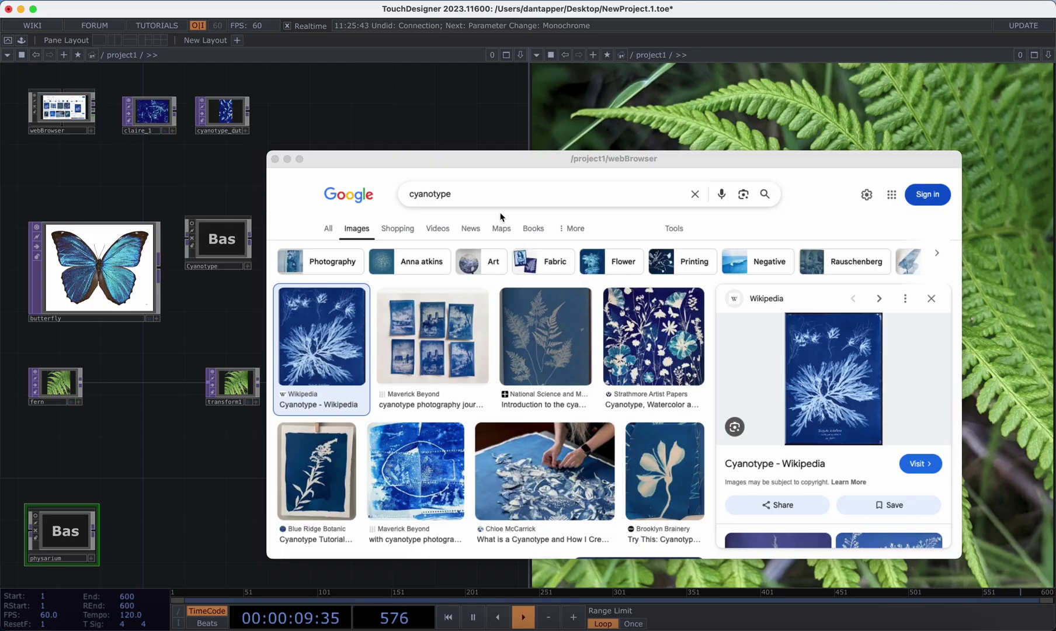
Search for the largest cyanotype prints, preview two results, then close the browser window.
left_click(345, 197)
left_click(344, 198)
type("largerst")
key("Return")
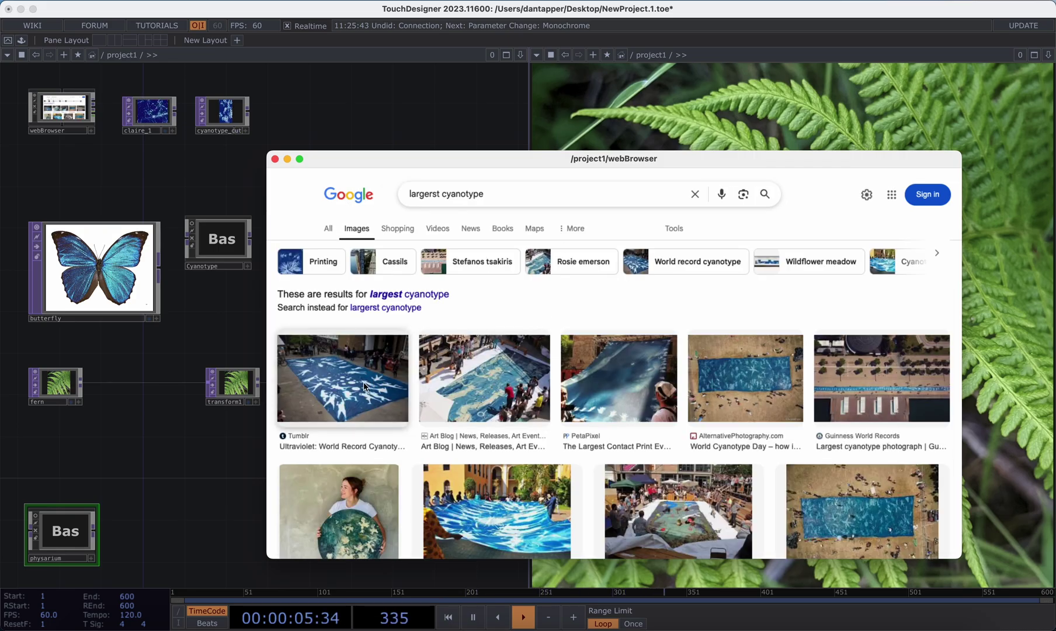
left_click(366, 385)
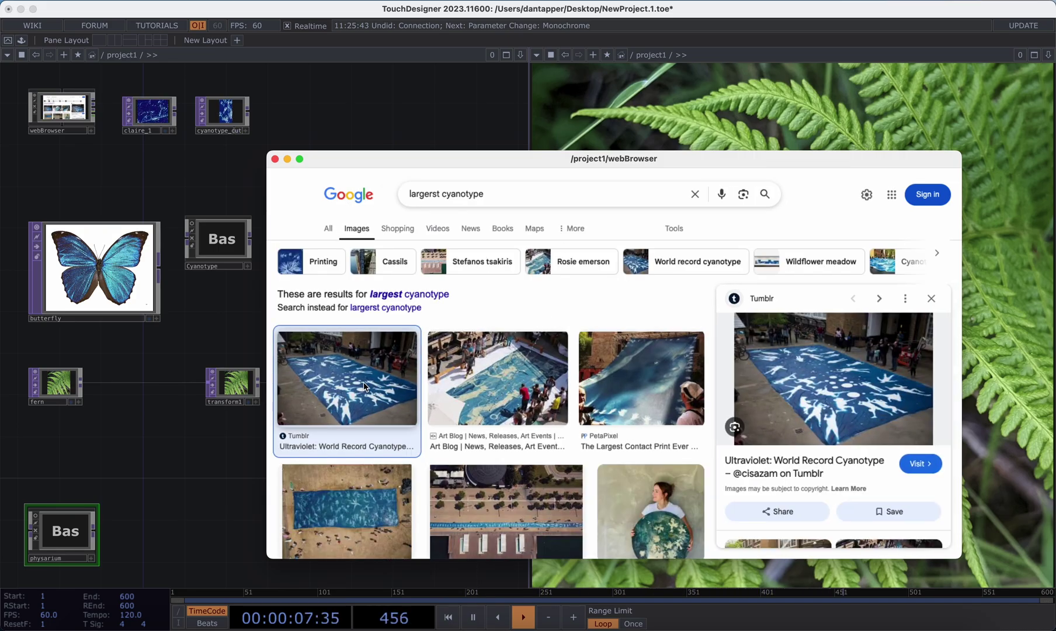
left_click(338, 541)
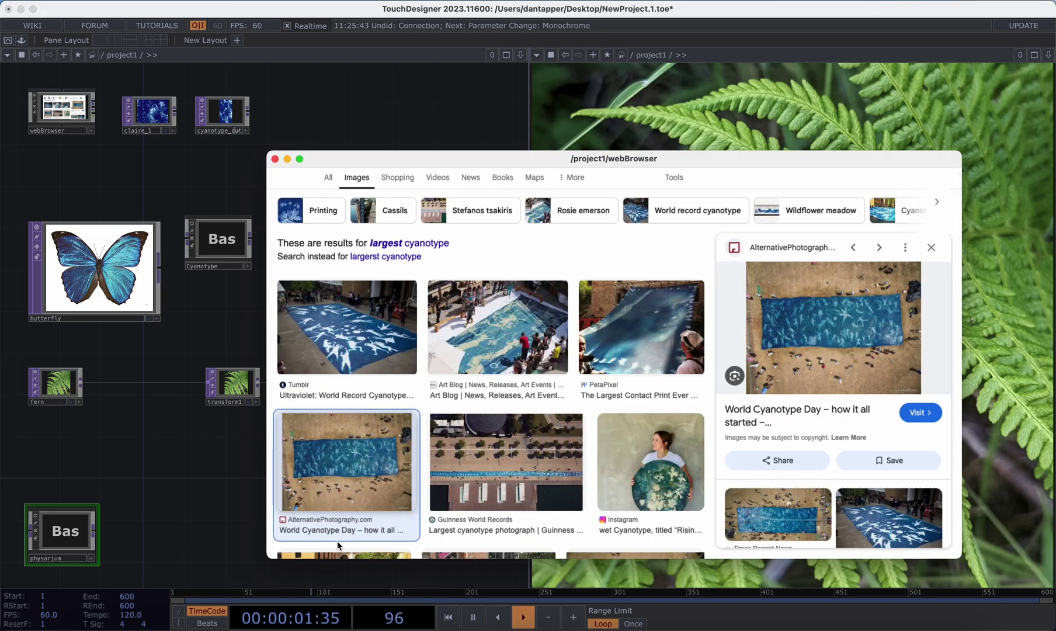
left_click(274, 158)
scroll(254, 148, "up", 2)
scroll(255, 146, "up", 2)
scroll(368, 283, "up", 2)
scroll(299, 156, "up", 3)
scroll(309, 174, "down", 1)
scroll(322, 209, "up", 2)
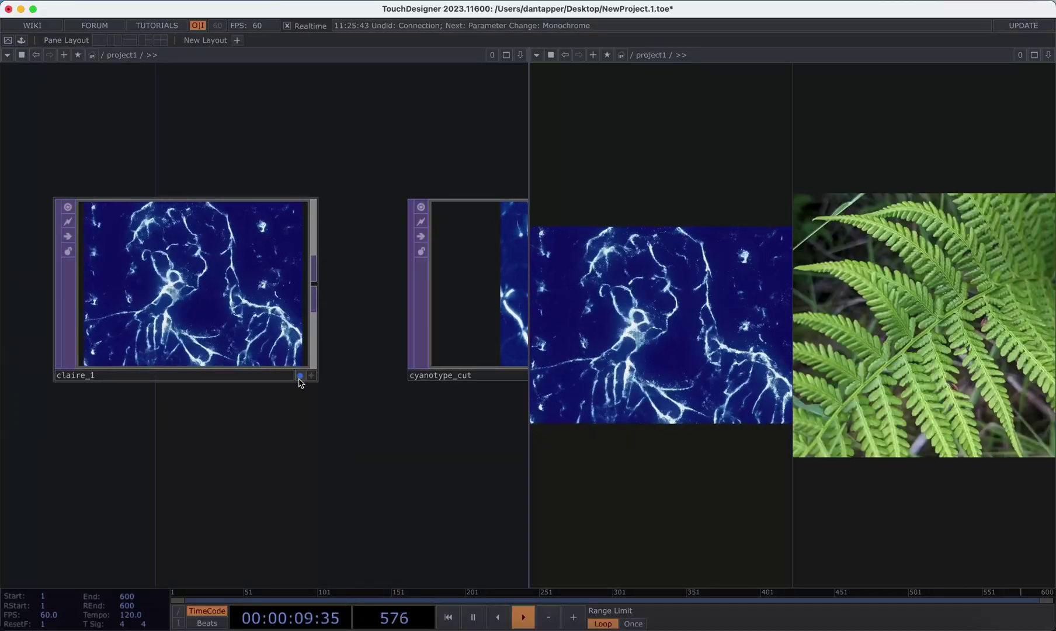
scroll(172, 438, "right", 3)
scroll(424, 387, "right", 2)
Compare cyanotype_cut and claire_1 outputs, delete both nodes, and reposition the Cyanotype node.
left_click(454, 375)
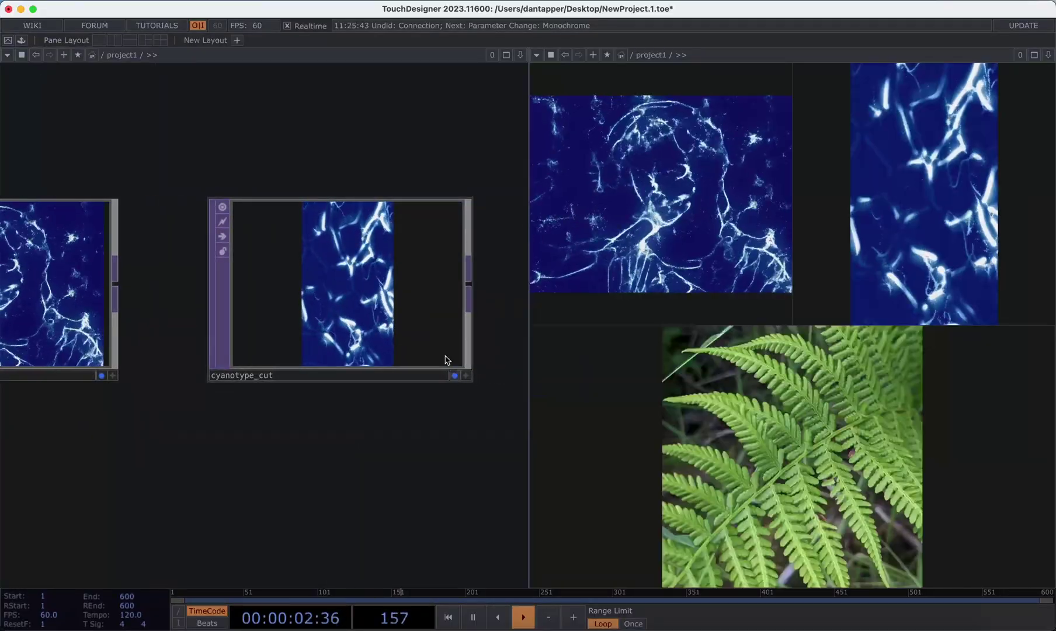
left_click(101, 375)
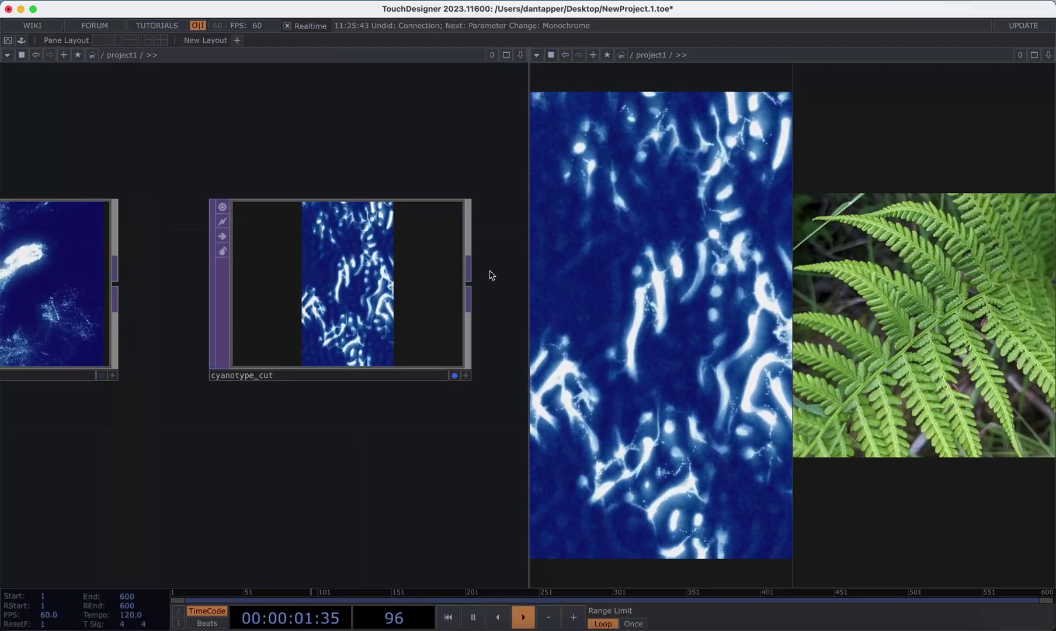
scroll(231, 165, "left", 5)
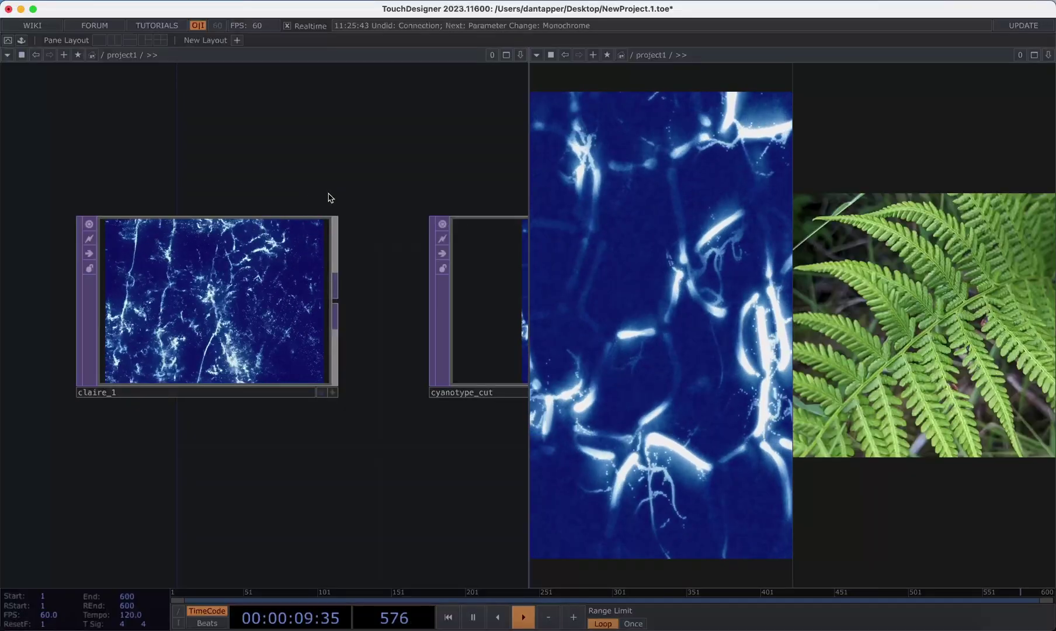
scroll(328, 198, "down", 5)
right_click_drag(264, 160, 436, 284)
key("Delete")
scroll(490, 377, "down", 3)
mouse_move(464, 352)
left_mouse_down()
mouse_move(354, 281)
mouse_move(269, 248)
left_mouse_up()
left_click_drag(242, 287, 347, 348)
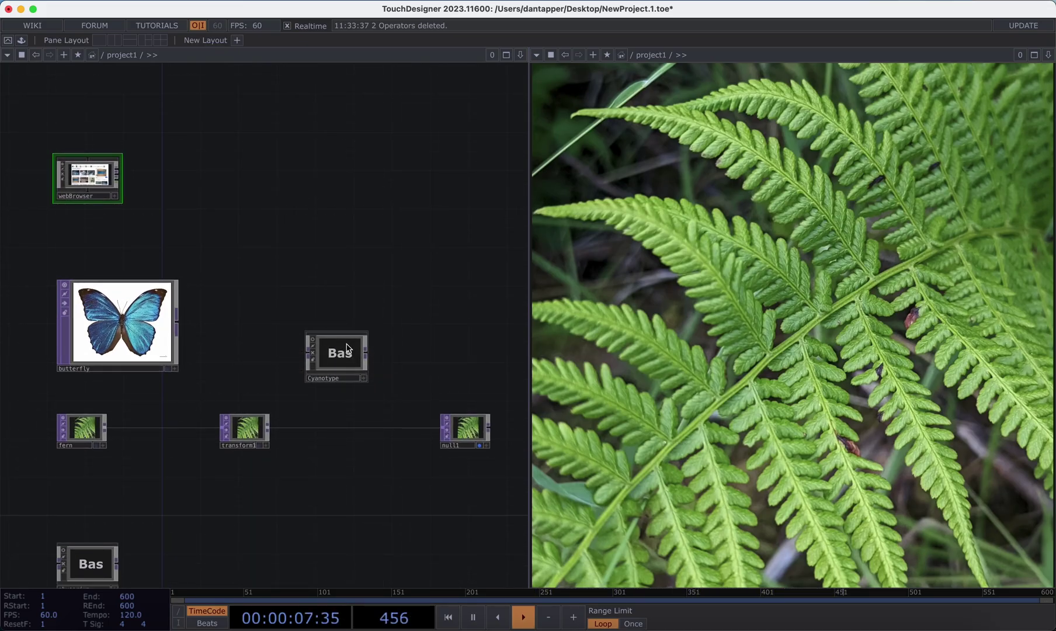
Show the Cyanotype component's parameters and wire transform1's output into it.
left_click(334, 366)
key("p")
scroll(306, 479, "up", 3)
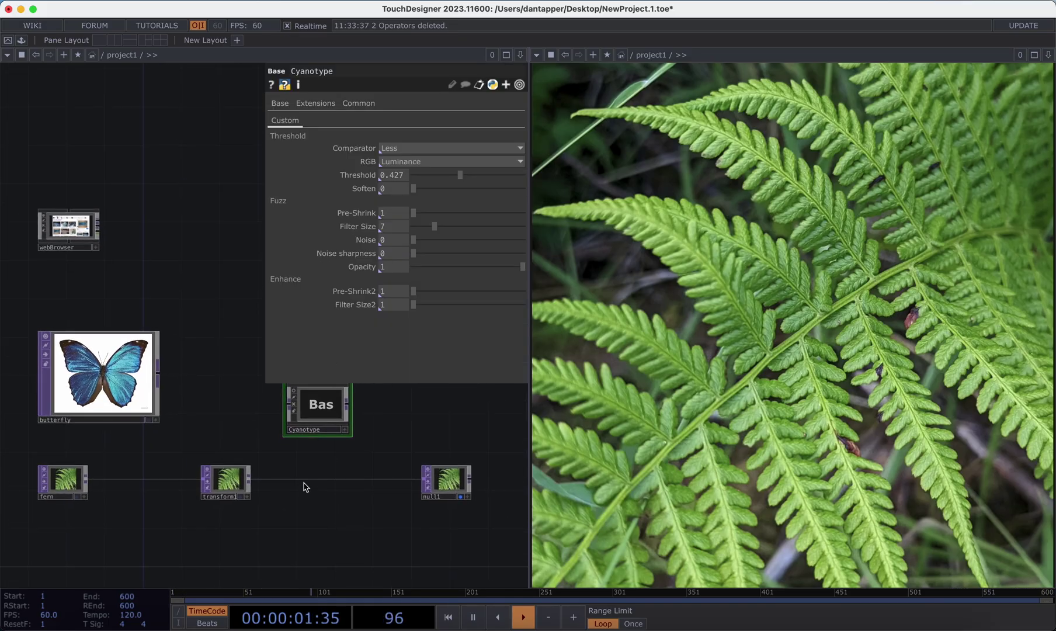
scroll(304, 487, "up", 2)
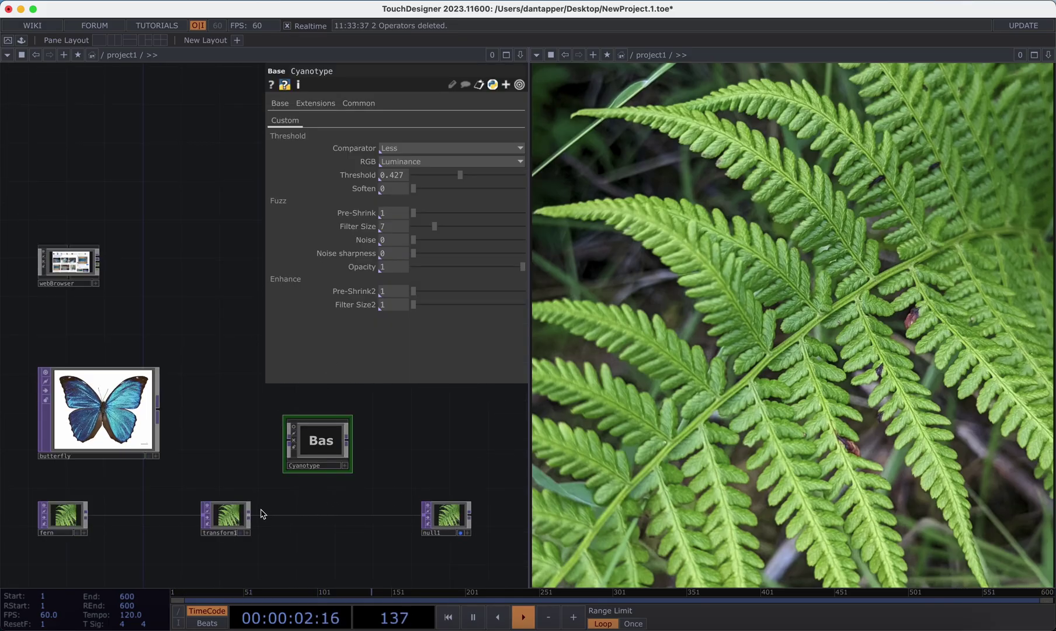
mouse_move(249, 513)
left_mouse_down()
mouse_move(289, 441)
mouse_move(424, 517)
left_mouse_up()
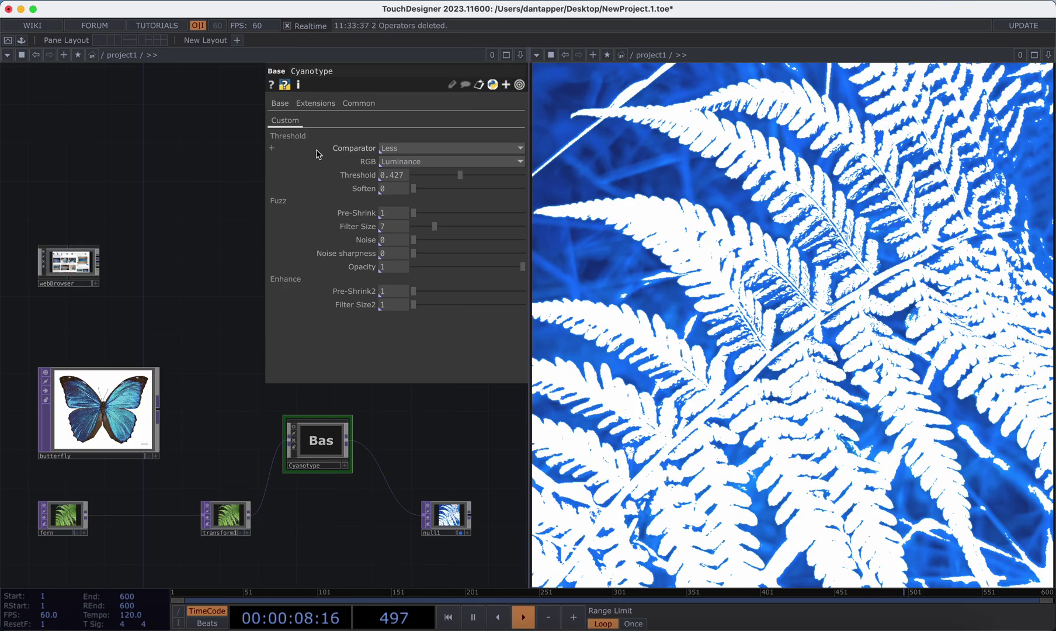
Set Cyanotype threshold to 0.62 and softening to about 0.117, keeping the Less comparator.
left_click_drag(460, 176, 450, 180)
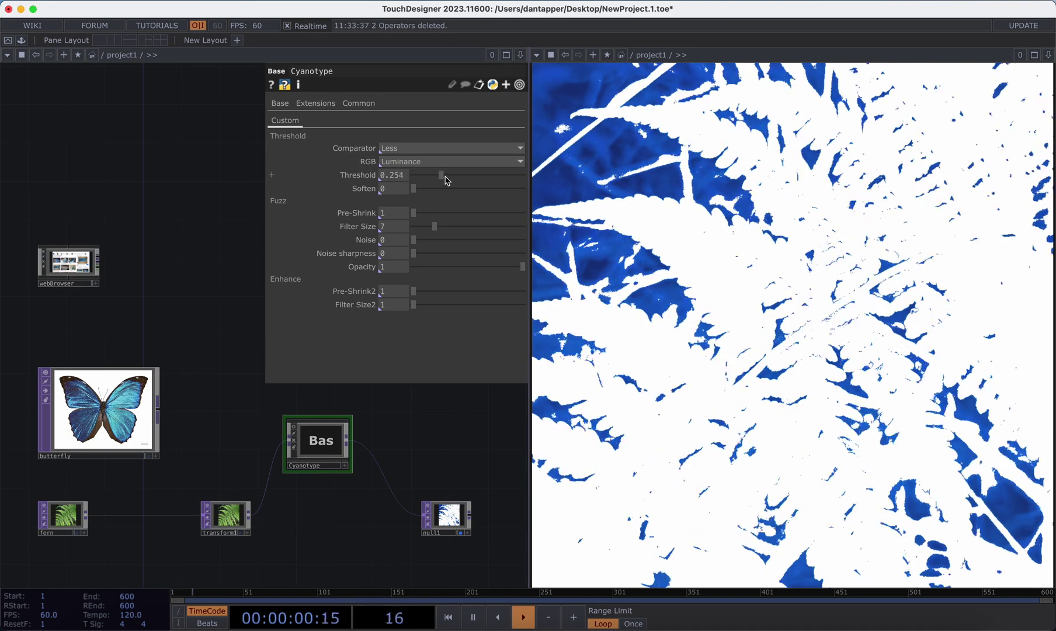
mouse_move(447, 180)
left_mouse_down()
mouse_move(484, 182)
mouse_move(438, 177)
mouse_move(536, 186)
mouse_move(471, 175)
mouse_move(497, 172)
mouse_move(427, 189)
mouse_move(501, 195)
mouse_move(454, 190)
left_mouse_up()
left_click(403, 148)
left_click(404, 173)
left_click_drag(460, 192, 427, 189)
left_click(401, 148)
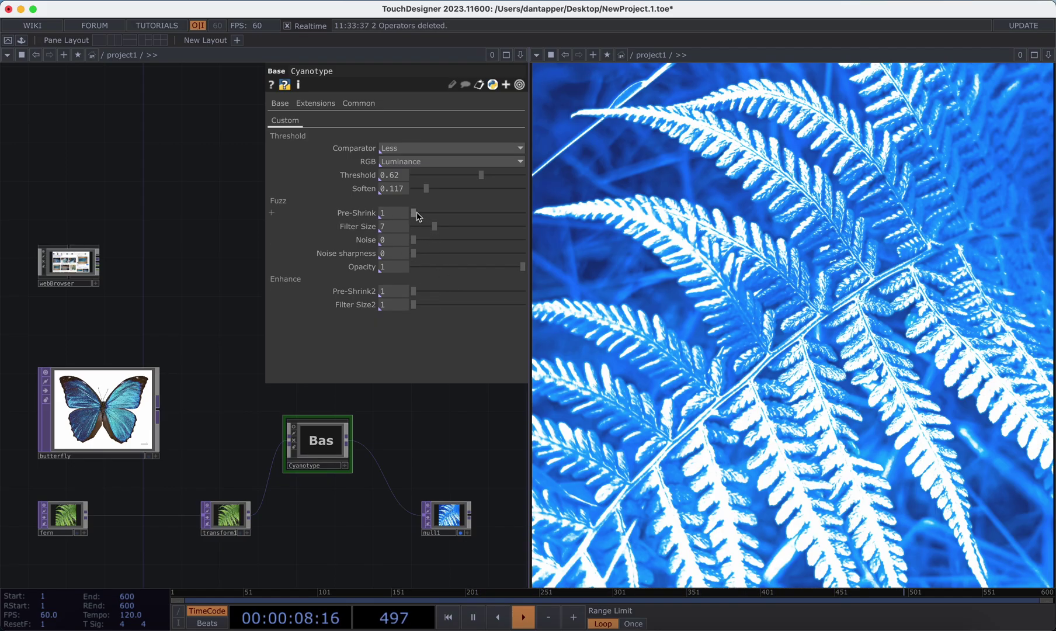
Set filter size 20, soften 0.006, threshold 0.503, noise 0.58, sharpness 0.084, opacity 0.514.
mouse_move(435, 225)
left_mouse_down()
mouse_move(498, 229)
mouse_move(464, 225)
left_mouse_up()
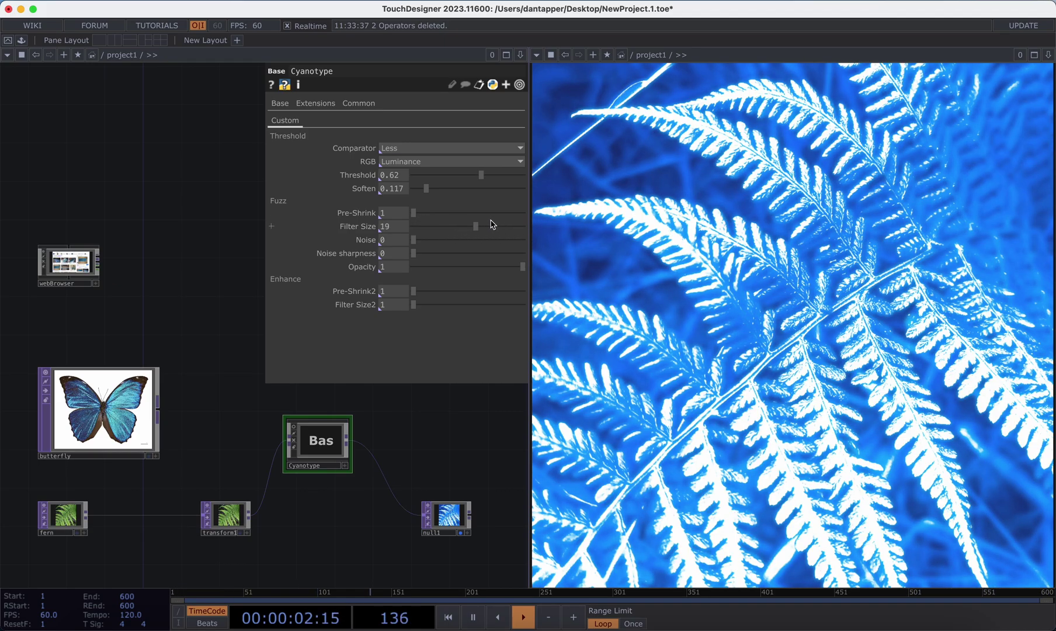
left_click_drag(464, 225, 483, 224)
left_click_drag(426, 188, 406, 193)
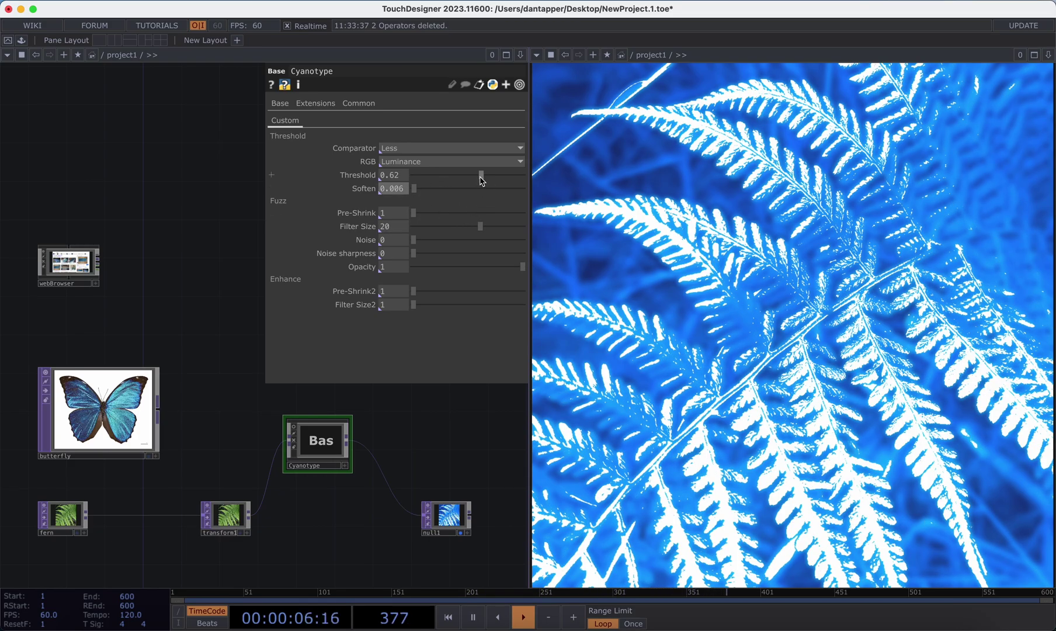
left_click_drag(481, 175, 468, 176)
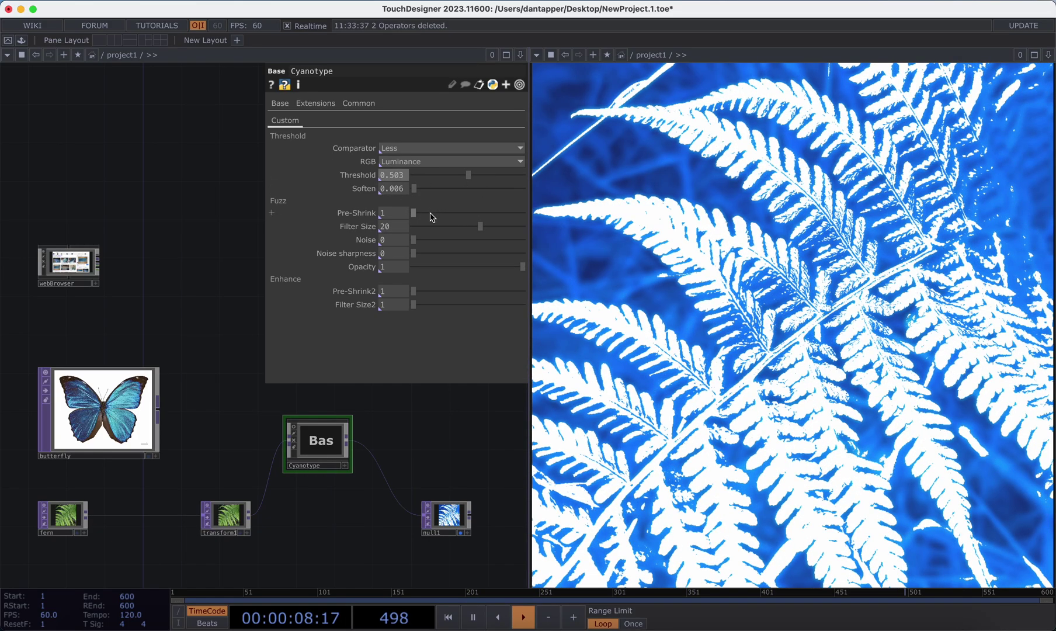
mouse_move(420, 239)
left_mouse_down()
mouse_move(460, 240)
mouse_move(444, 240)
left_mouse_up()
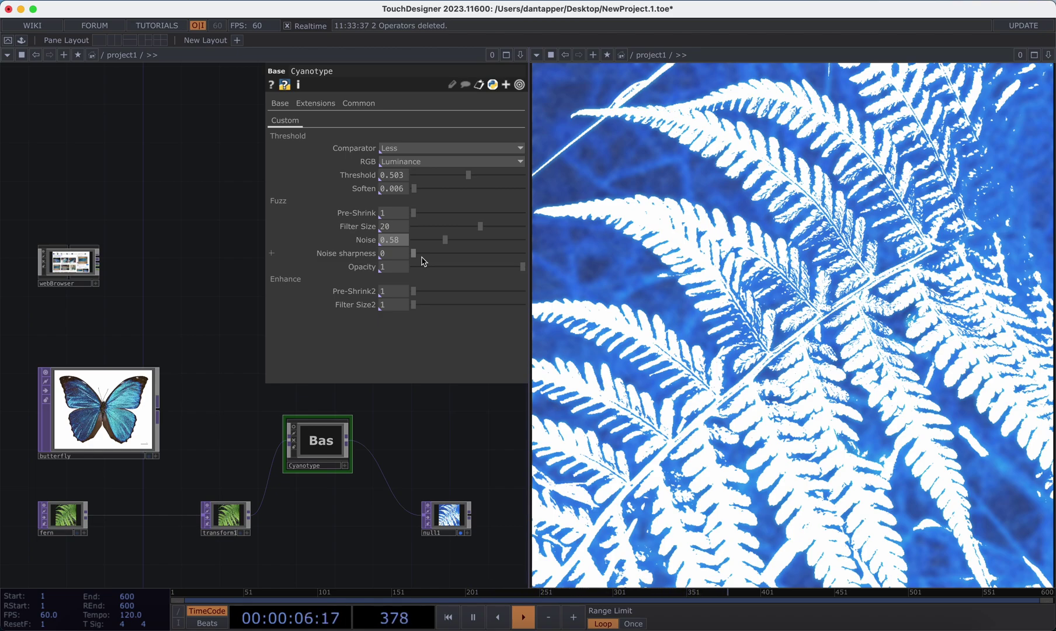
mouse_move(416, 258)
left_mouse_down()
mouse_move(467, 261)
mouse_move(426, 257)
mouse_move(430, 268)
left_mouse_up()
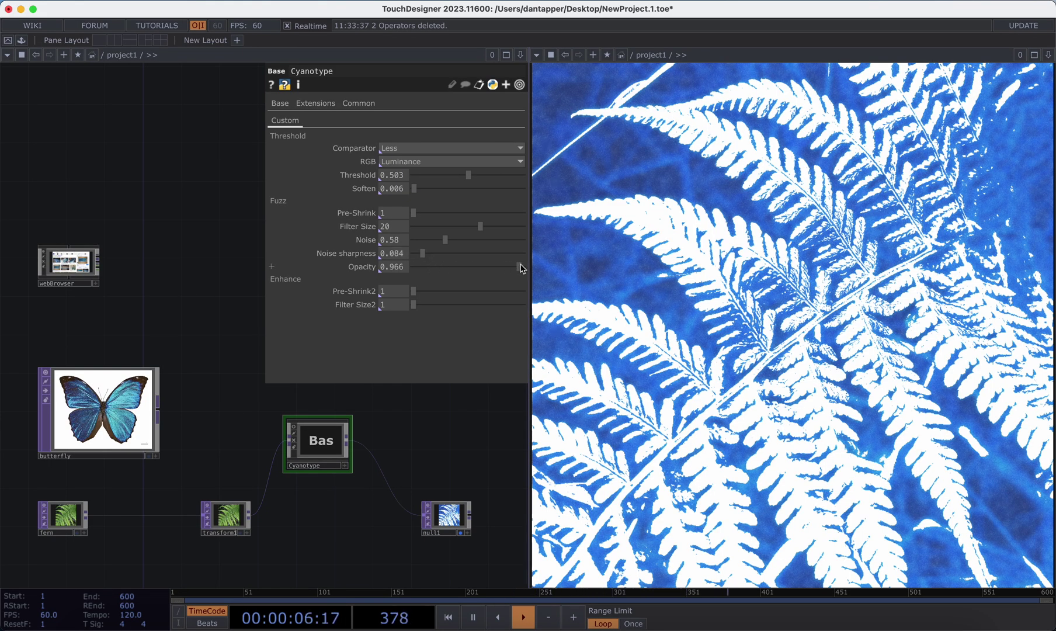
mouse_move(522, 268)
left_mouse_down()
mouse_move(445, 273)
mouse_move(472, 278)
left_mouse_up()
scroll(65, 266, "up", 5)
View the webBrowser page, filter the cyanotype image search to Printing, then close it.
left_click(160, 175)
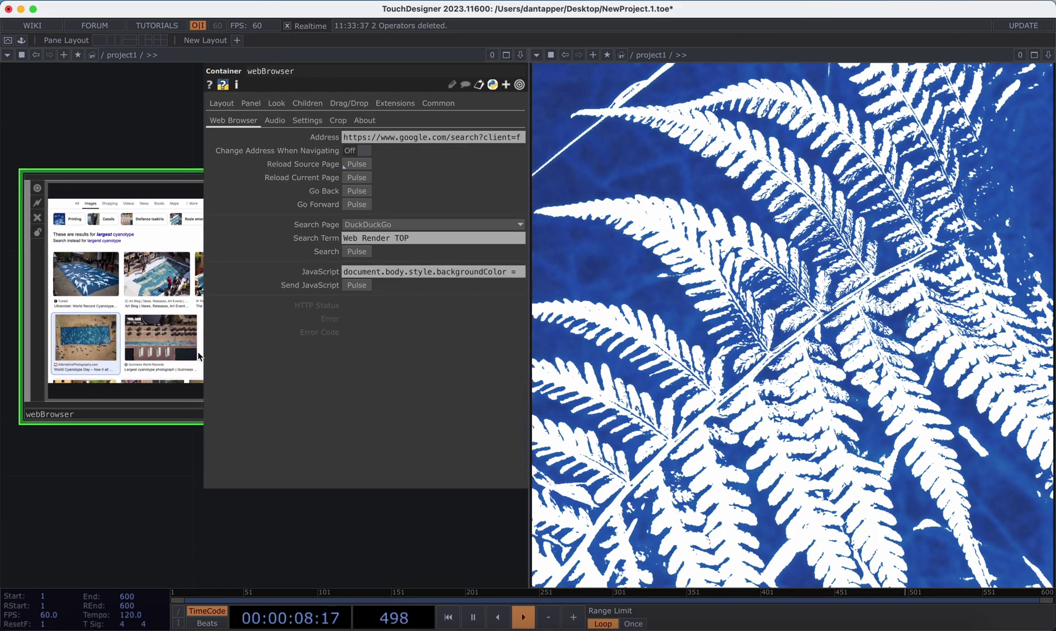
right_click(136, 305)
left_click(165, 271)
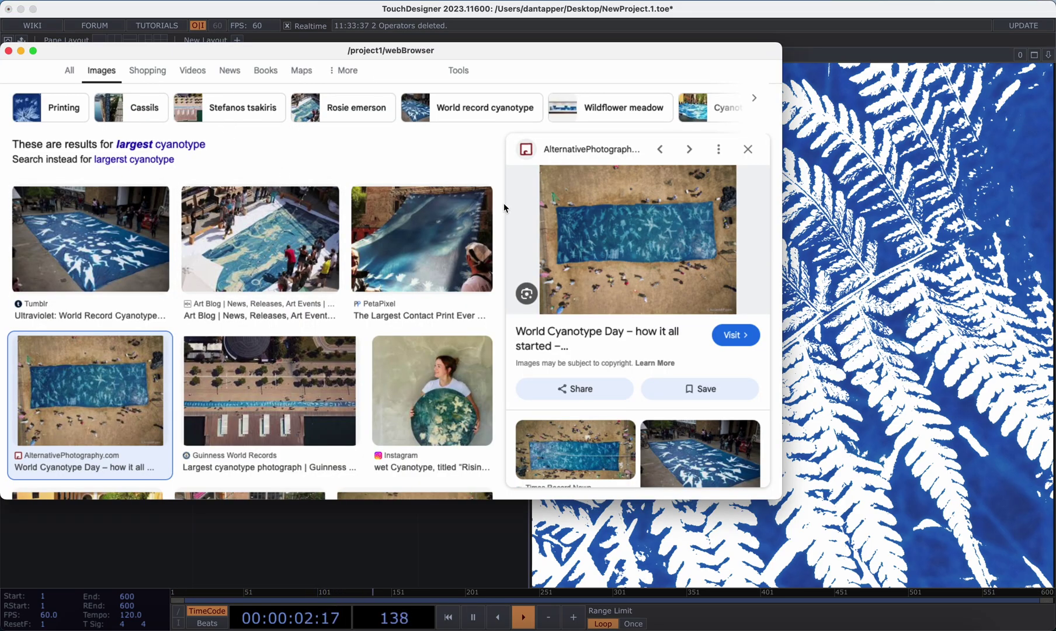
left_click_drag(73, 50, 182, 50)
left_click(132, 113)
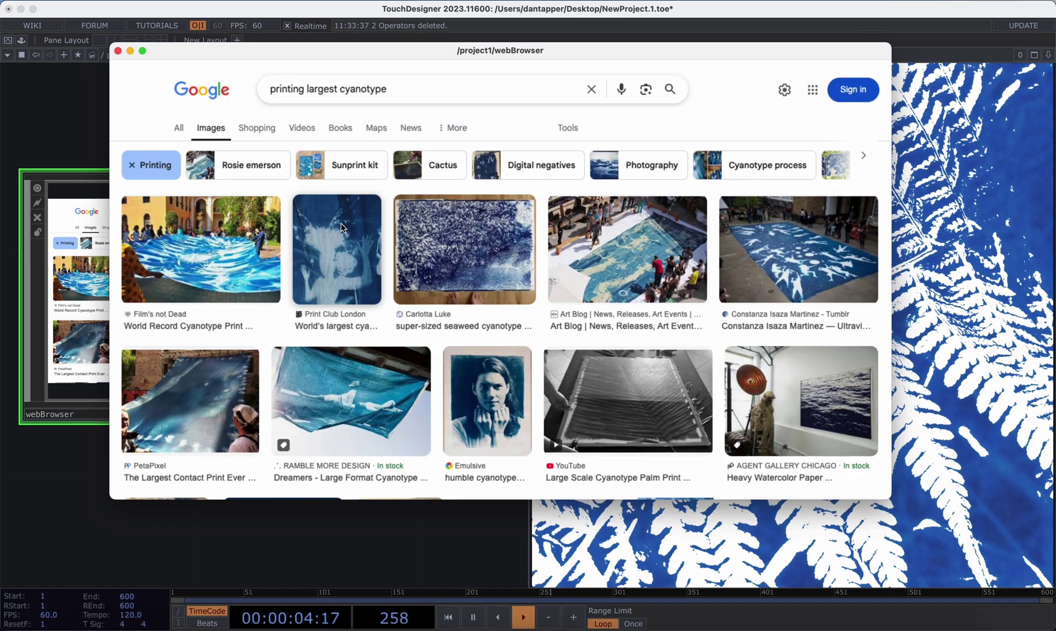
left_click(120, 53)
Home the network view and bring up the Cyanotype component's parameters.
key("p")
key("h")
left_click(345, 306)
key("p")
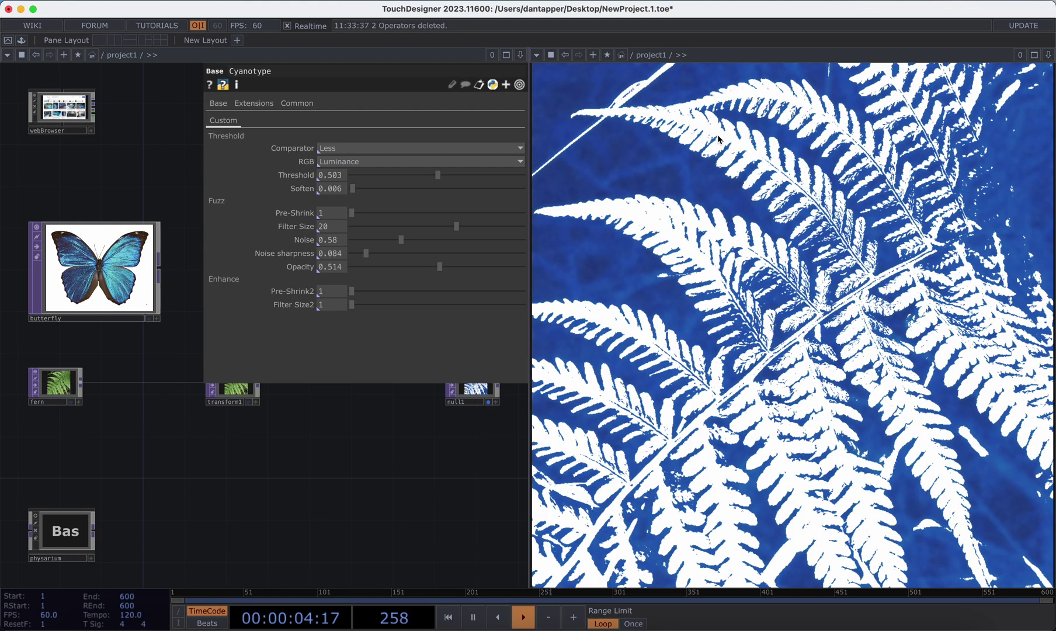
Increase Cyanotype softening, then reset the parameters to defaults and undo the reset.
left_click_drag(353, 188, 399, 186)
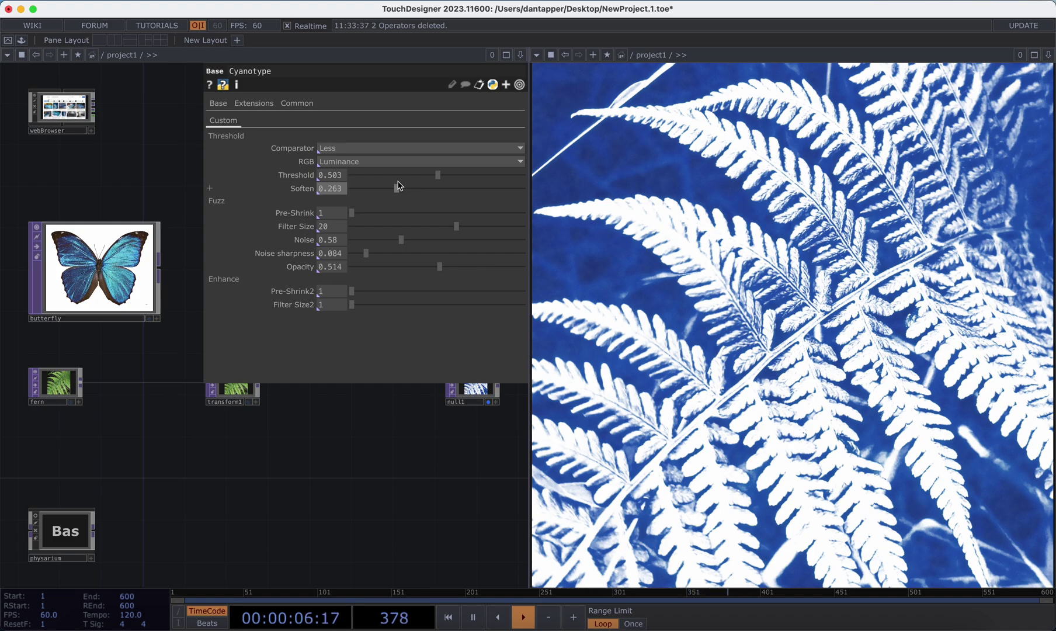
scroll(358, 509, "up", 5)
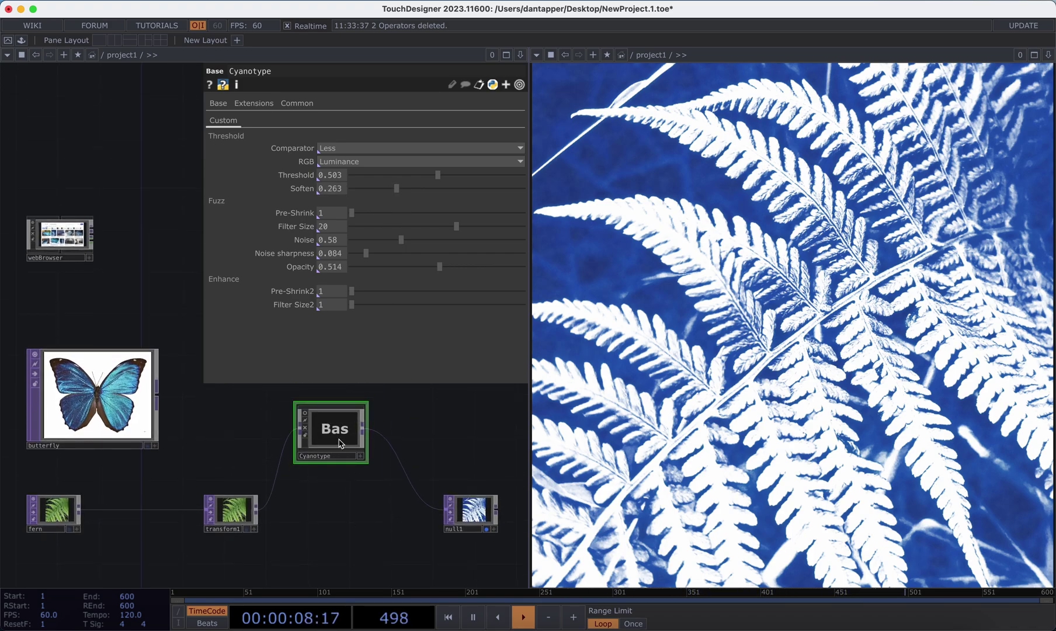
right_click(339, 432)
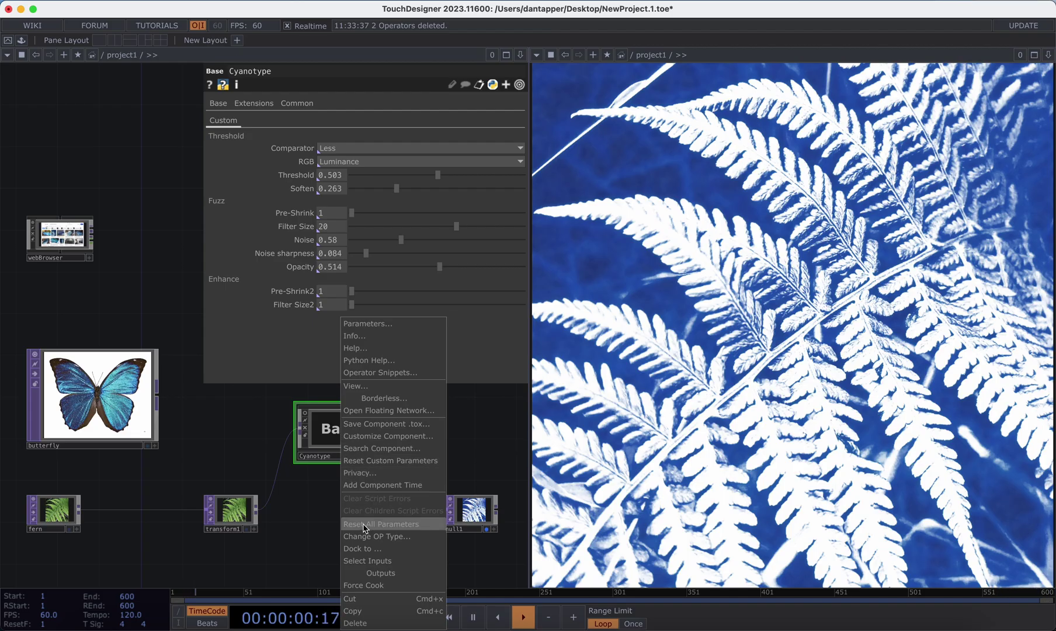
left_click(364, 527)
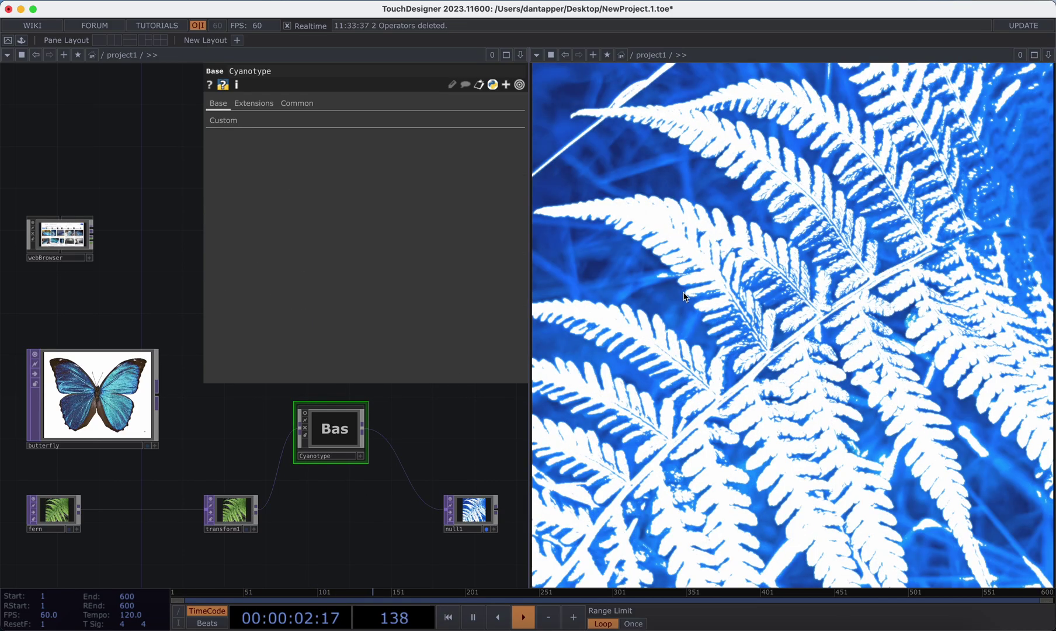
key("ctrl+z")
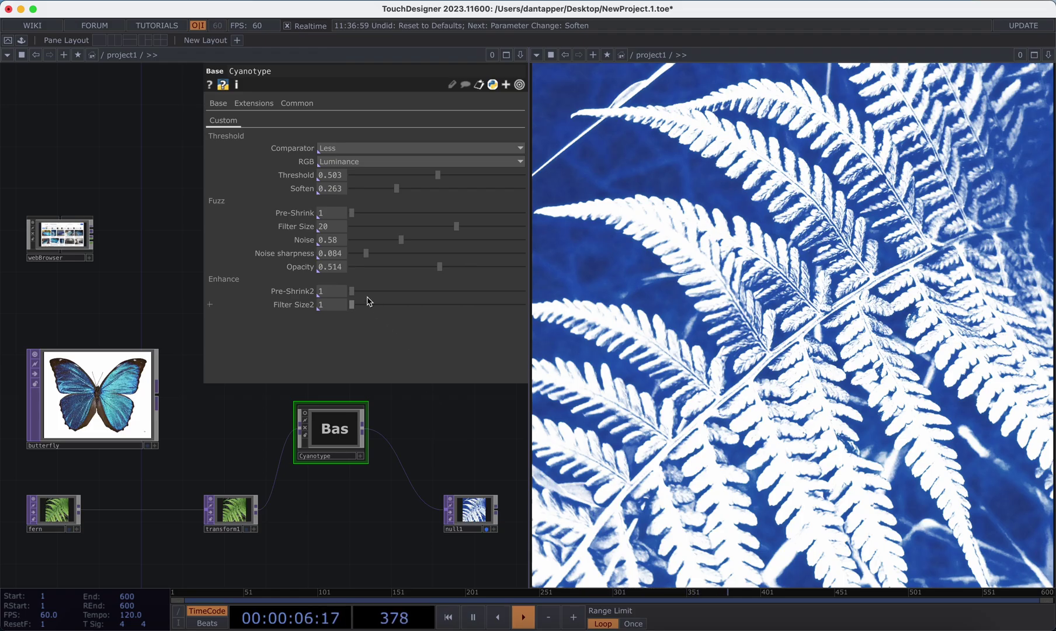
Raise enhance pre-shrink to 3, set opacity to 0.354, and readjust the threshold.
mouse_move(353, 295)
left_mouse_down()
mouse_move(387, 296)
mouse_move(394, 313)
mouse_move(370, 310)
mouse_move(469, 307)
mouse_move(372, 304)
mouse_move(460, 293)
mouse_move(400, 292)
mouse_move(371, 310)
left_mouse_up()
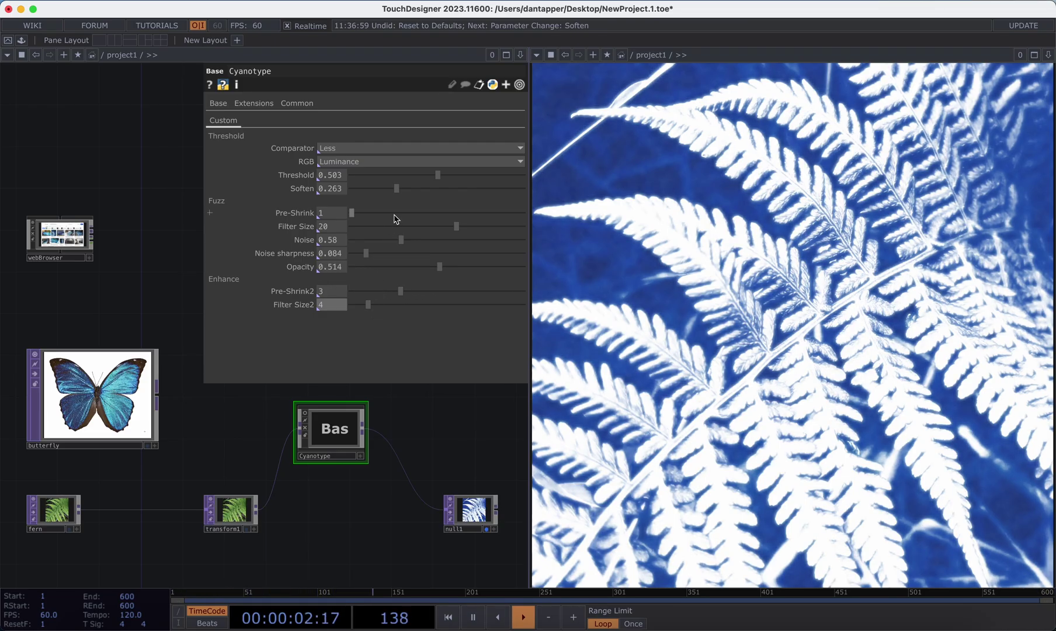
mouse_move(439, 175)
left_mouse_down()
mouse_move(463, 174)
mouse_move(384, 191)
mouse_move(399, 194)
left_mouse_up()
left_click_drag(438, 267, 410, 271)
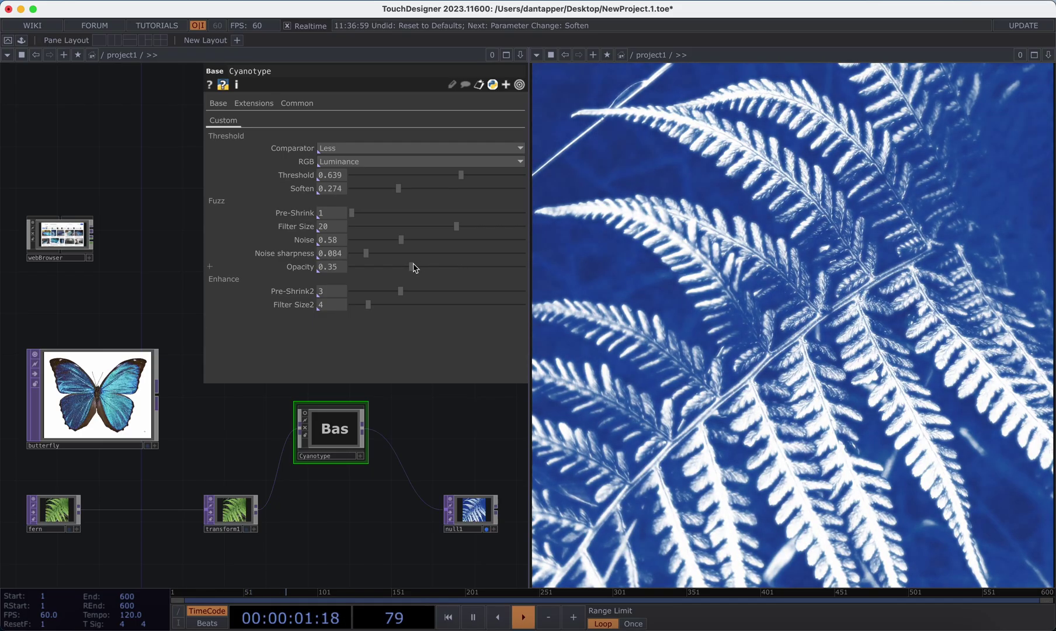
left_click_drag(410, 271, 413, 254)
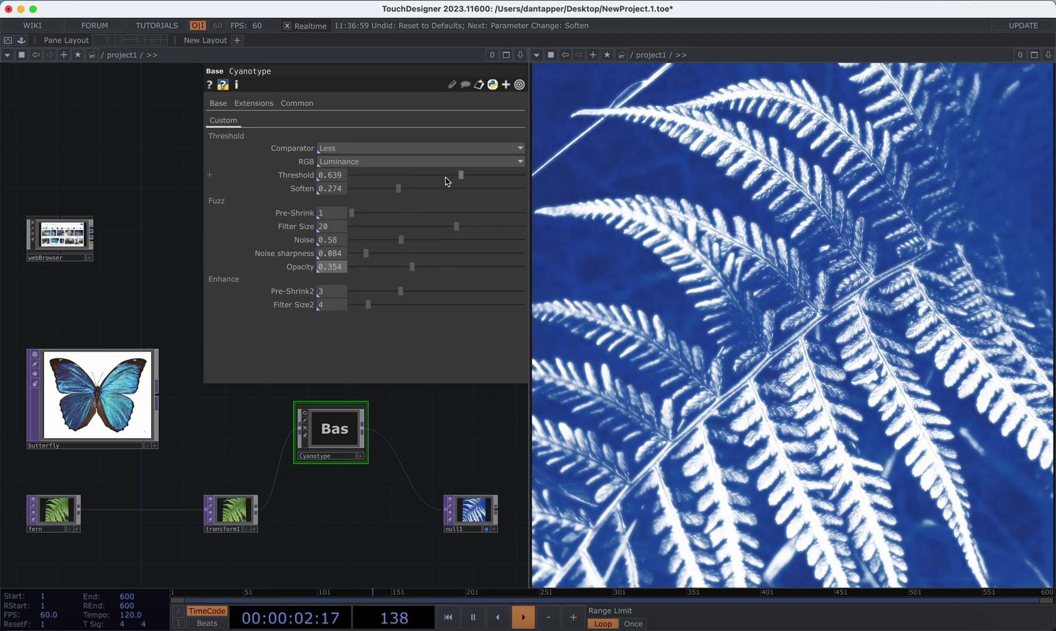
left_click_drag(460, 177, 423, 190)
Try the Greater comparator with less softening, then undo back to Less.
left_click(354, 150)
left_click(350, 177)
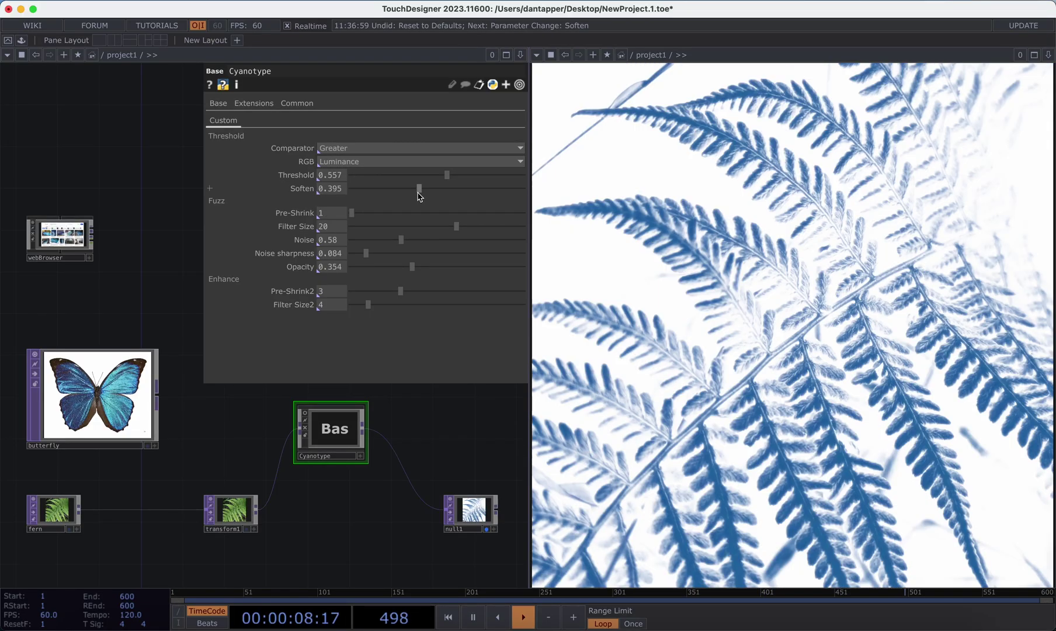
left_click_drag(420, 189, 376, 190)
key("super+z")
key("super+z")
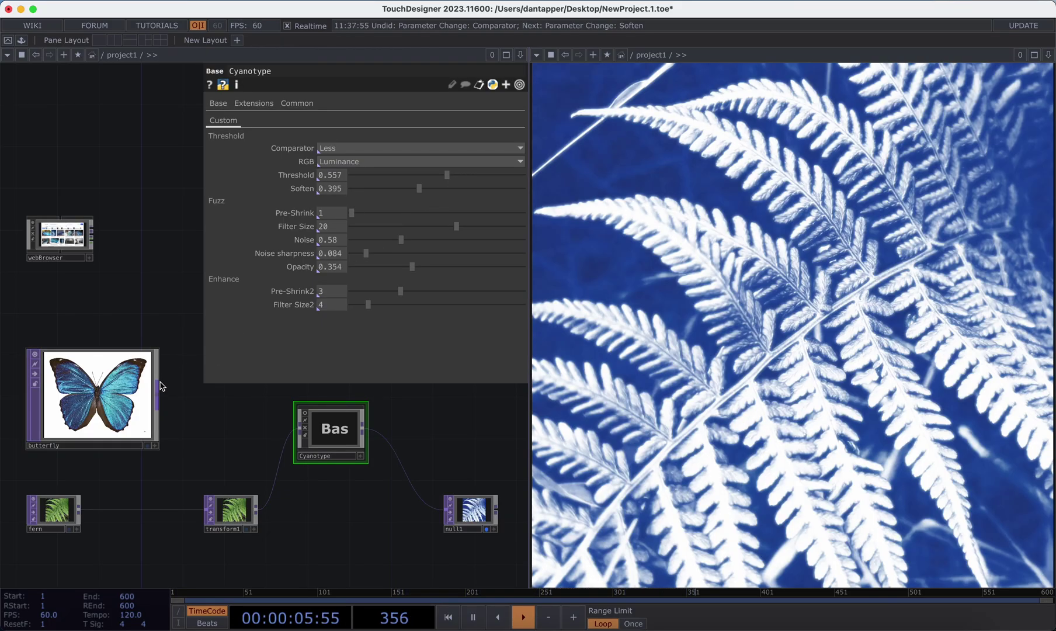
Wire the butterfly image into transform1 and set threshold 0.668 and softening 0.845.
mouse_move(158, 385)
left_mouse_down()
mouse_move(156, 487)
mouse_move(184, 513)
left_mouse_up()
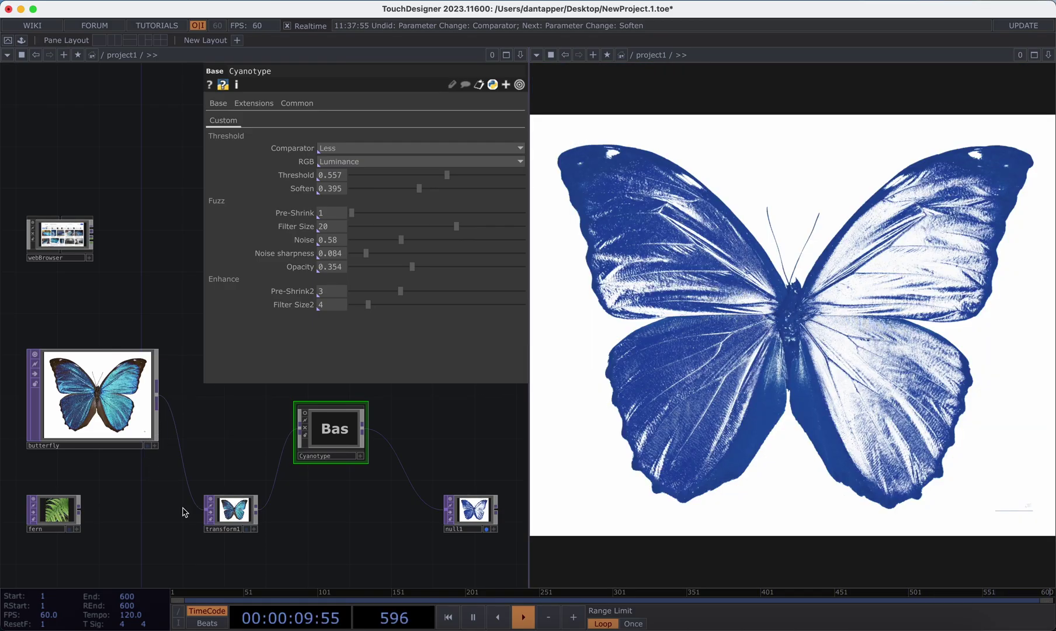
mouse_move(446, 176)
left_mouse_down()
mouse_move(468, 175)
mouse_move(472, 193)
mouse_move(496, 189)
left_mouse_up()
scroll(208, 459, "down", 2)
scroll(210, 454, "down", 2)
Add a Noise TOP beside the butterfly with a 1200×700 resolution.
middle_click_drag(216, 435, 242, 435)
left_click_drag(171, 423, 69, 423)
key("Tab")
type("noise")
left_click(182, 313)
left_click(159, 397)
left_click(391, 103)
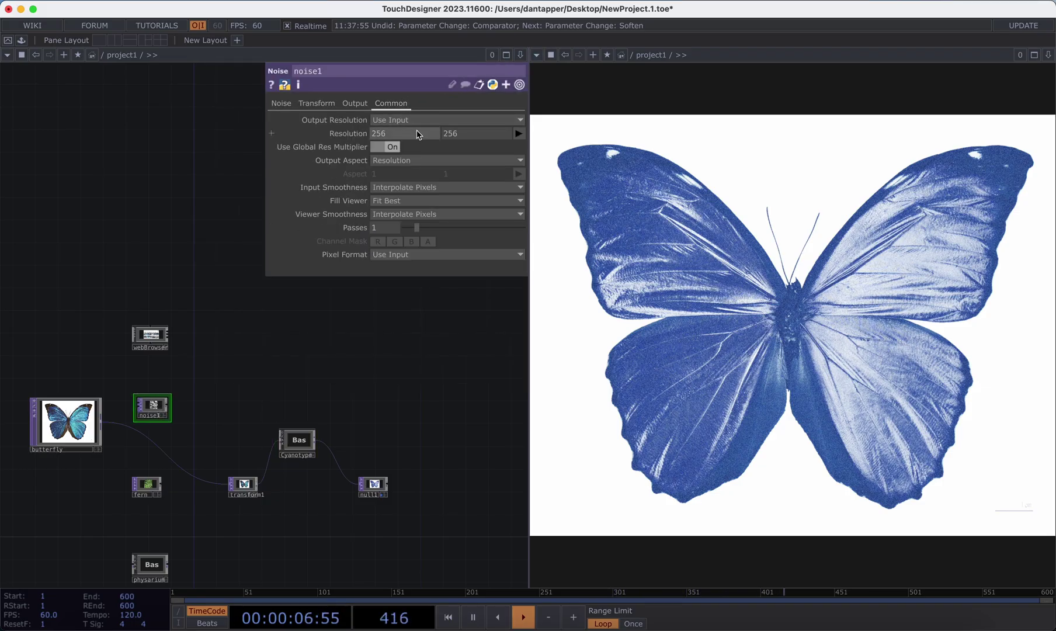
type("200")
key("Tab")
type("7")
key("Return")
Feed the noise into Cyanotype, lowering threshold, softening and opacity and maximizing enhance shrink.
mouse_move(170, 405)
left_mouse_down()
mouse_move(260, 471)
mouse_move(271, 462)
left_mouse_up()
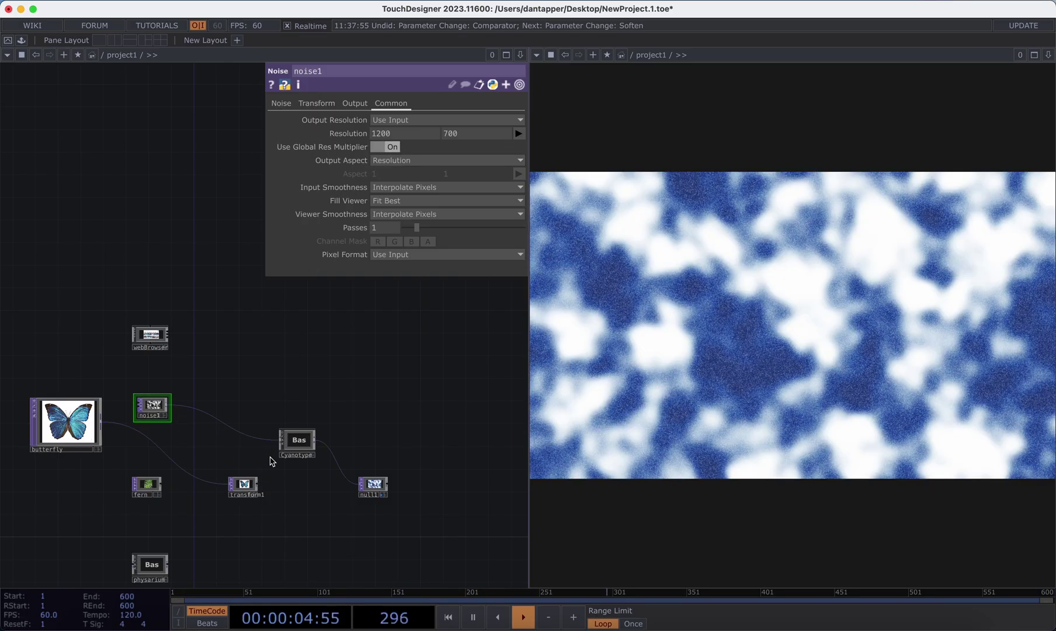
left_click(297, 446)
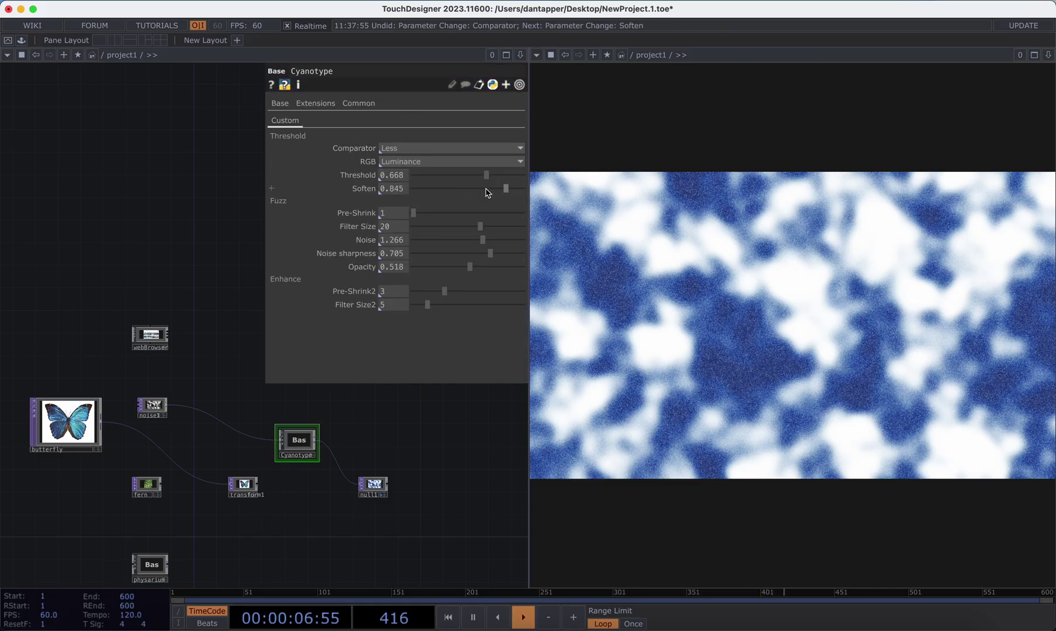
mouse_move(488, 180)
left_mouse_down()
mouse_move(453, 174)
mouse_move(484, 175)
mouse_move(453, 190)
mouse_move(460, 215)
mouse_move(433, 228)
left_mouse_up()
mouse_move(470, 265)
left_mouse_down()
mouse_move(417, 267)
mouse_move(444, 268)
mouse_move(510, 240)
mouse_move(431, 257)
mouse_move(516, 295)
left_mouse_up()
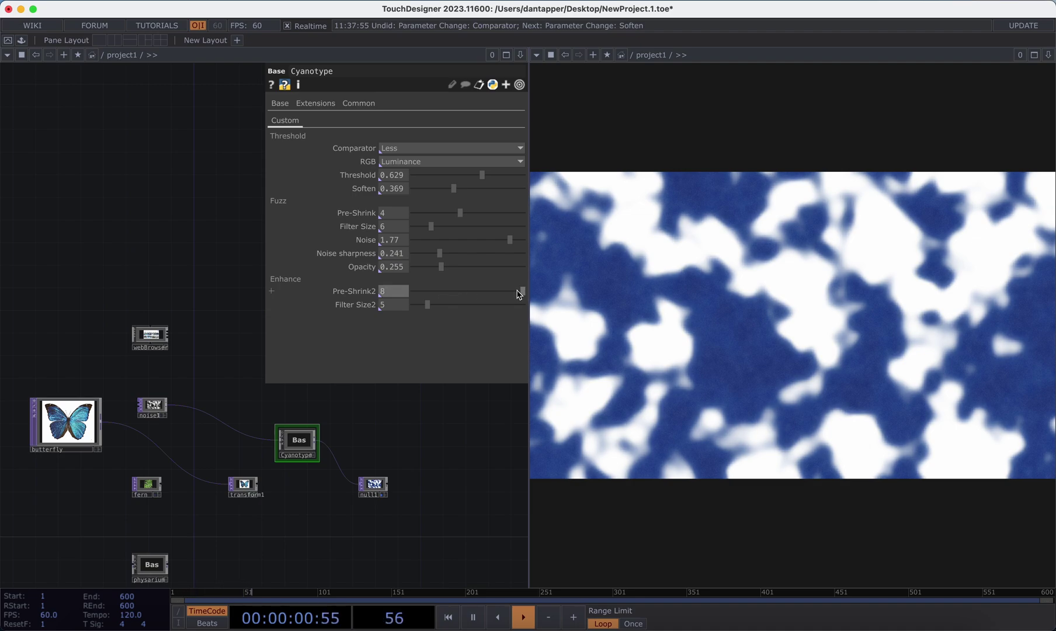
left_click_drag(427, 305, 462, 311)
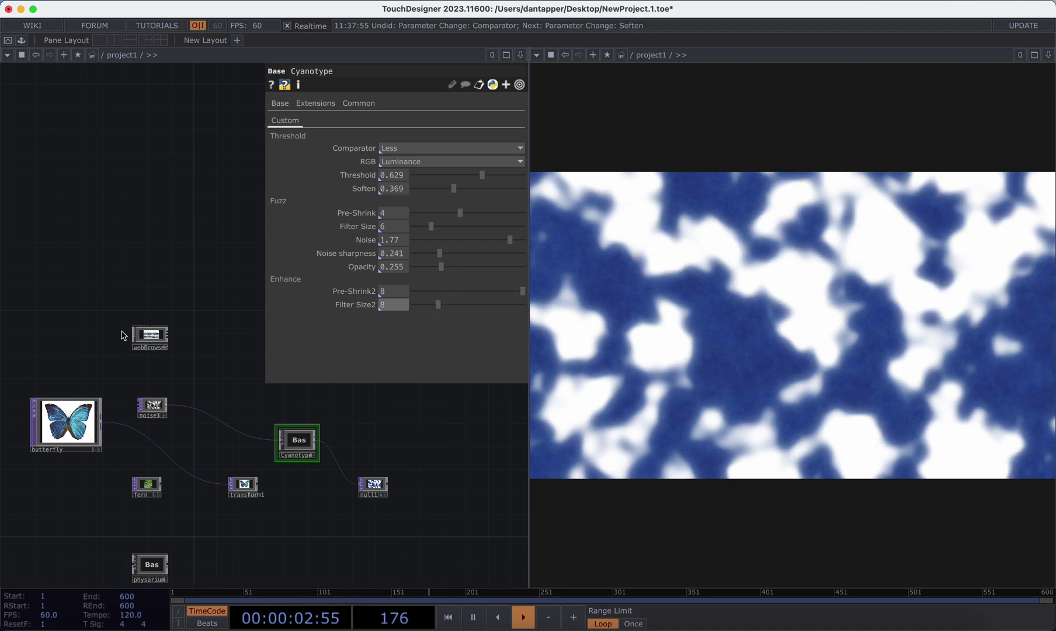
Set the noise period to 2, harmonics to 4 and amplitude to 0.2.
left_click(153, 409)
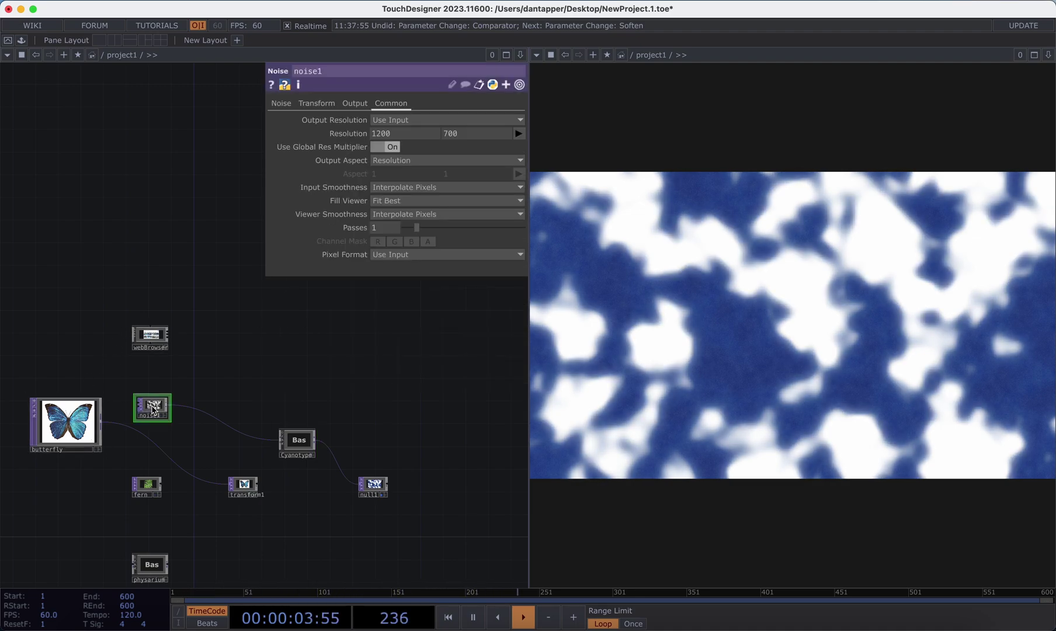
left_click(281, 104)
mouse_move(460, 147)
left_mouse_down()
mouse_move(413, 148)
mouse_move(570, 145)
left_mouse_up()
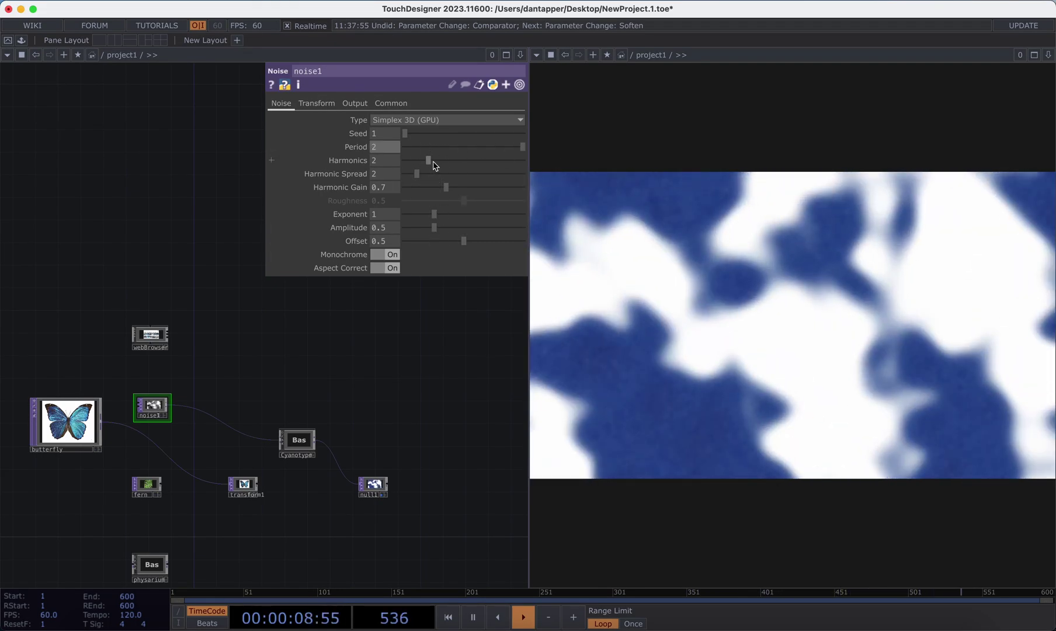
left_click_drag(433, 165, 459, 164)
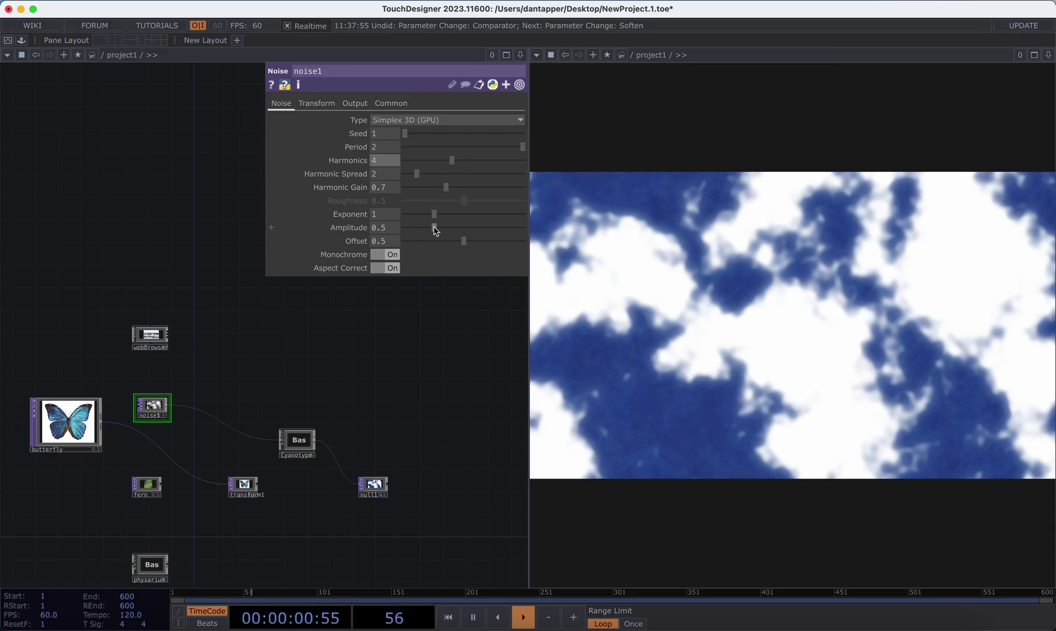
mouse_move(436, 230)
left_mouse_down()
mouse_move(471, 229)
mouse_move(421, 236)
left_mouse_up()
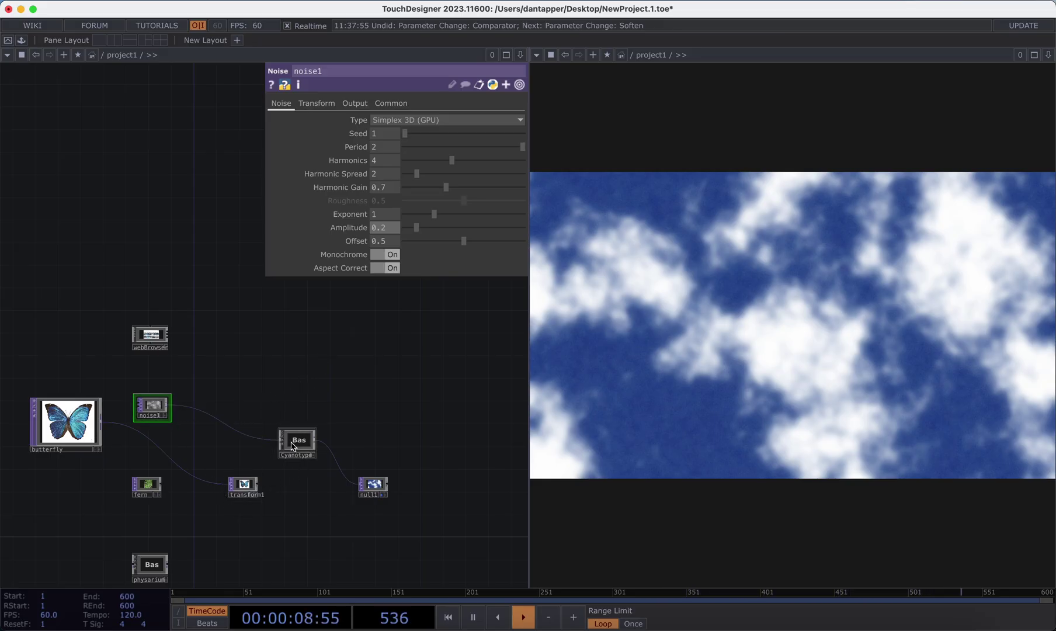
scroll(217, 553, "left", 2)
scroll(213, 554, "left", 2)
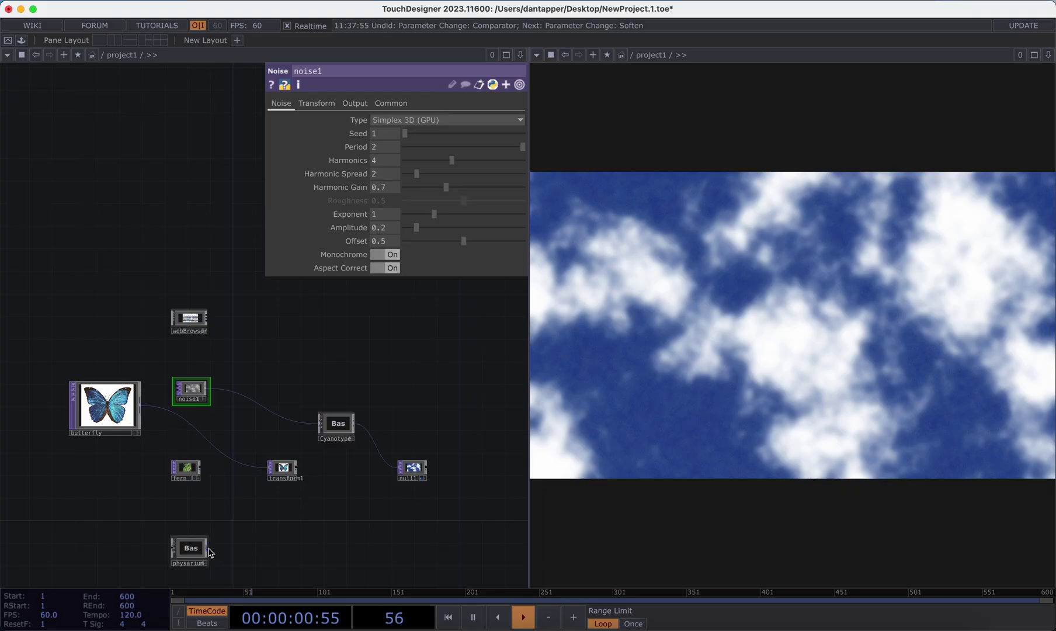
Add a Null TOP, null2, after the physarium output.
left_click(258, 540)
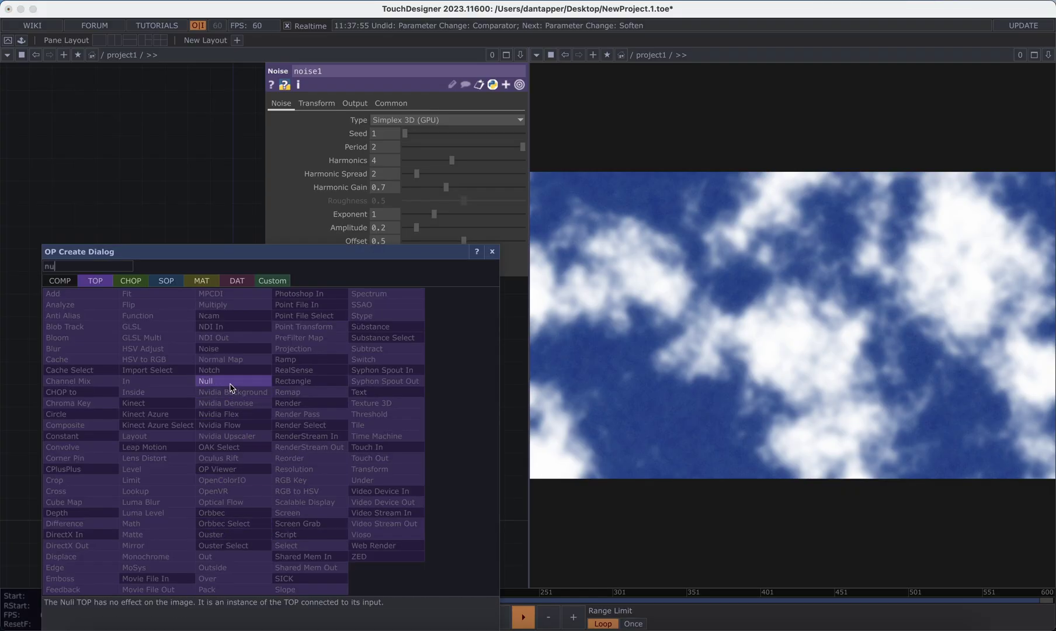
left_click(234, 385)
left_click(336, 511)
scroll(368, 533, "up", 1)
scroll(358, 537, "up", 3)
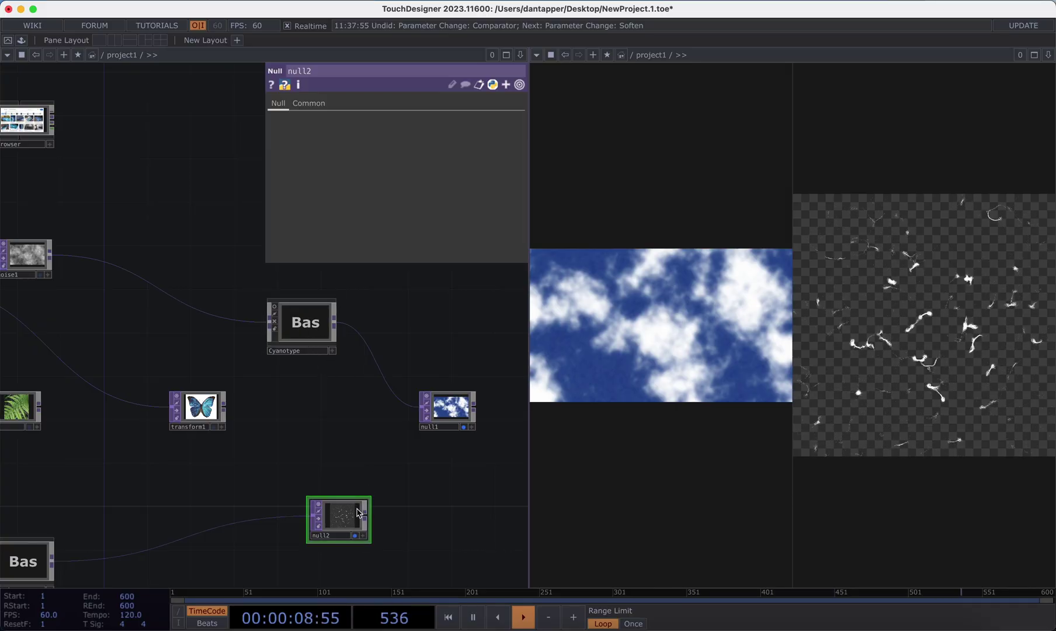
Move null2 to the lower left and delete the fern and transform1 nodes.
left_click_drag(338, 519, 143, 551)
mouse_move(256, 483)
left_mouse_down()
mouse_move(382, 483)
mouse_move(129, 425)
left_mouse_up()
key("Delete")
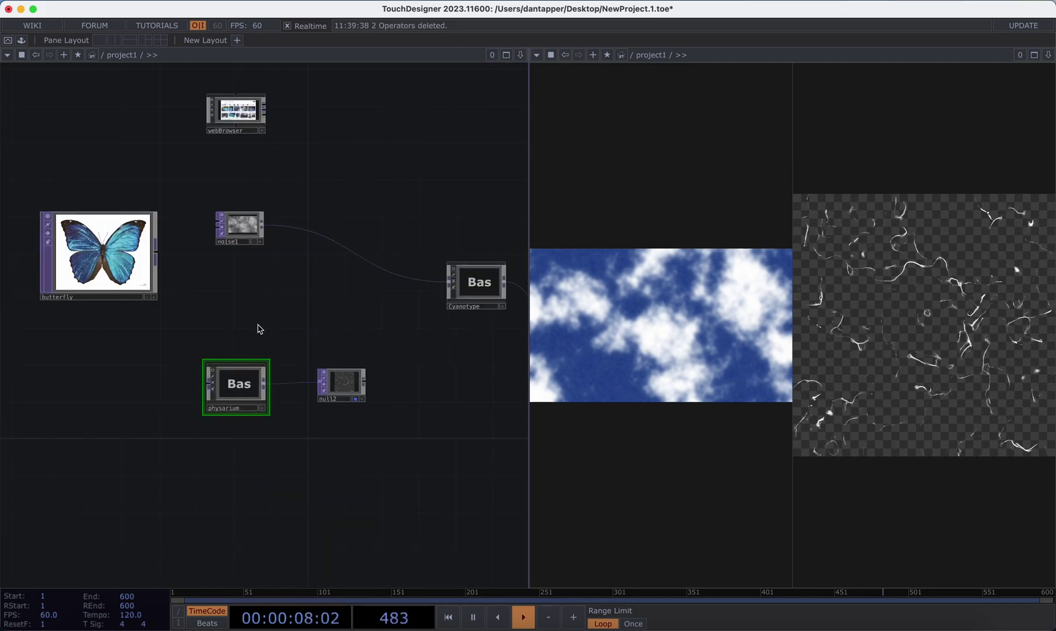
Step into physarium and slimemold_2, then return to the main project network.
key("i")
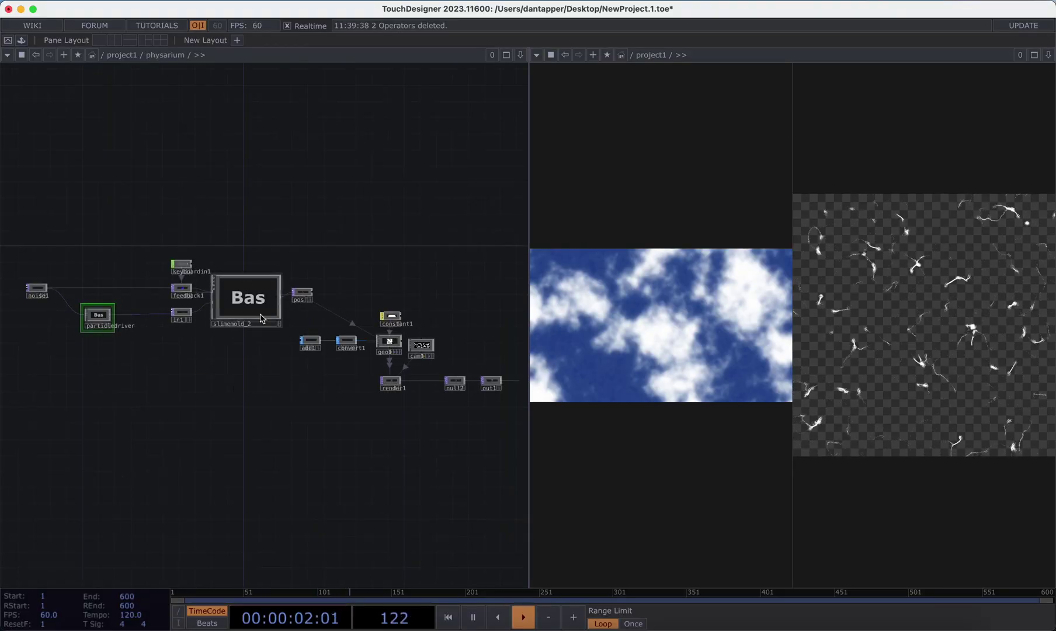
key("i")
scroll(391, 336, "up", 5)
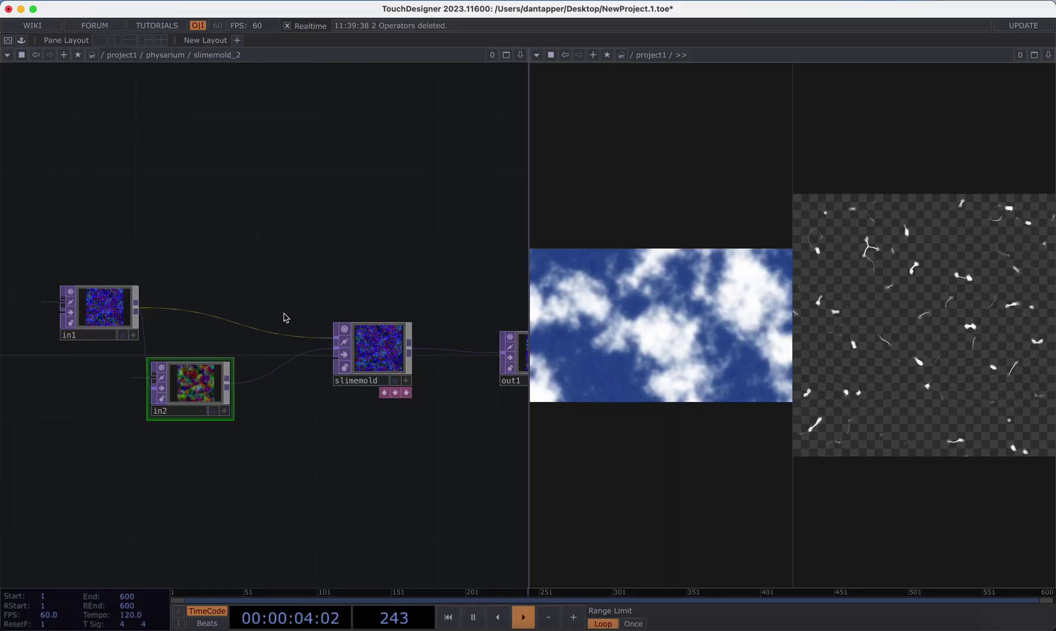
scroll(406, 316, "down", 3)
scroll(413, 300, "down", 3)
scroll(346, 232, "right", 5)
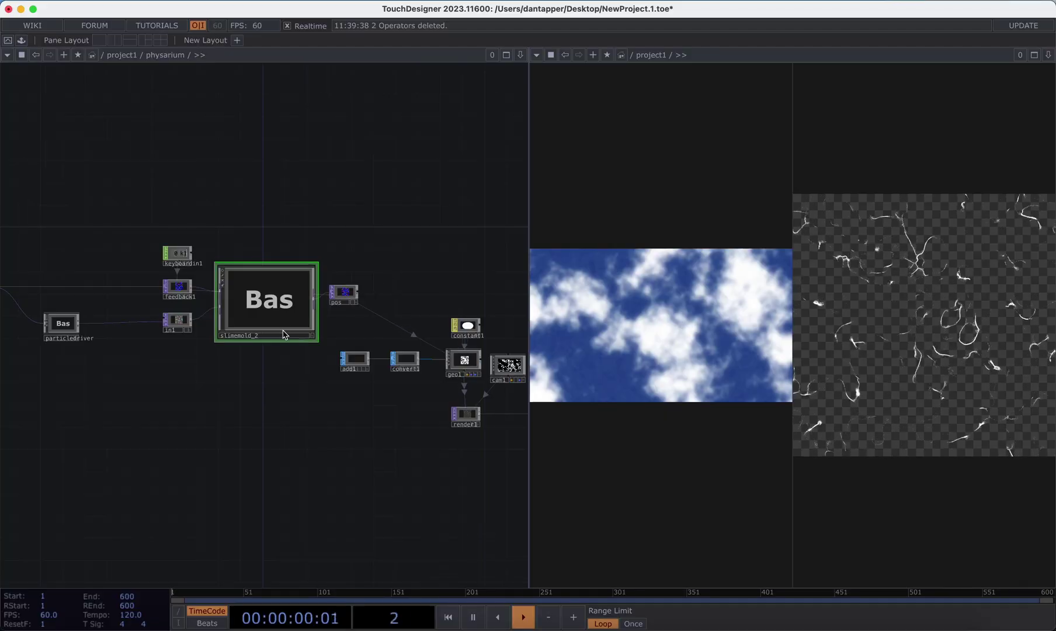
scroll(371, 295, "down", 3)
key("p")
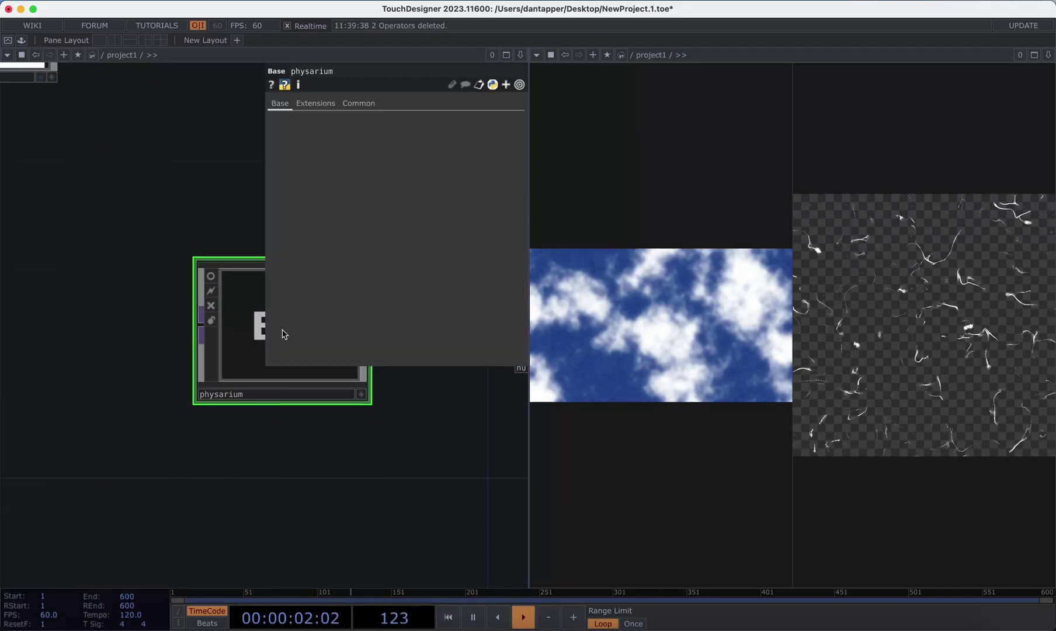
scroll(256, 328, "up", 3)
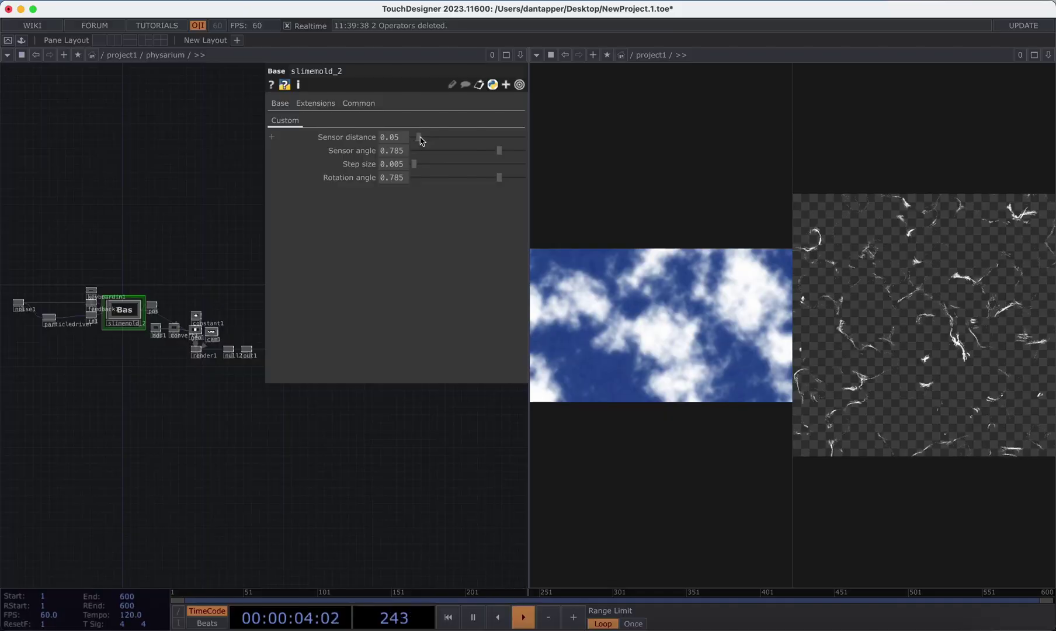
Reduce the slime mold's sensor distance and angle, then wire noise1 into slimemold_2.
left_click_drag(441, 141, 426, 143)
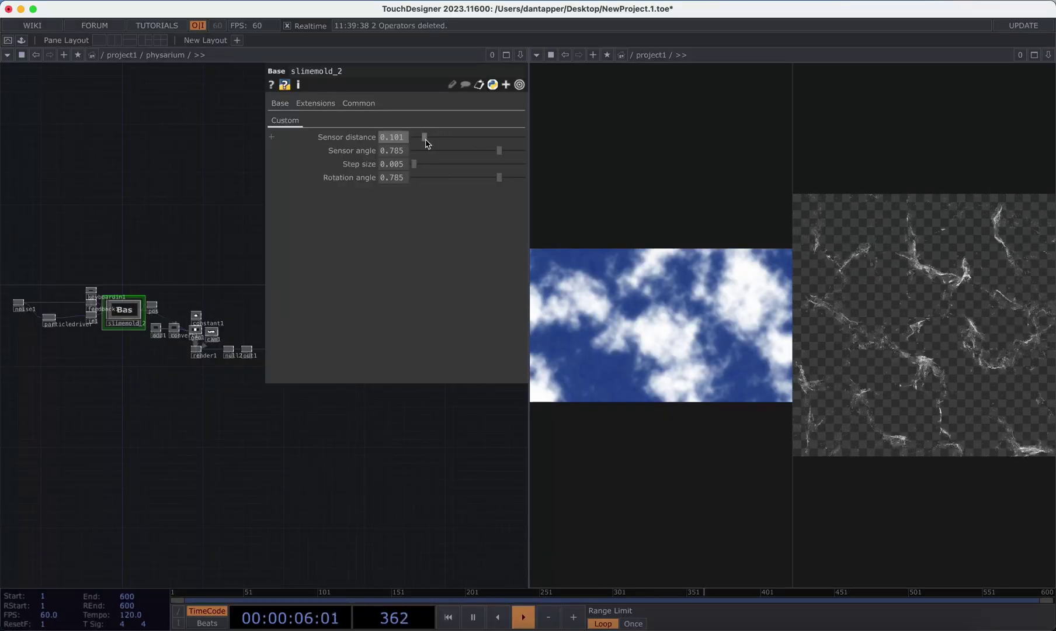
left_click_drag(498, 150, 426, 167)
key("ctrl+z")
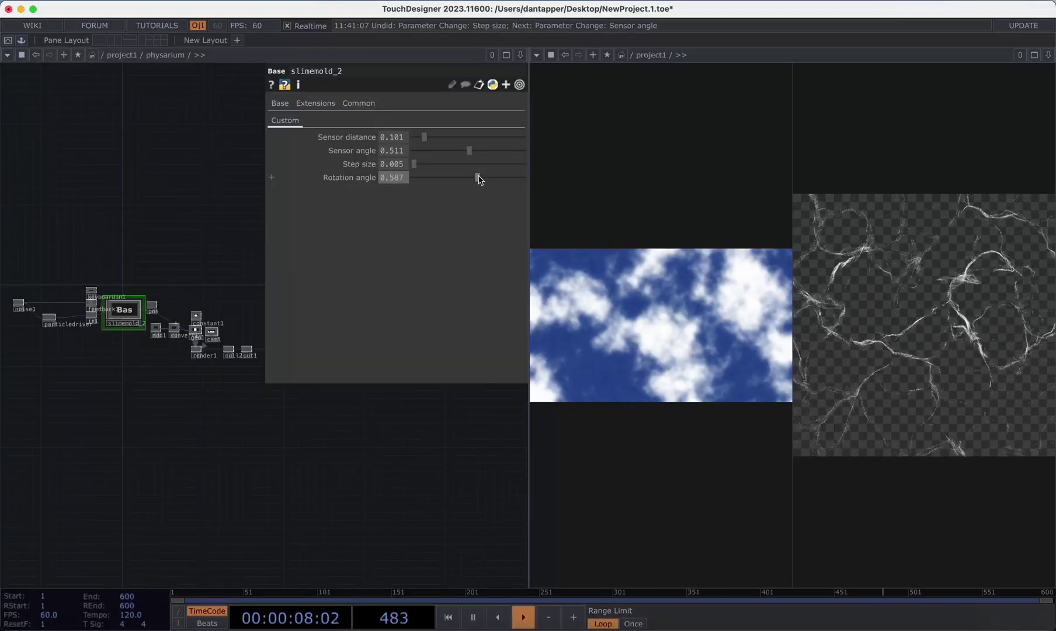
scroll(123, 371, "up", 3)
scroll(129, 354, "up", 3)
left_click(24, 371)
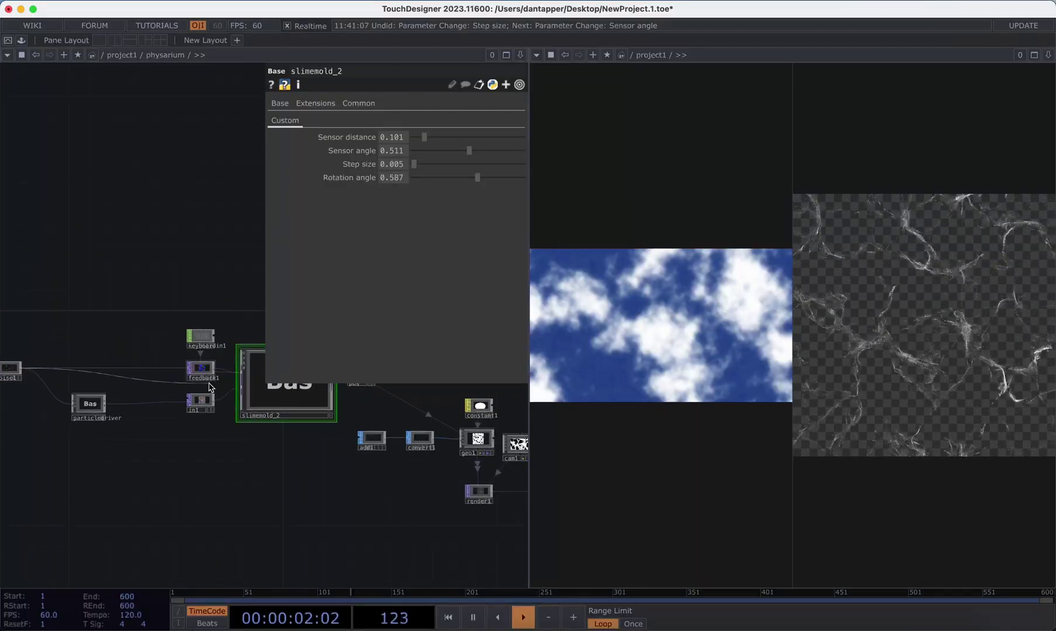
left_click(240, 383)
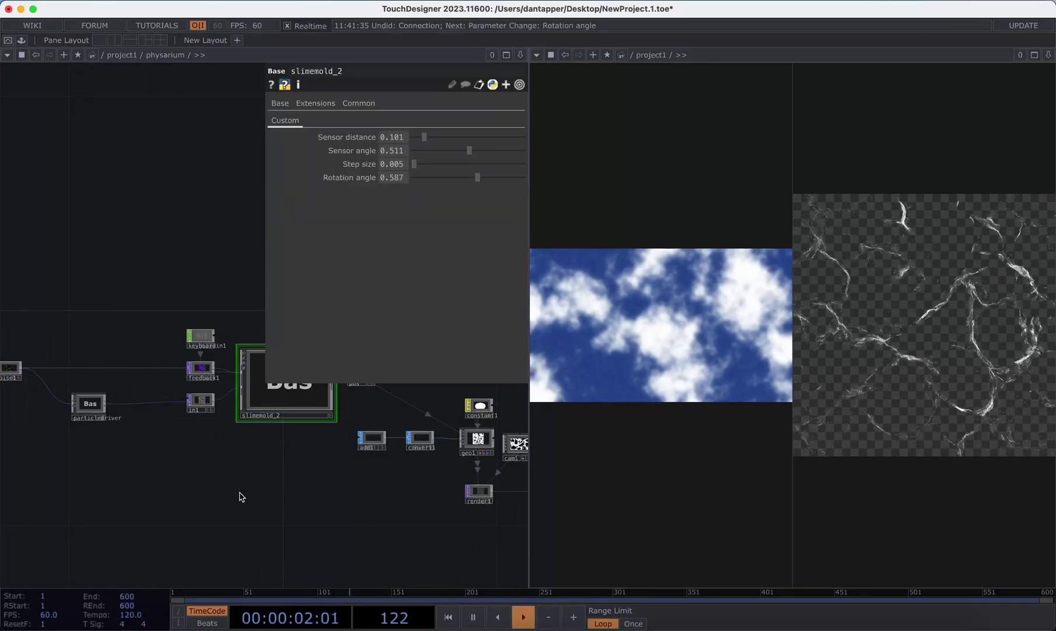
scroll(241, 497, "down", 5)
scroll(248, 438, "down", 2)
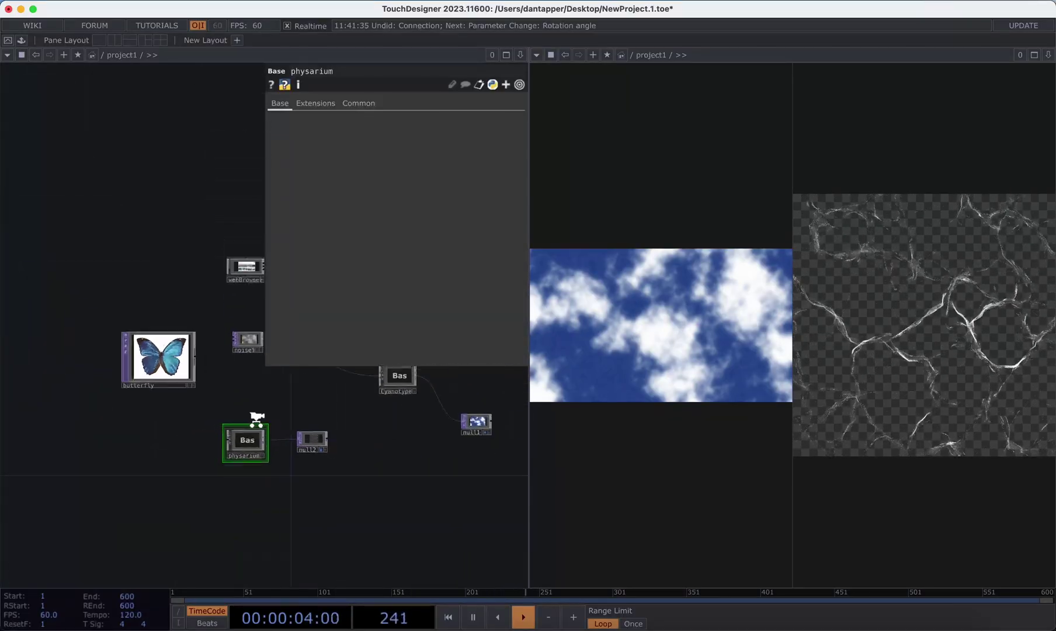
scroll(262, 419, "down", 2)
scroll(323, 419, "up", 3)
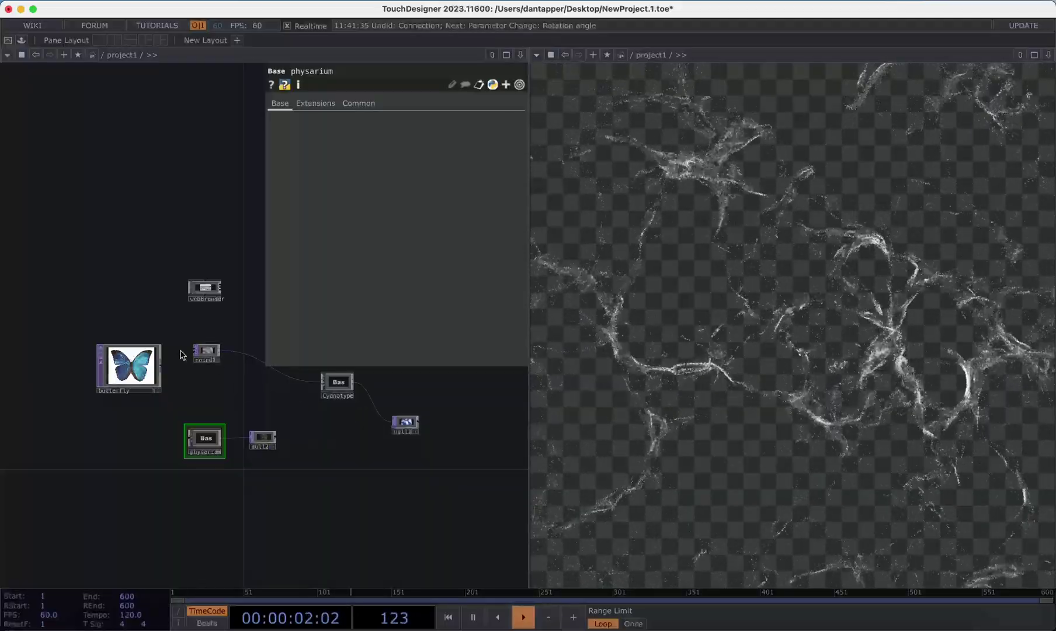
Wire butterfly into physarium, raising sensor distance to 0.117 and lowering rotation angle.
left_click_drag(162, 367, 188, 440)
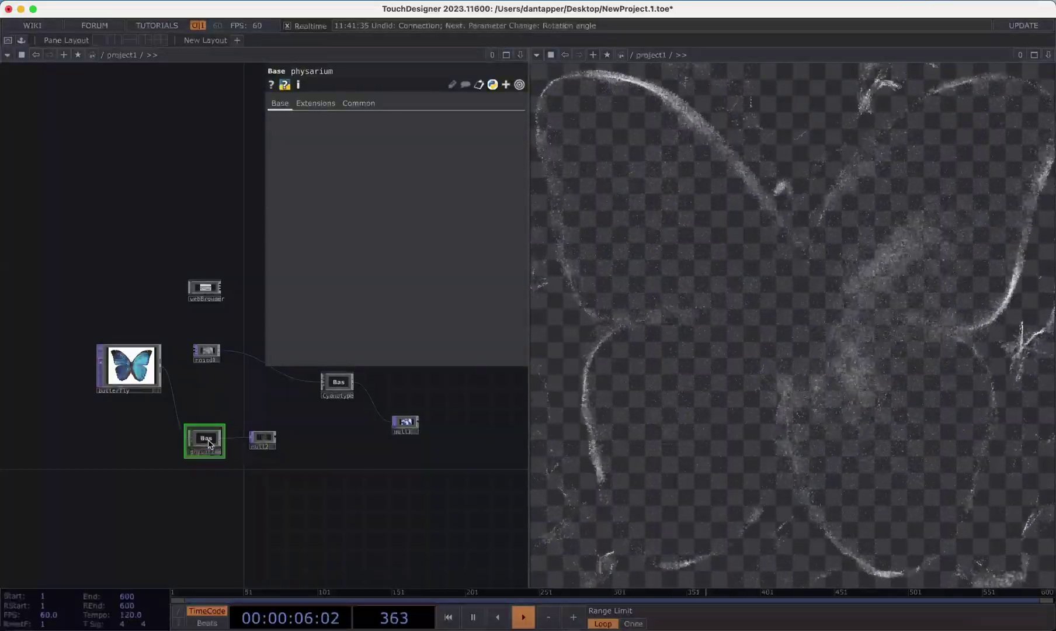
double_click(209, 445)
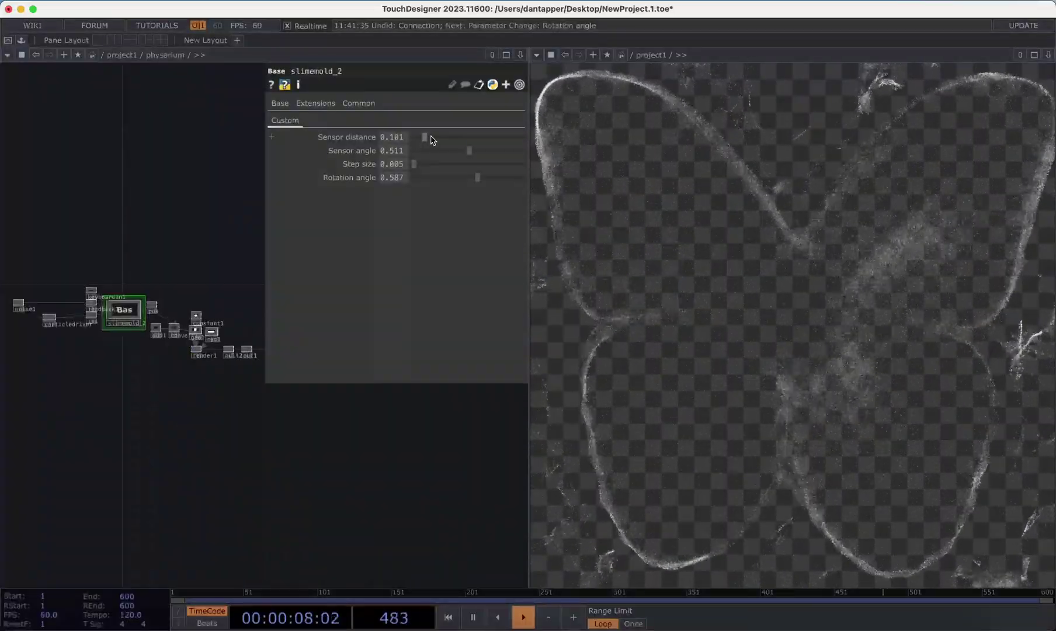
left_click_drag(431, 140, 457, 151)
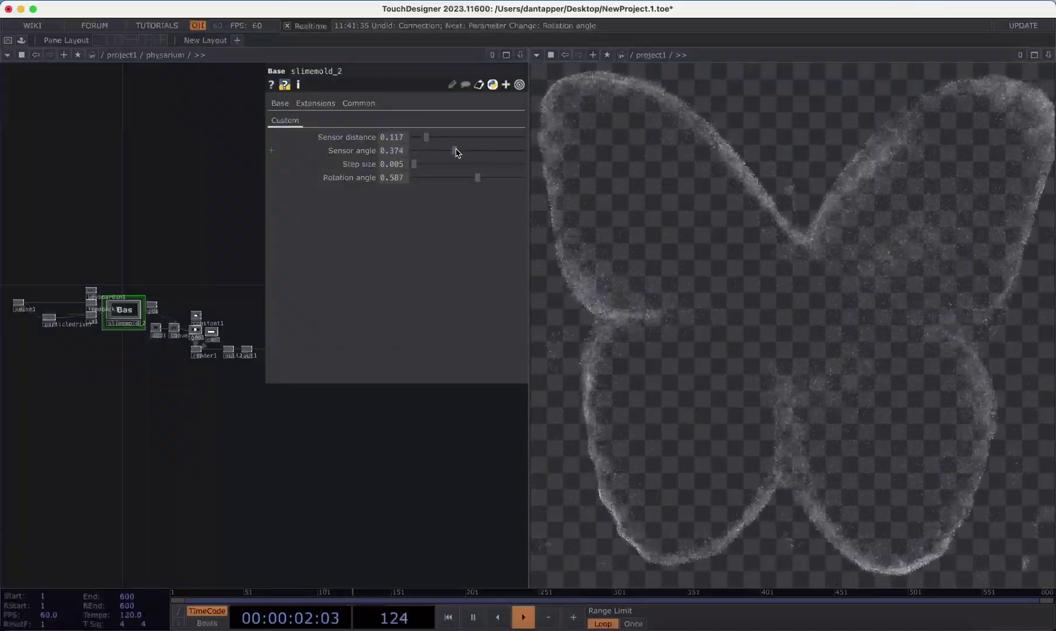
left_click(422, 164)
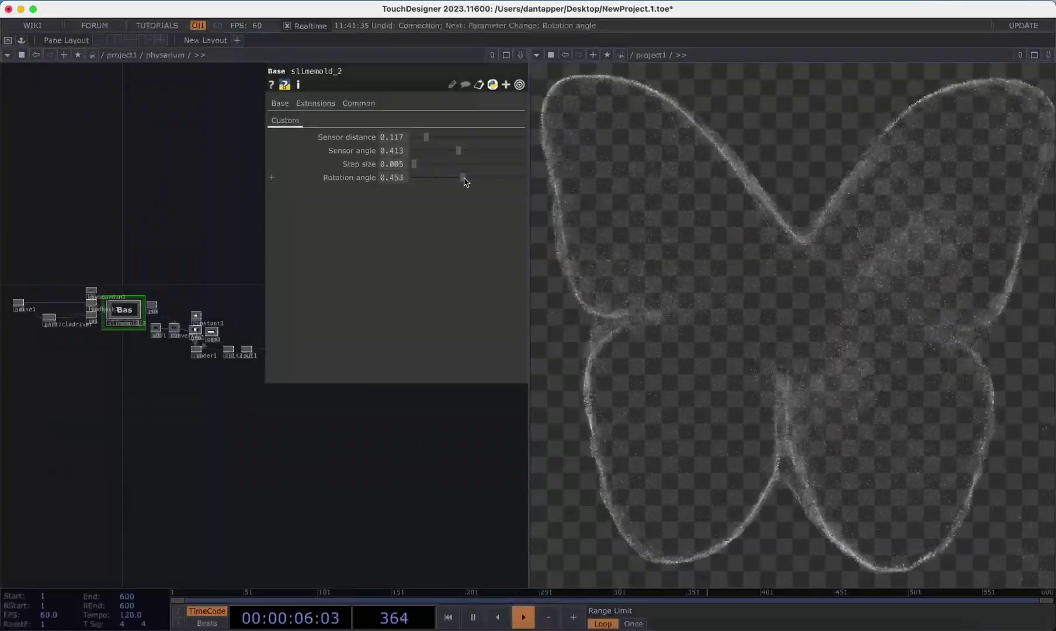
left_click_drag(450, 181, 445, 181)
scroll(198, 257, "down", 3)
Insert a Fit TOP, fit1, on the butterfly-to-physarium wire.
left_click(93, 200)
right_click(146, 195)
left_click(165, 199)
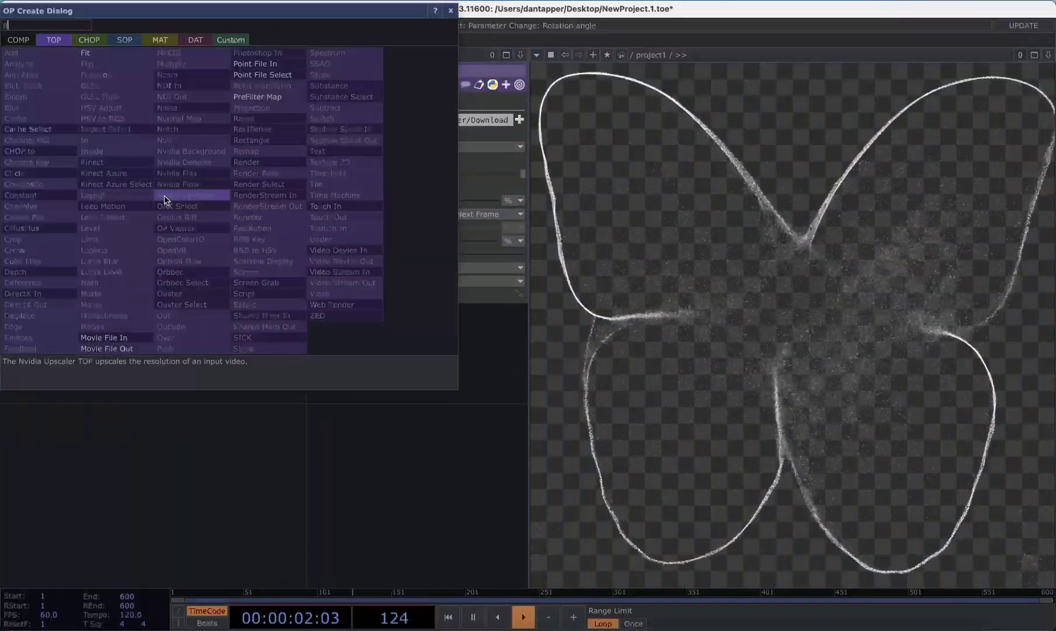
left_click(92, 53)
left_click(141, 295)
Set fit1's Fit mode to Fit Outside and lower the slime mold rotation angle.
left_click(302, 103)
left_click(274, 103)
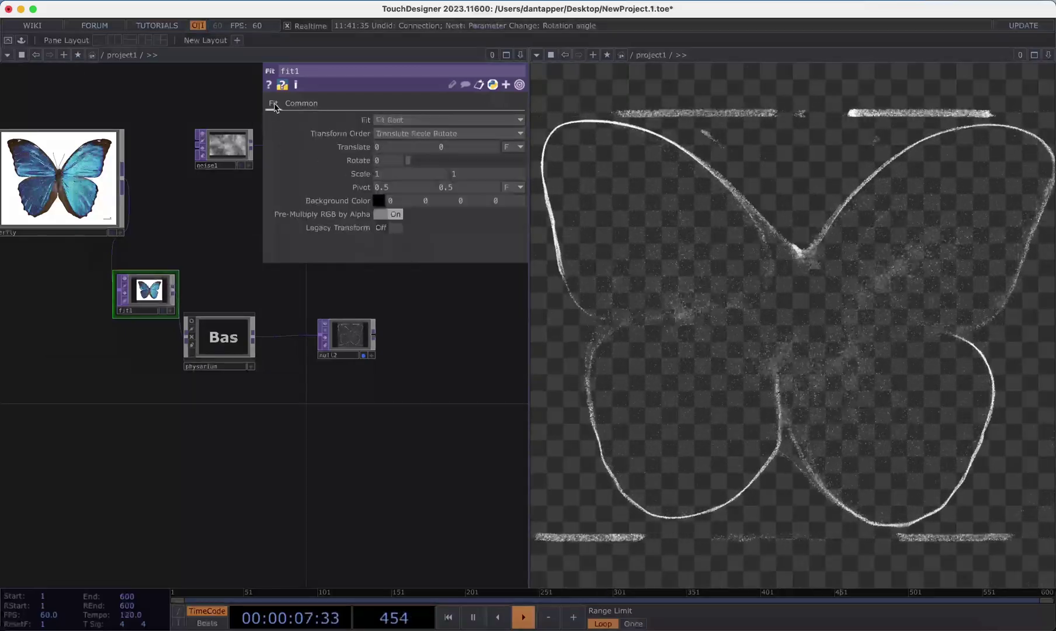
left_click(406, 121)
left_click(400, 175)
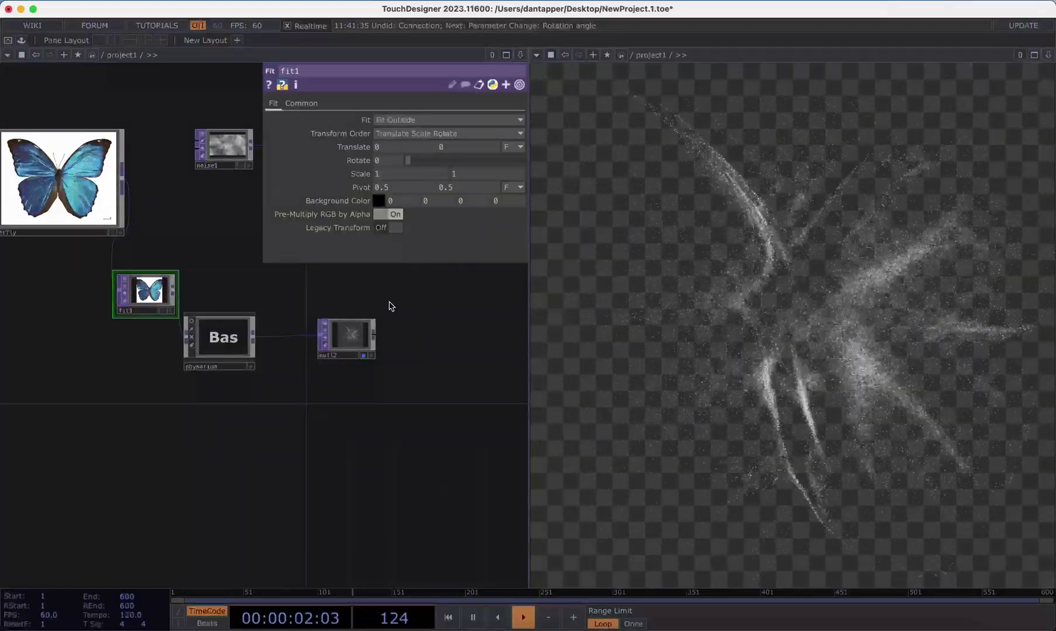
double_click(222, 339)
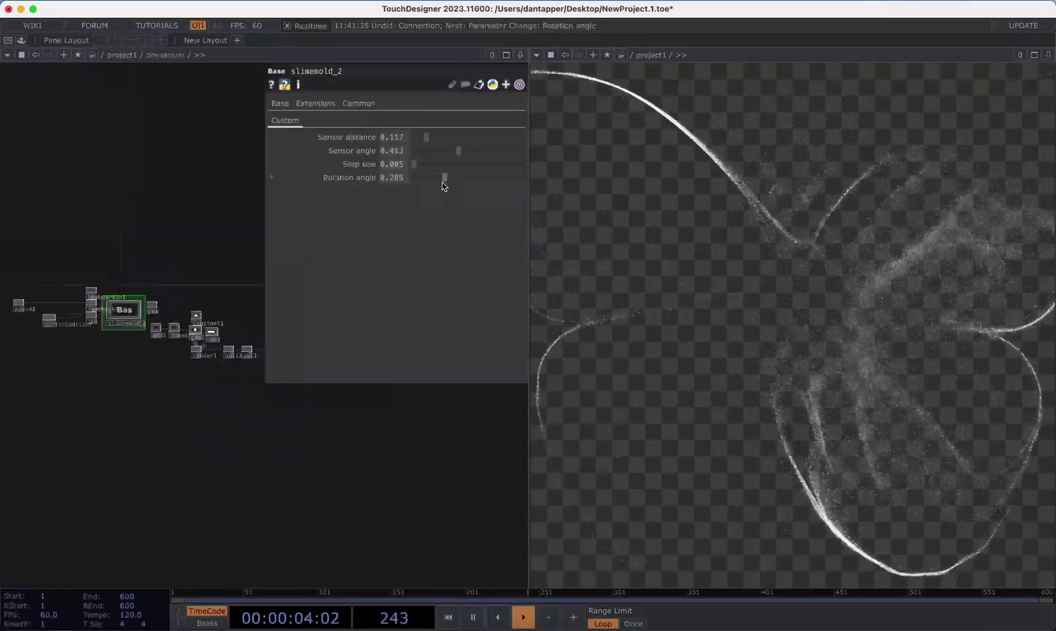
mouse_move(441, 179)
left_mouse_down()
mouse_move(416, 170)
mouse_move(440, 152)
mouse_move(425, 143)
left_mouse_up()
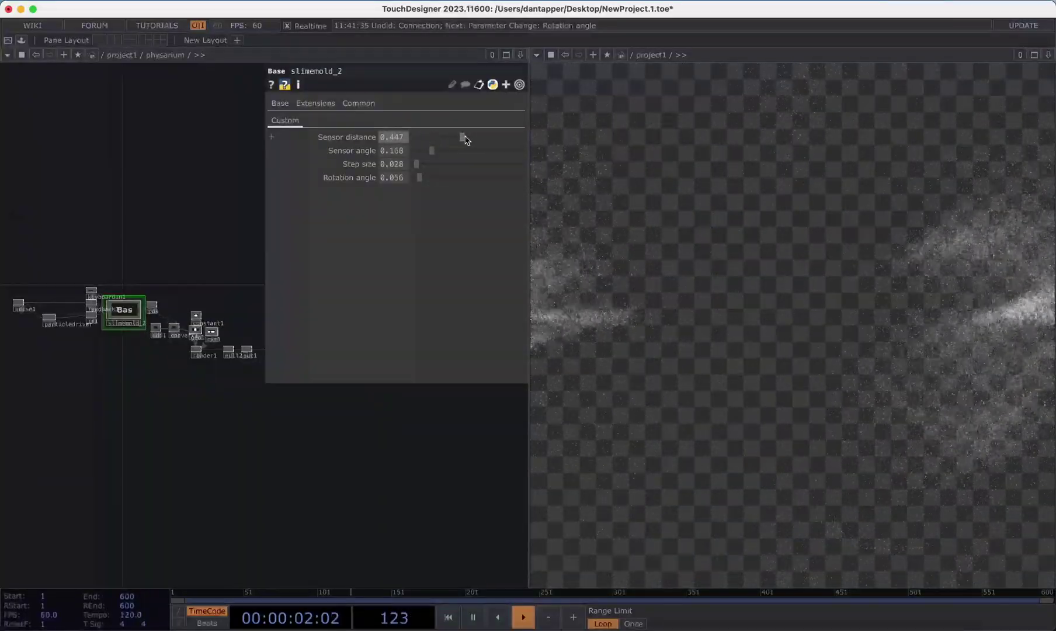
Reset slimemold_2's custom parameters to defaults and set sensor distance to 0.05.
right_click(121, 320)
left_click(160, 359)
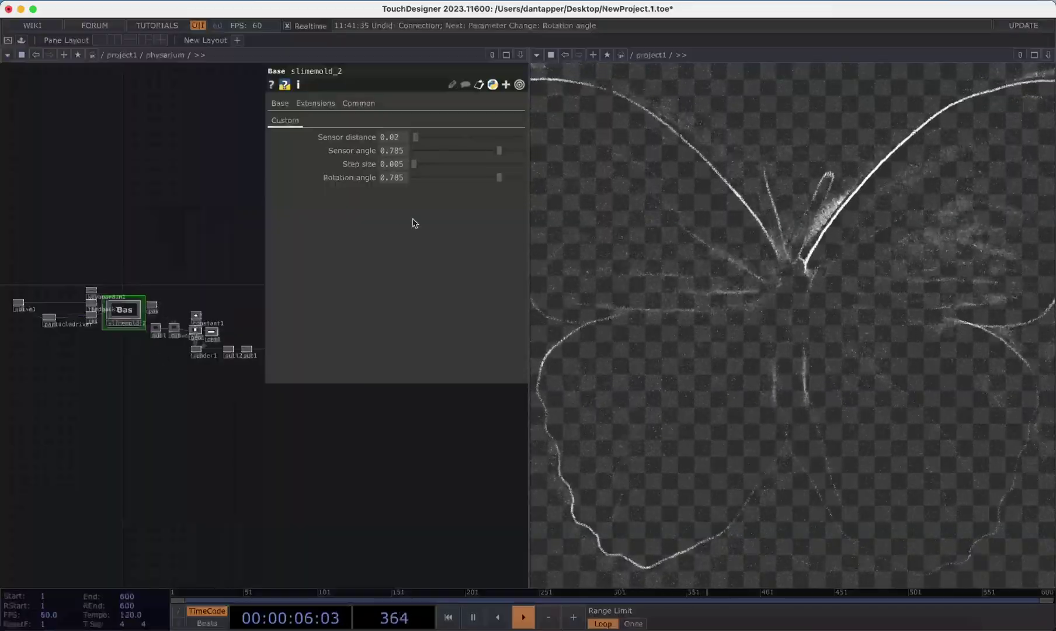
left_click(419, 137)
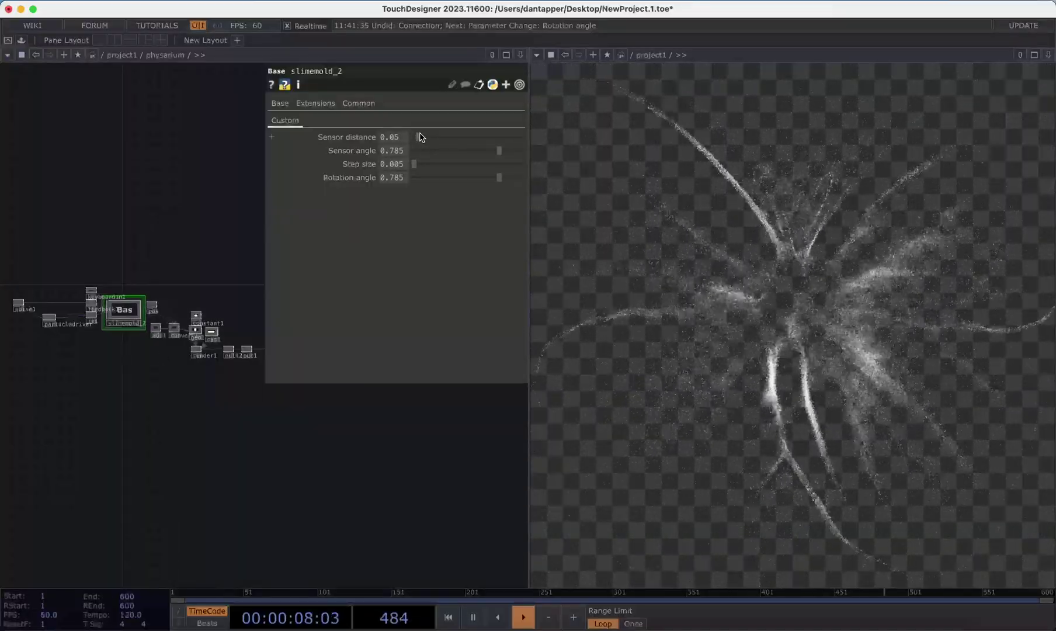
scroll(104, 343, "up", 3)
scroll(136, 357, "up", 5)
scroll(137, 357, "up", 5)
scroll(158, 390, "left", 5)
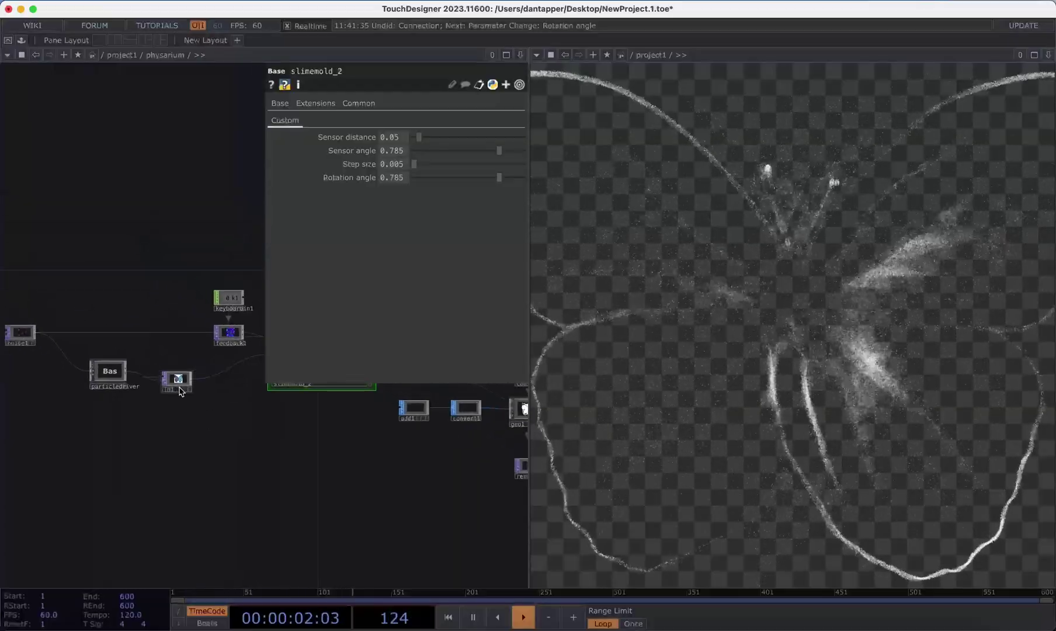
scroll(135, 353, "up", 1)
Insert a Cross TOP on the slime mold's input wire with blend near zero (0.031).
right_click(219, 367)
left_click(244, 371)
type("cr")
left_click(51, 435)
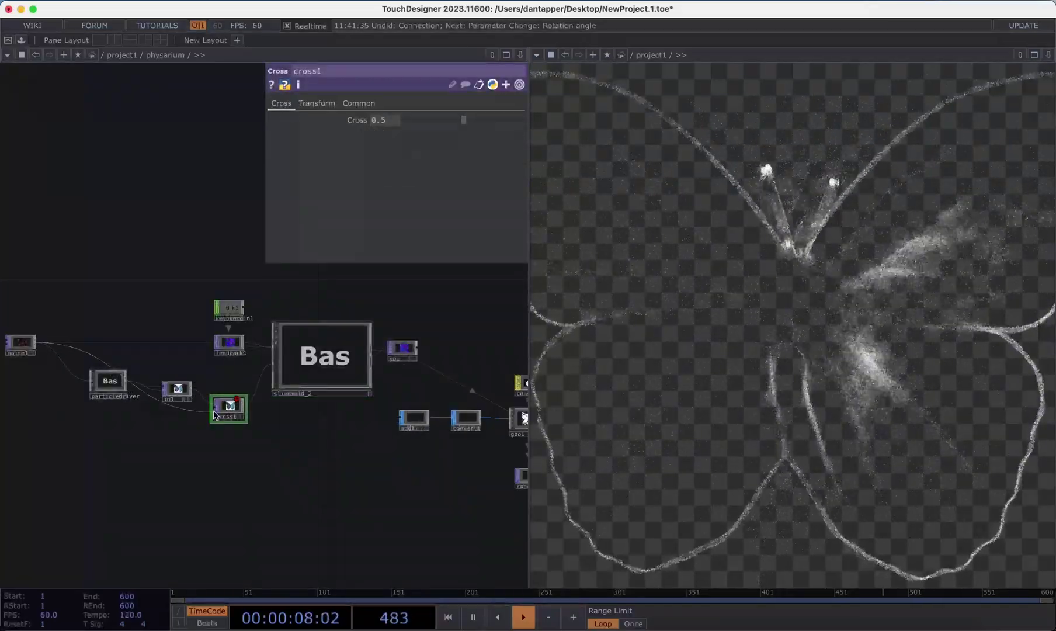
left_click_drag(463, 122, 439, 129)
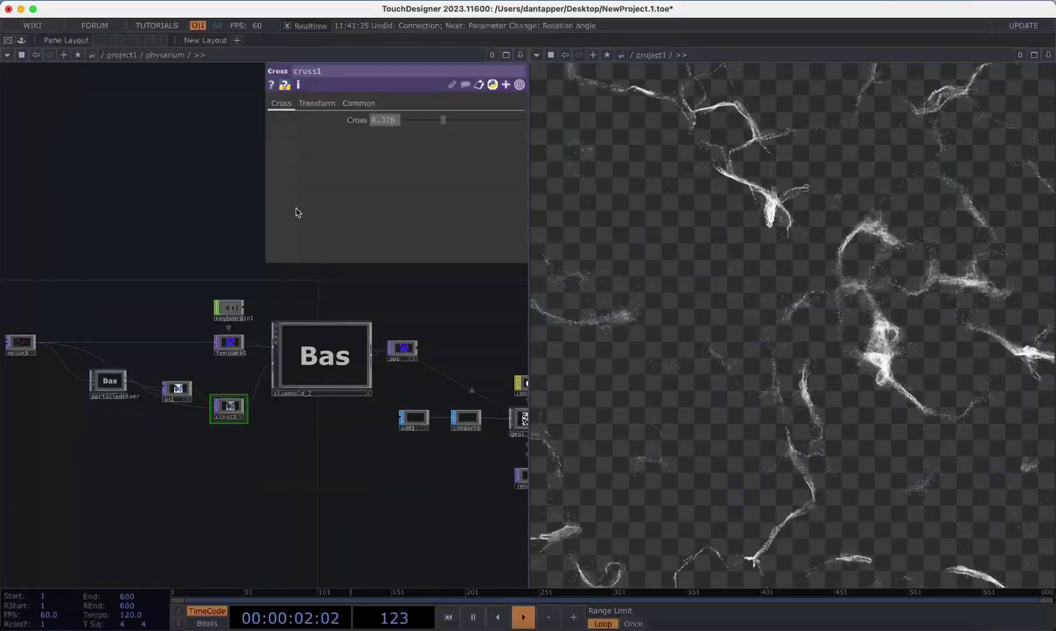
left_click_drag(419, 120, 422, 124)
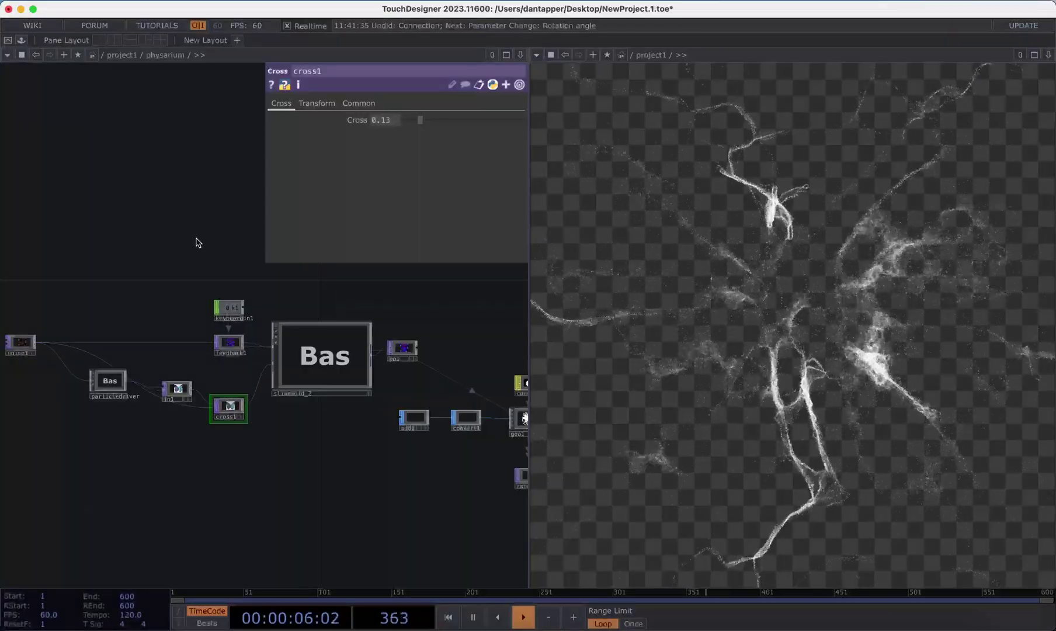
left_click_drag(411, 123, 410, 123)
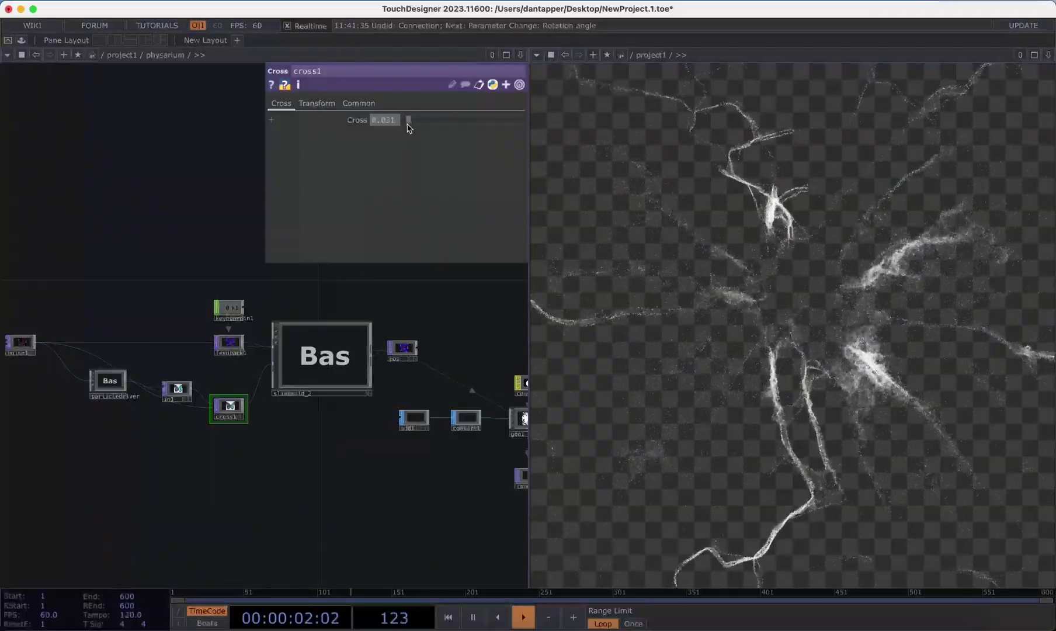
left_click_drag(408, 123, 380, 137)
Lower slimemold_2's step size to 0.01, rotation angle to 0.223 and sensor angle to 0.101.
left_click(353, 359)
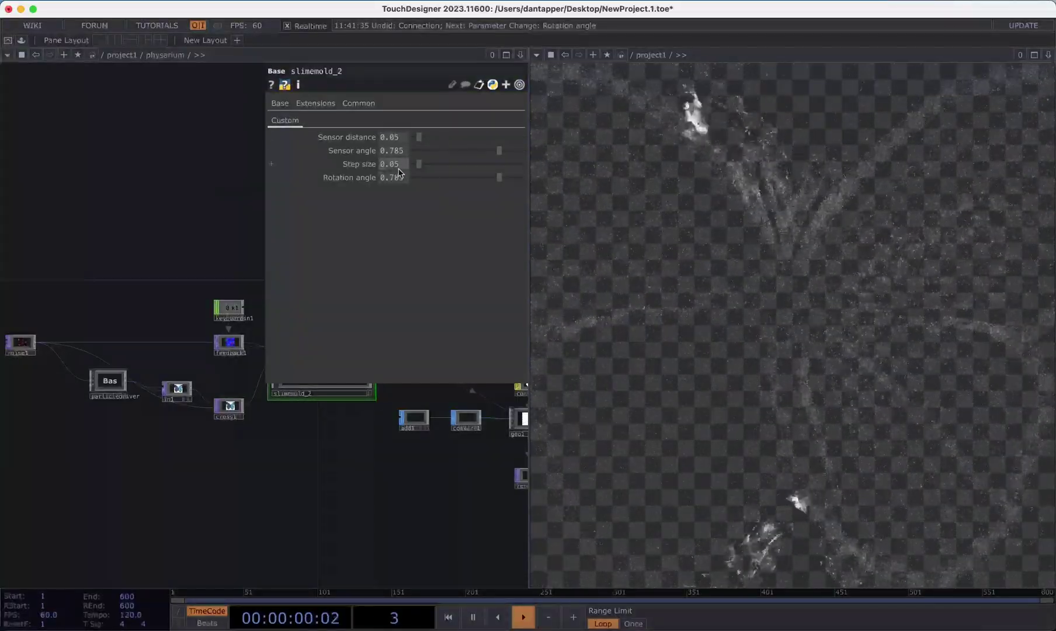
left_click_drag(406, 170, 256, 218)
left_click_drag(493, 180, 438, 187)
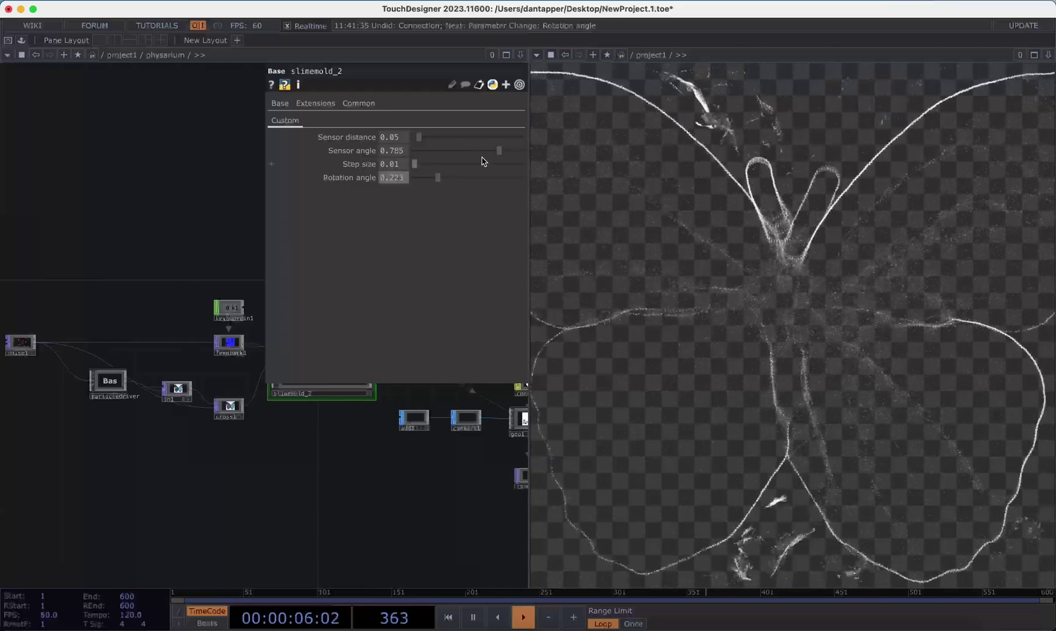
left_click_drag(499, 151, 432, 161)
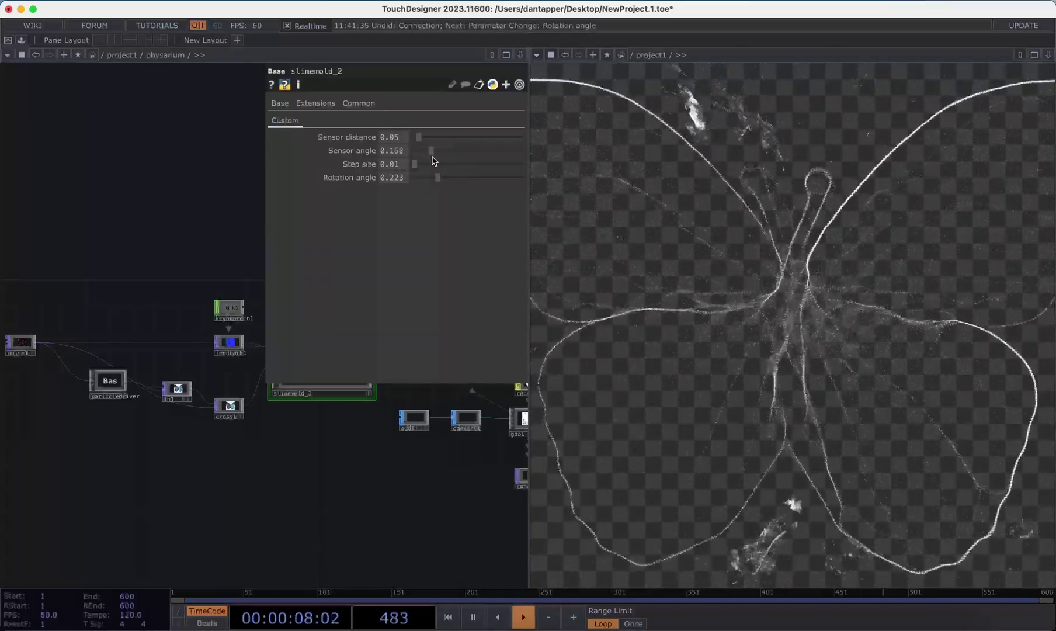
left_click(404, 139)
type("0.02")
Drop sensor distance near zero, return it to 0.05, and expand the Sensor angle row.
key("Return")
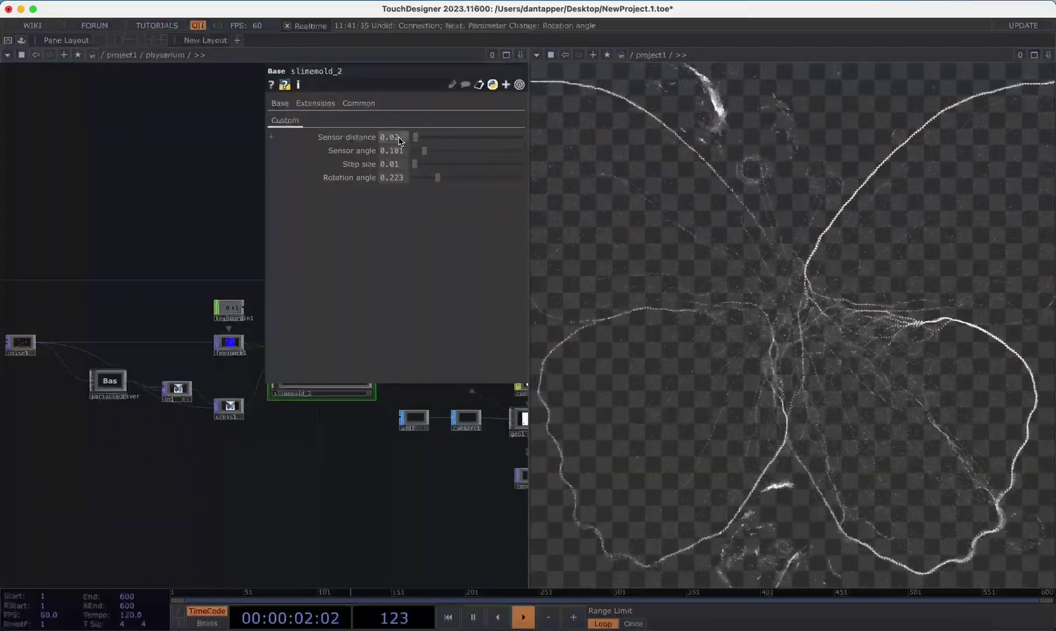
left_click_drag(399, 140, 255, 134)
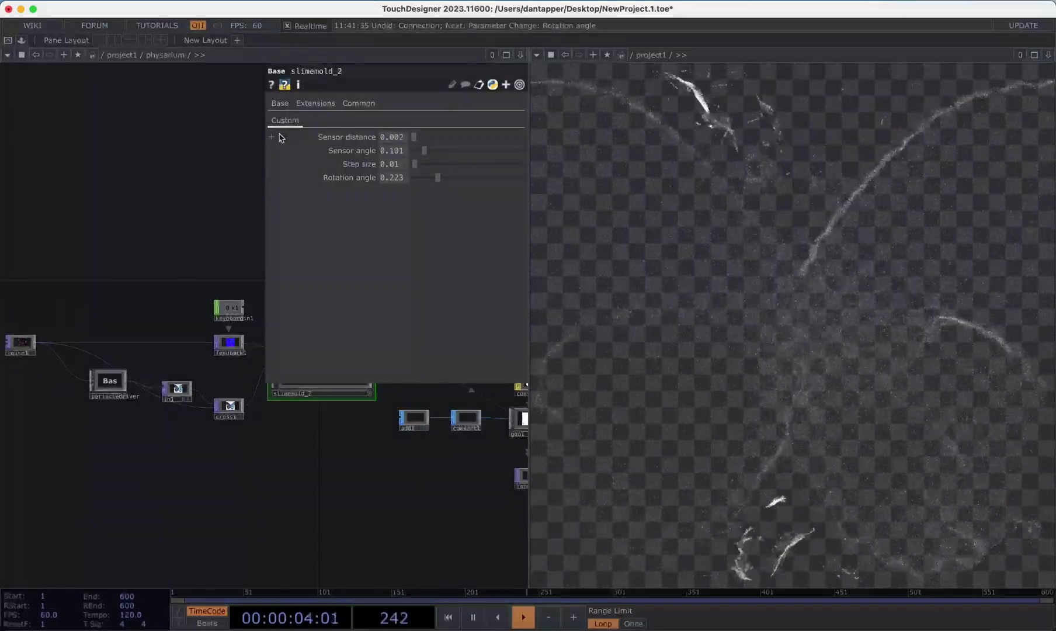
left_click_drag(373, 145, 271, 159)
left_click(270, 154)
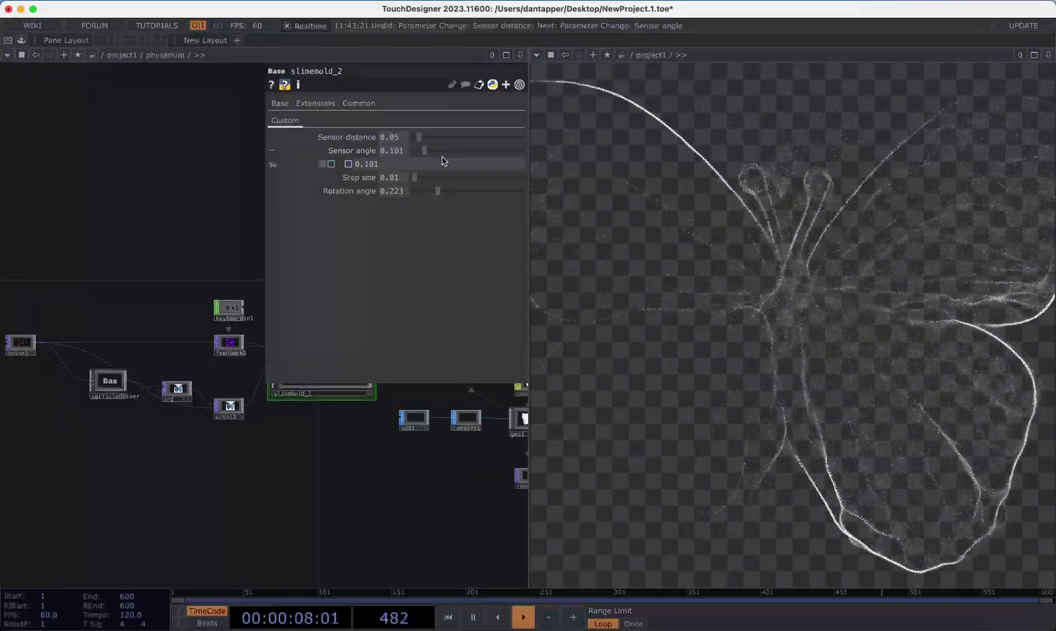
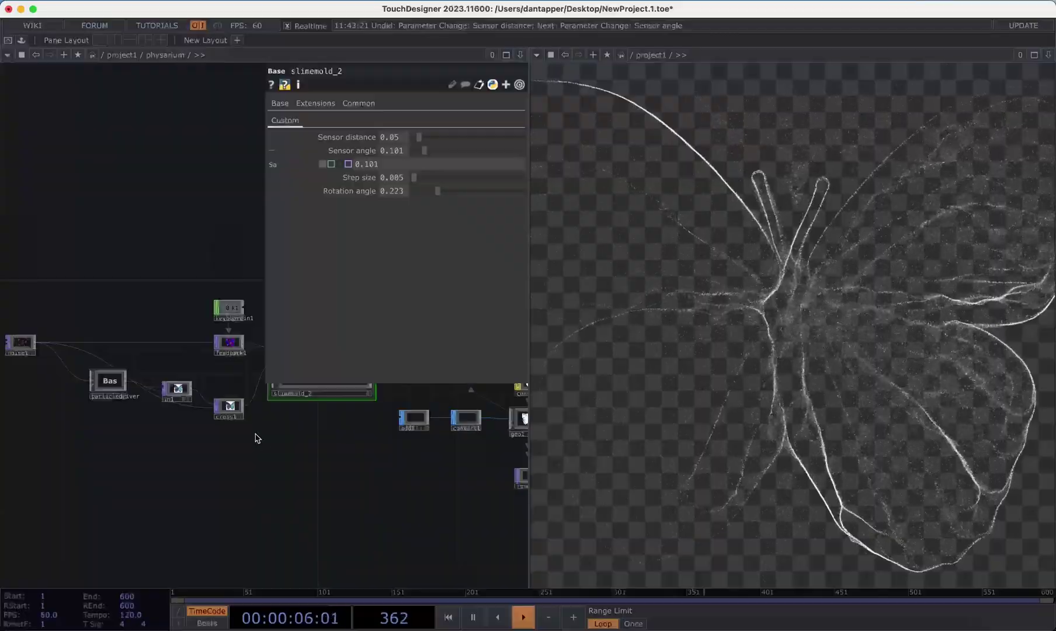
Set cross1's Cross to 0.05 and widen slimemold_2's sensor angle to 0.218.
left_click(230, 408)
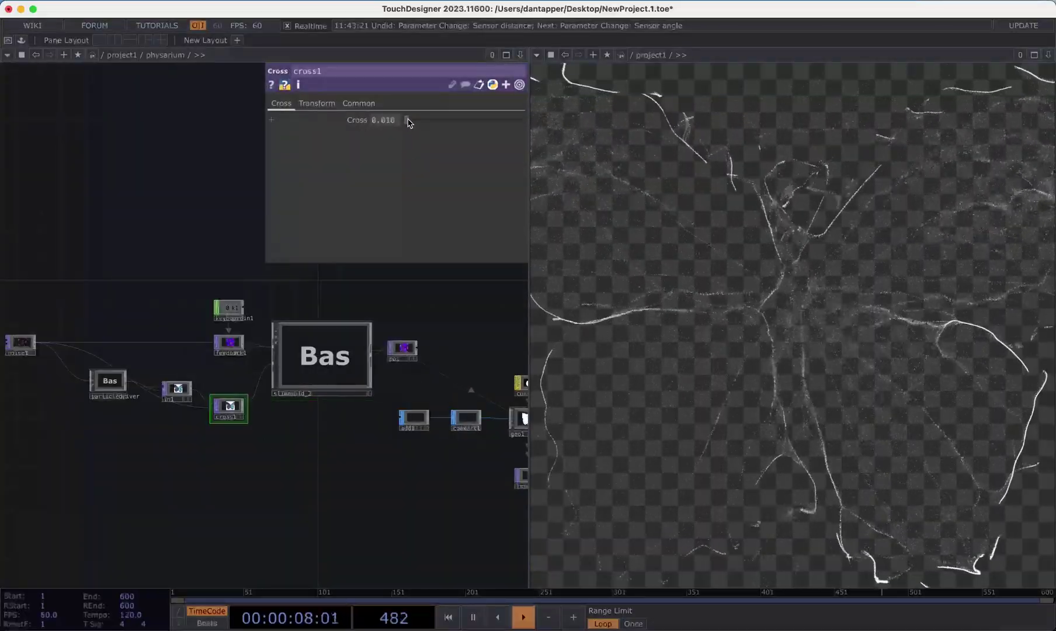
left_click(387, 119)
type("0.05")
key("Return")
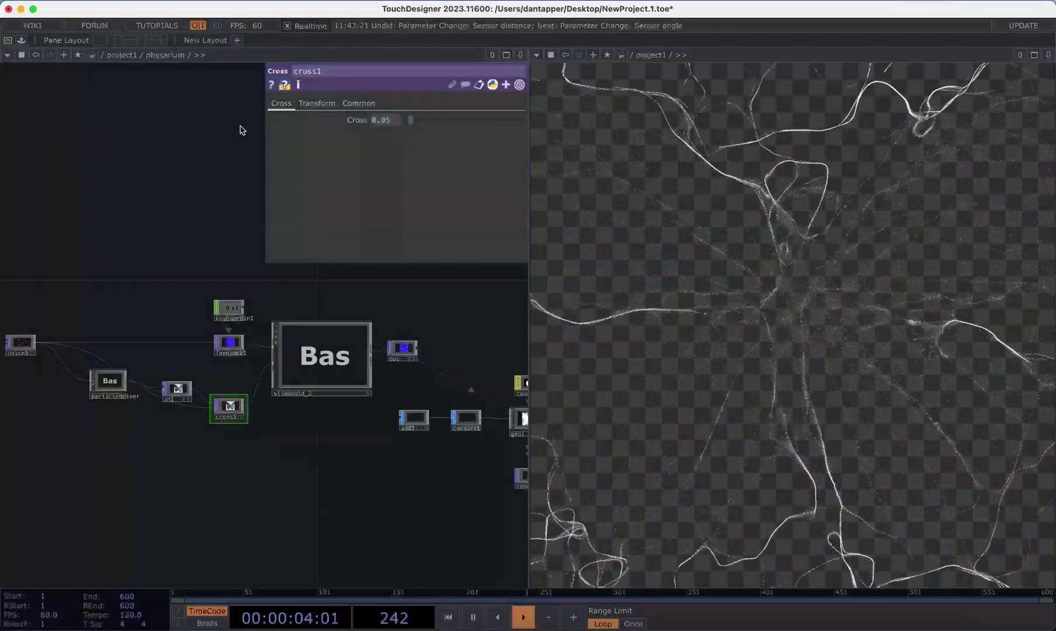
left_click(314, 322)
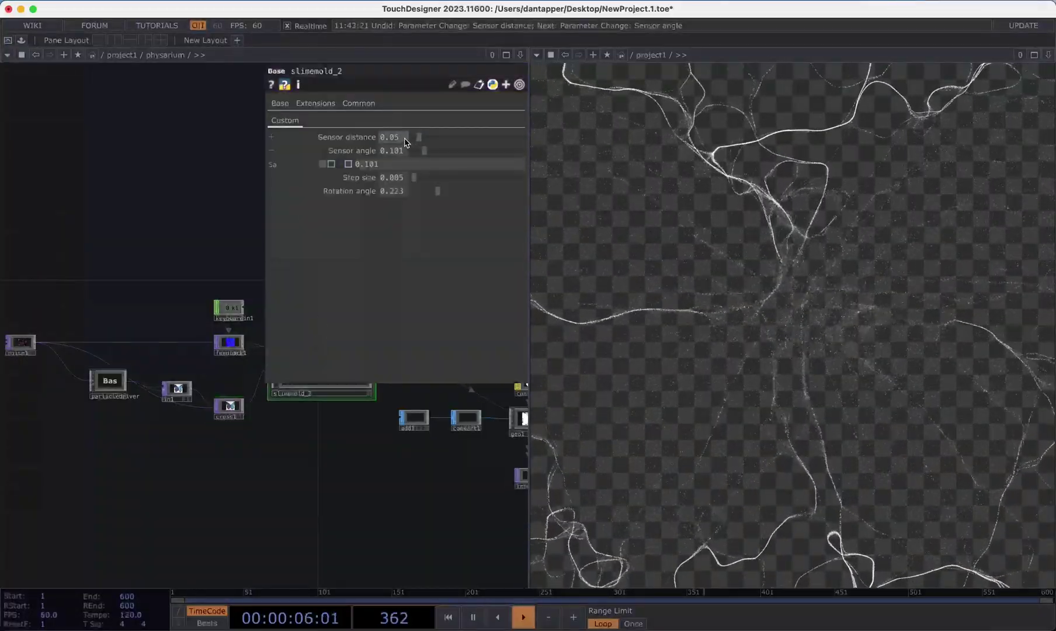
left_click_drag(435, 154, 438, 154)
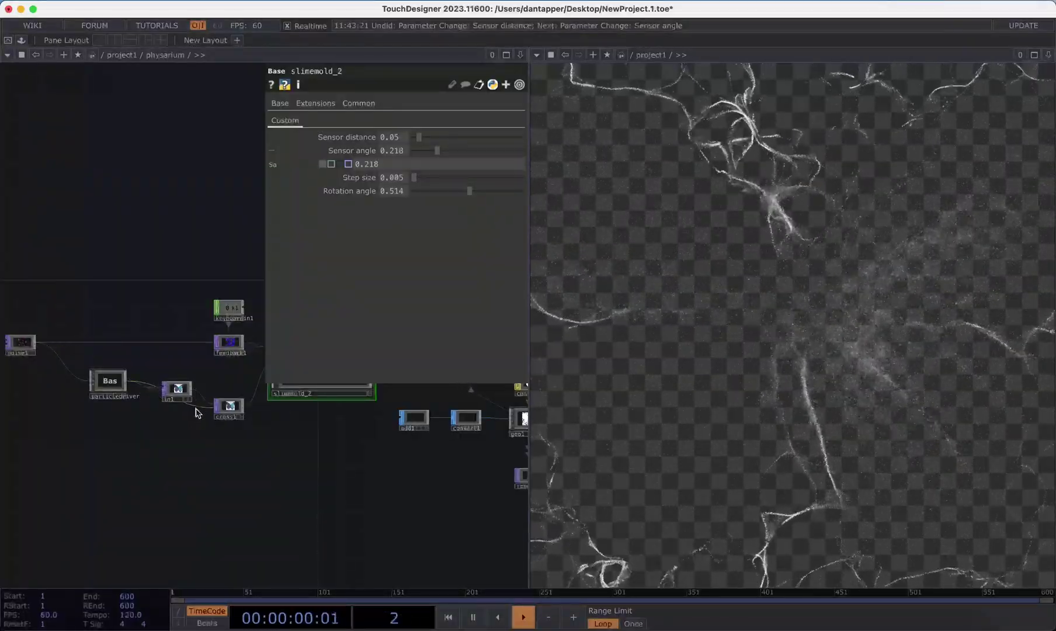
Leave physarium and set Cyanotype Soften 0.760, Noise sharpness 0.045, both enhance sizes 1.
key("u")
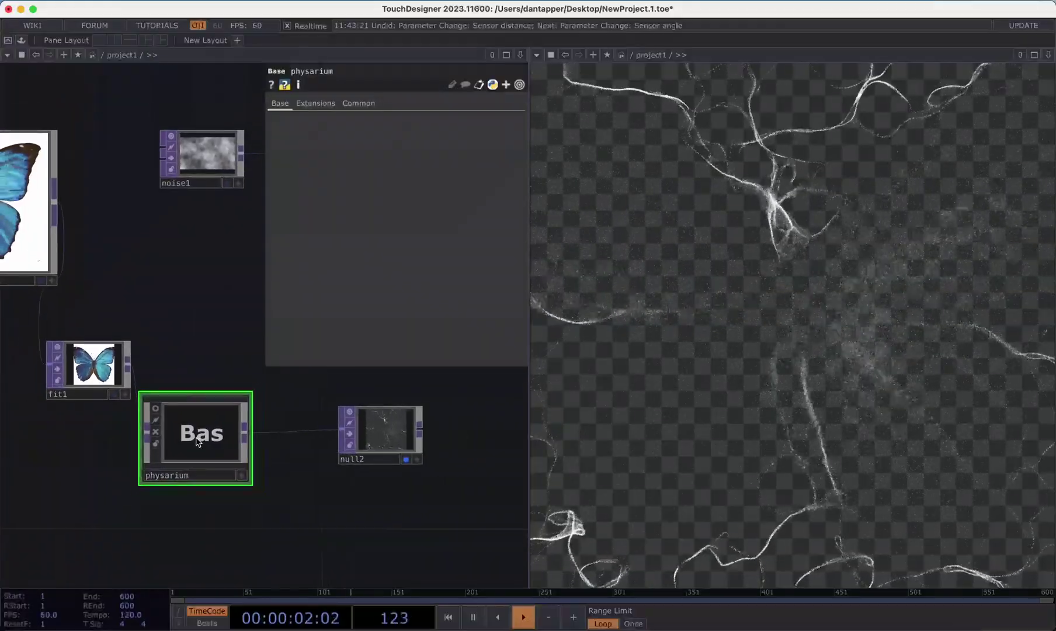
scroll(196, 436, "down", 1)
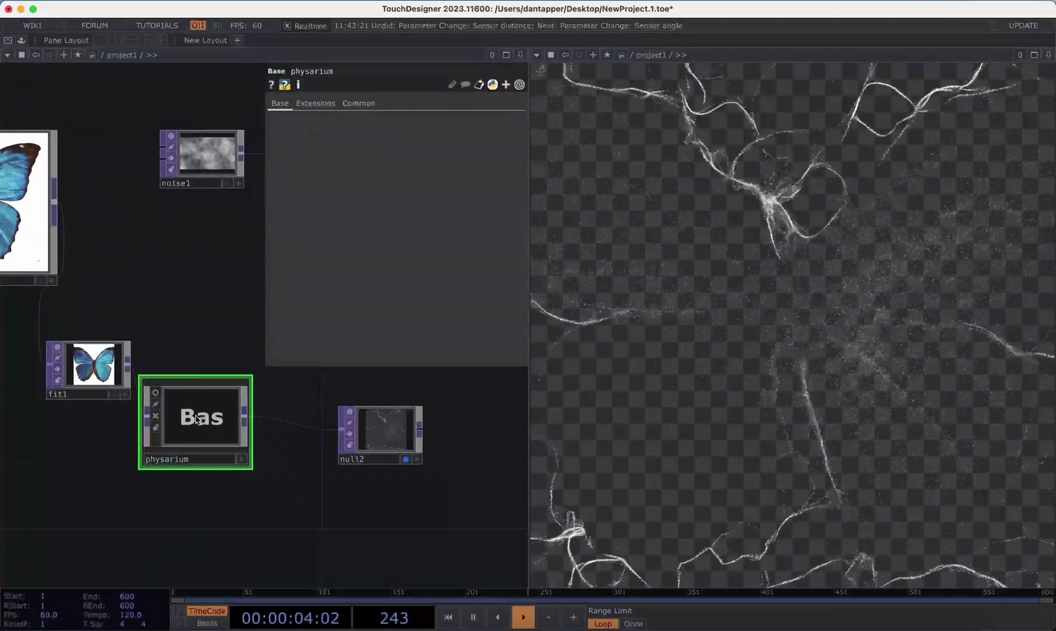
scroll(156, 339, "down", 2)
scroll(238, 432, "down", 2)
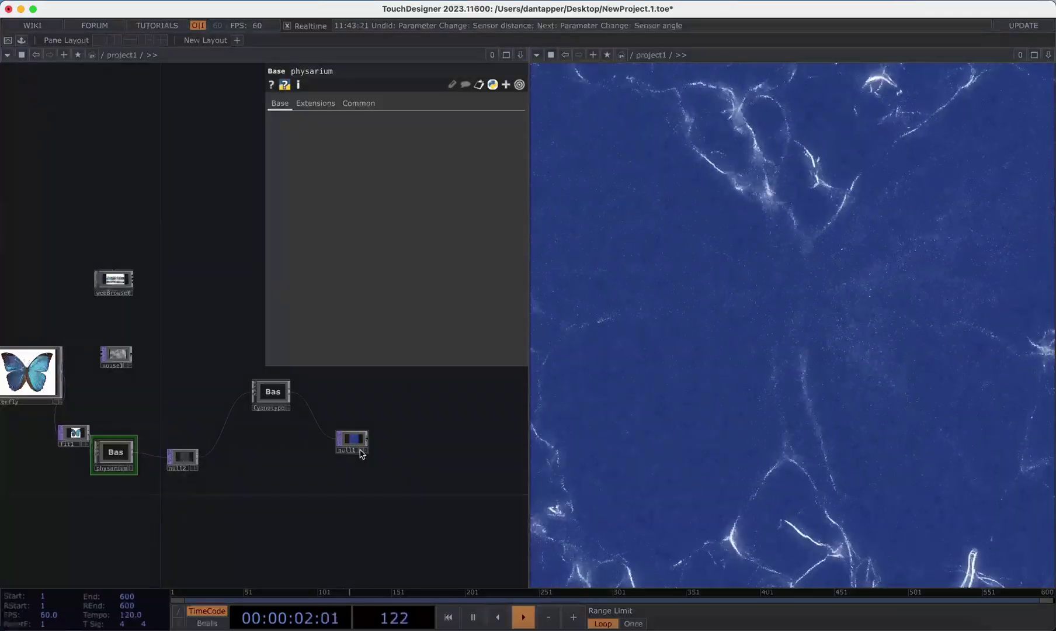
left_click(272, 392)
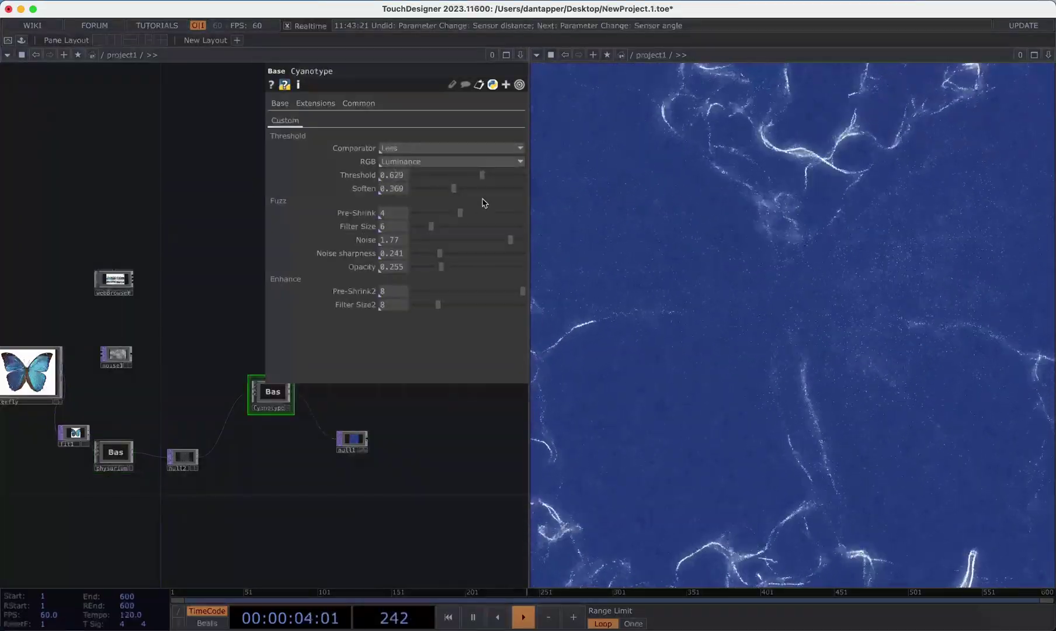
left_click_drag(428, 191, 431, 184)
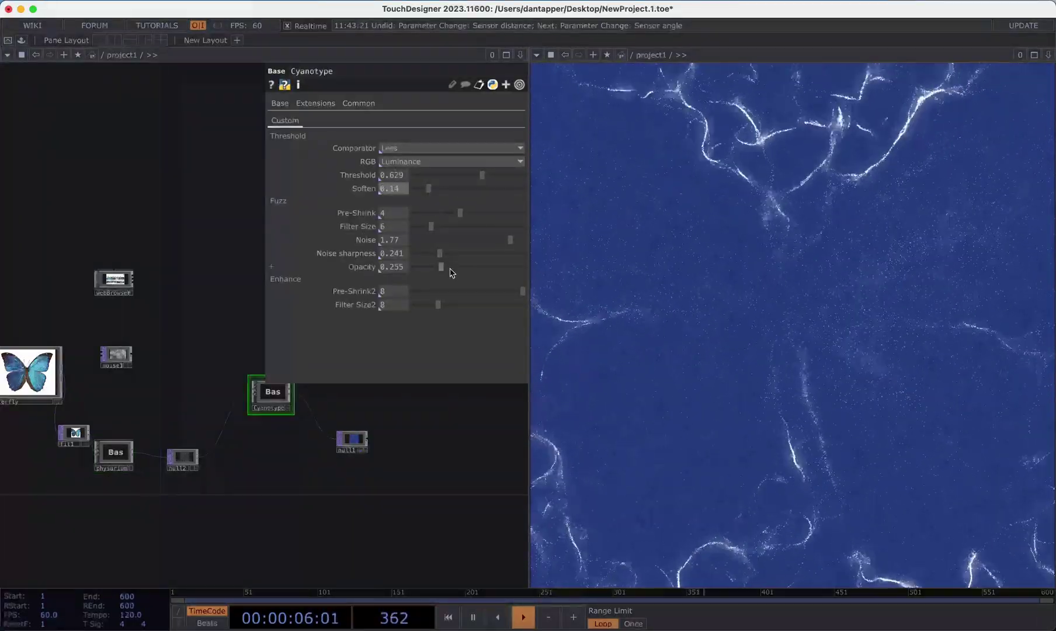
left_click_drag(455, 295, 387, 308)
left_click_drag(440, 253, 521, 256)
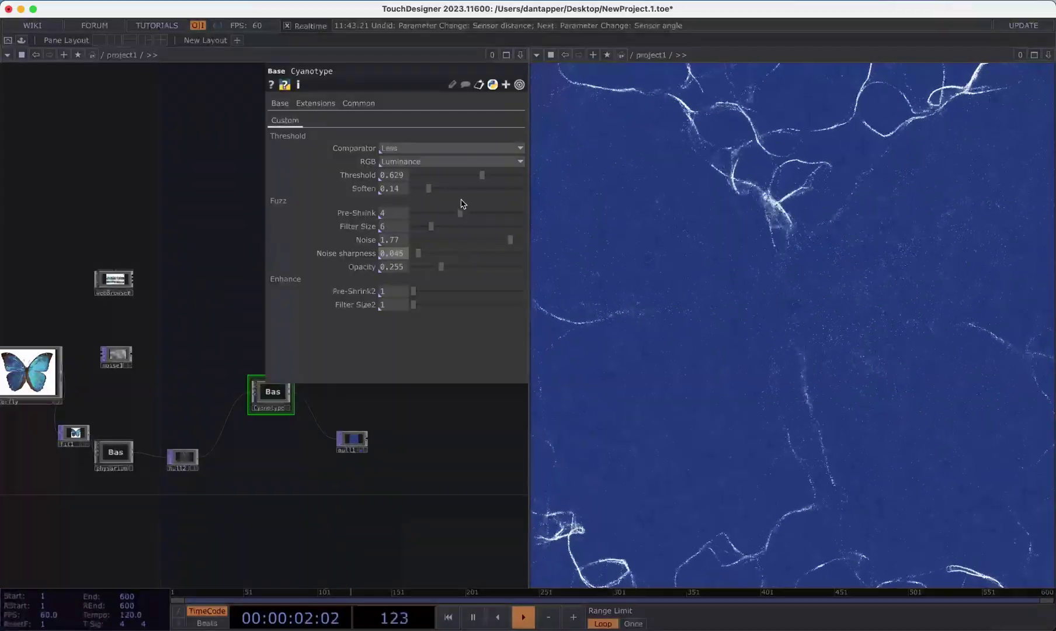
left_click_drag(428, 192, 487, 192)
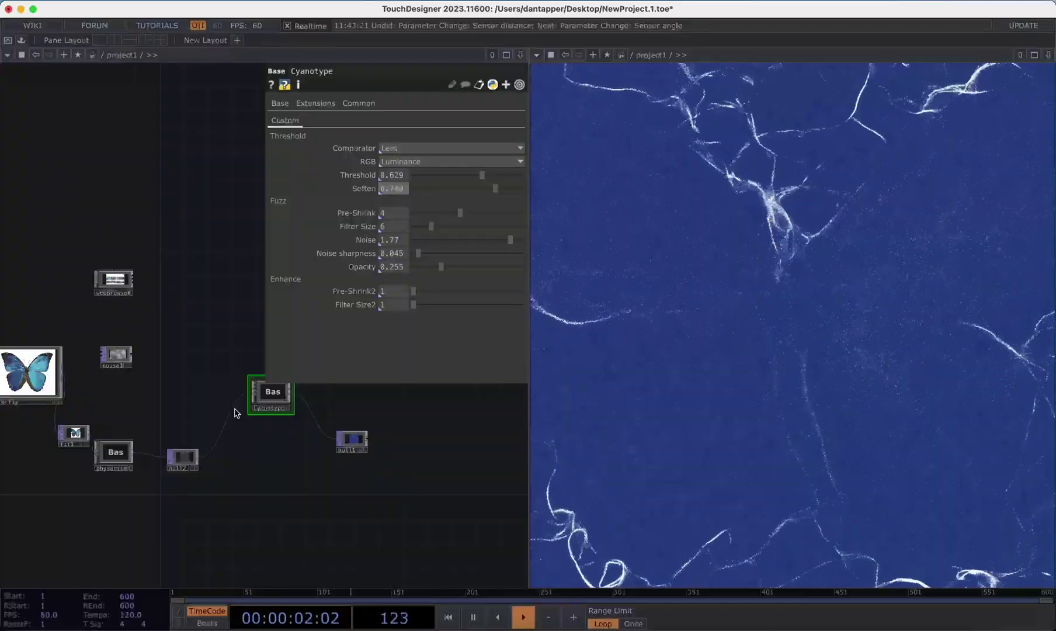
Enter physarium and delete the constant1 material.
left_click(115, 459)
key("i")
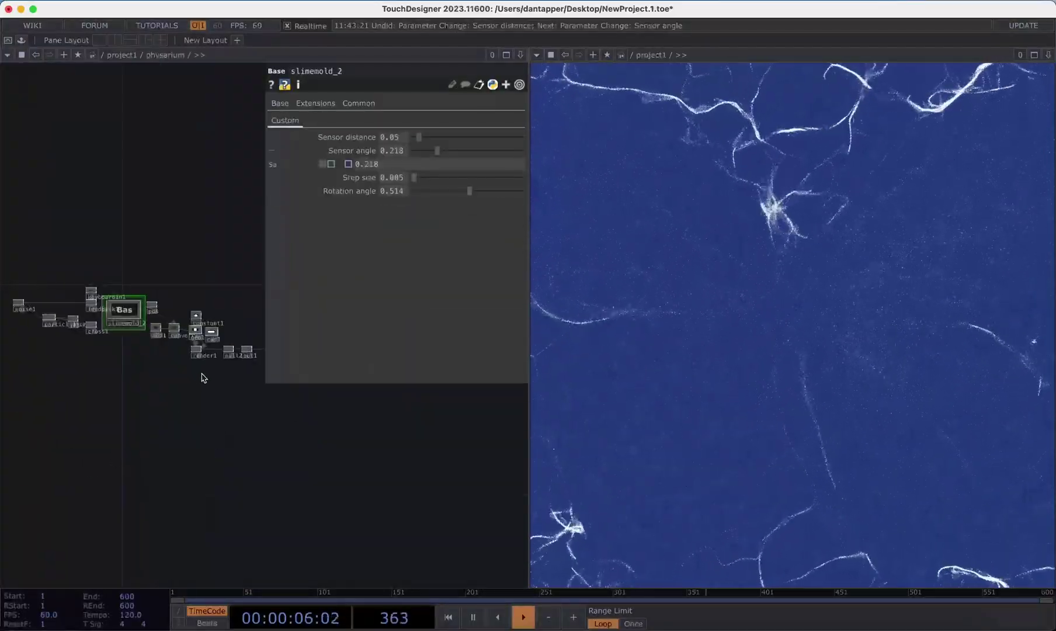
scroll(142, 371, "up", 3)
middle_click_drag(141, 371, 145, 395)
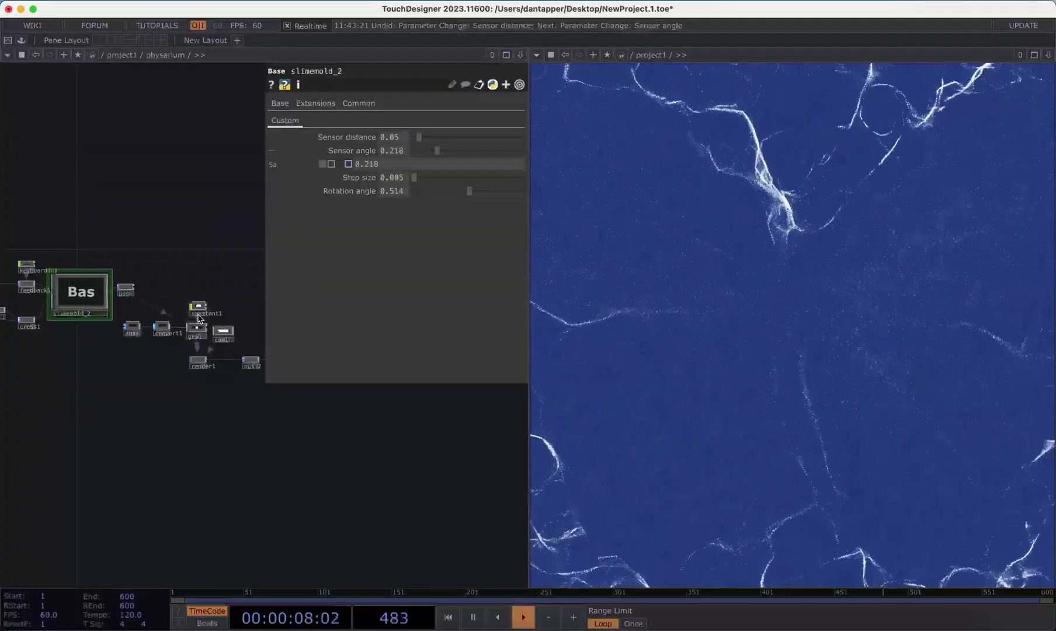
scroll(200, 299, "up", 2)
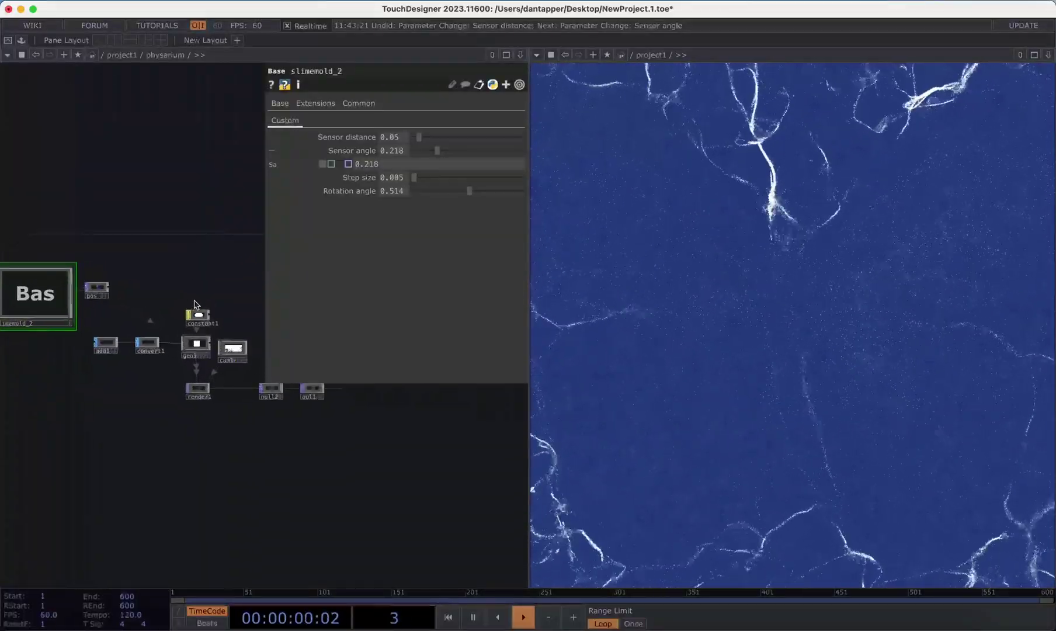
mouse_move(199, 304)
middle_mouse_down()
mouse_move(328, 487)
mouse_move(306, 447)
middle_mouse_up()
left_click(302, 479)
key("Delete")
Apply a new Point Sprite material to geo1 with point scale about 5.11.
key("Tab")
left_click(230, 281)
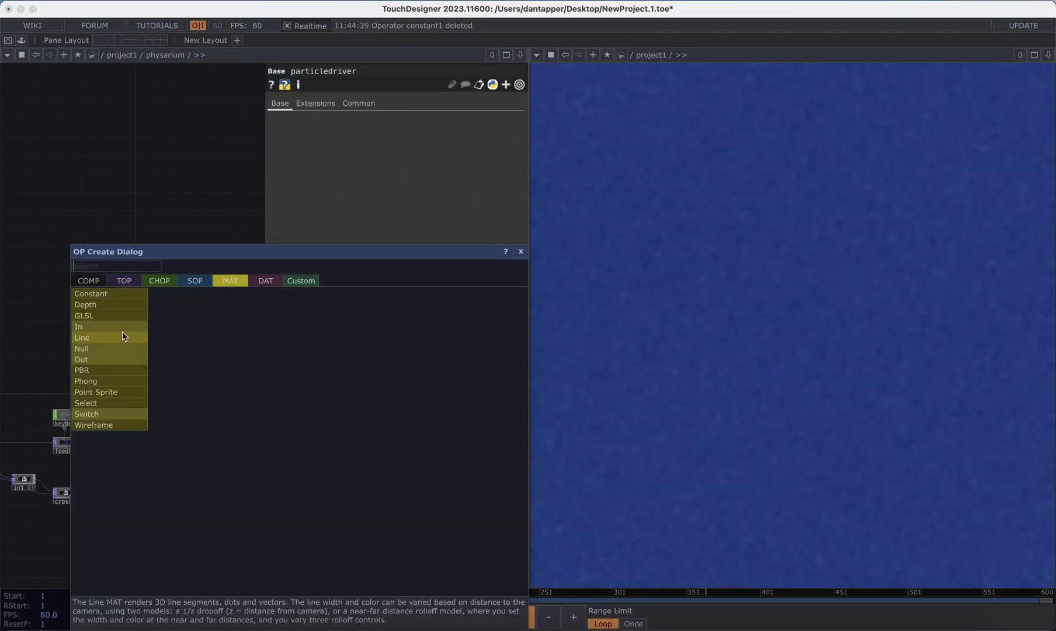
left_click(106, 394)
left_click(304, 477)
mouse_move(338, 494)
left_mouse_down()
mouse_move(290, 503)
mouse_move(302, 537)
left_mouse_up()
left_click(299, 509)
mouse_move(447, 216)
left_mouse_down()
mouse_move(484, 217)
mouse_move(473, 216)
left_mouse_up()
mouse_move(405, 559)
left_mouse_down()
mouse_move(233, 514)
mouse_move(260, 509)
left_mouse_up()
scroll(260, 509, "up", 5)
Back in the main network, raise the Cyanotype threshold to about 0.83.
left_click(260, 509)
scroll(260, 510, "down", 3)
scroll(259, 510, "down", 2)
scroll(312, 505, "up", 3)
scroll(283, 455, "up", 2)
left_click(318, 454)
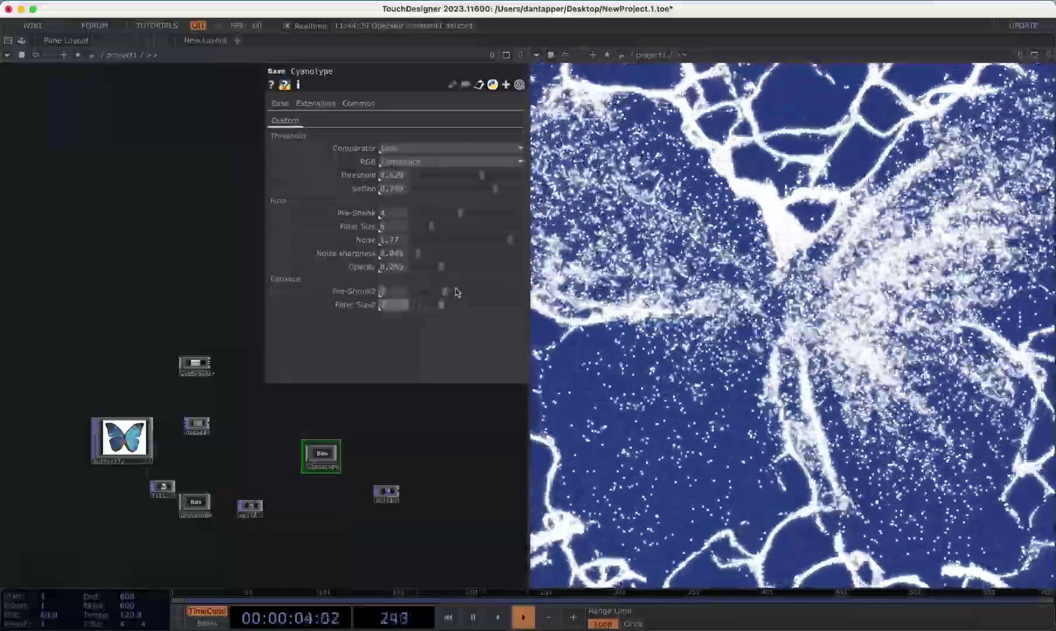
left_click_drag(482, 176, 520, 180)
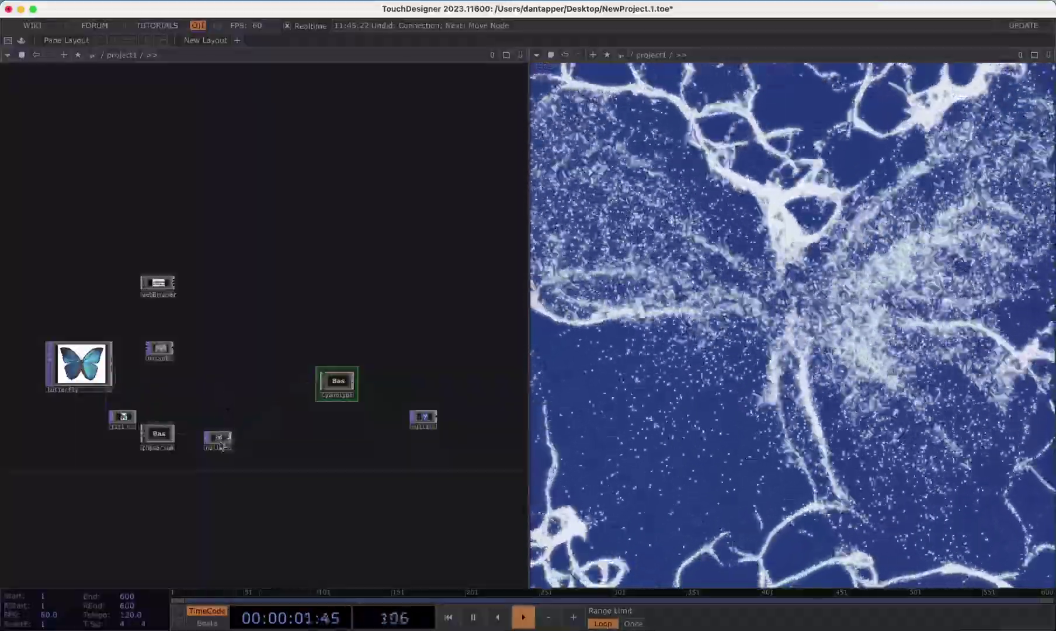
scroll(219, 441, "up", 3)
scroll(218, 442, "up", 3)
scroll(218, 441, "up", 3)
scroll(218, 441, "up", 2)
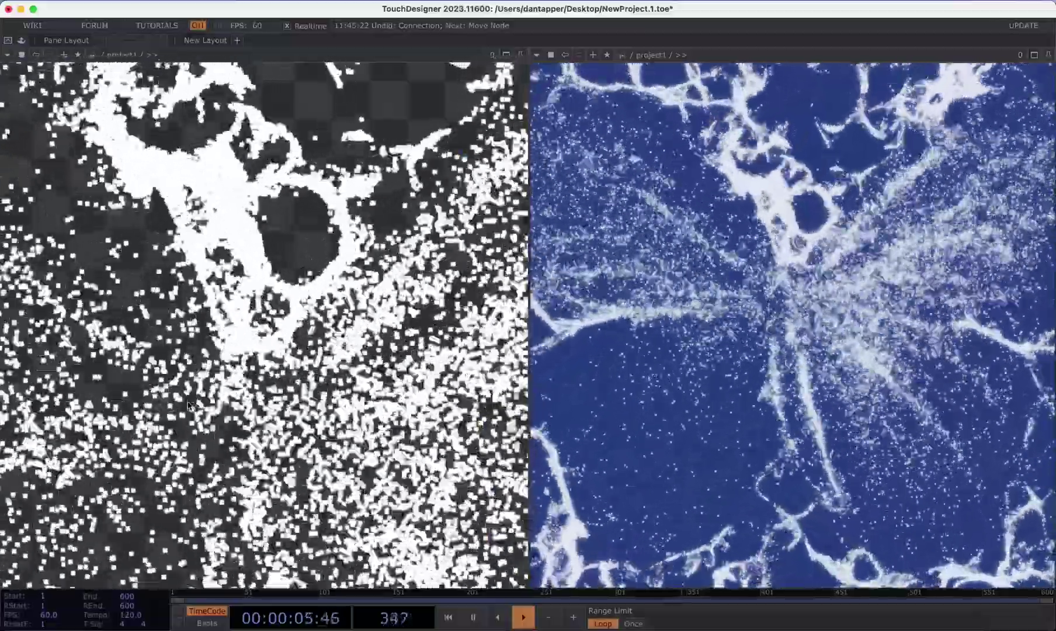
scroll(189, 405, "down", 3)
scroll(198, 330, "down", 3)
scroll(391, 373, "down", 2)
scroll(372, 373, "down", 2)
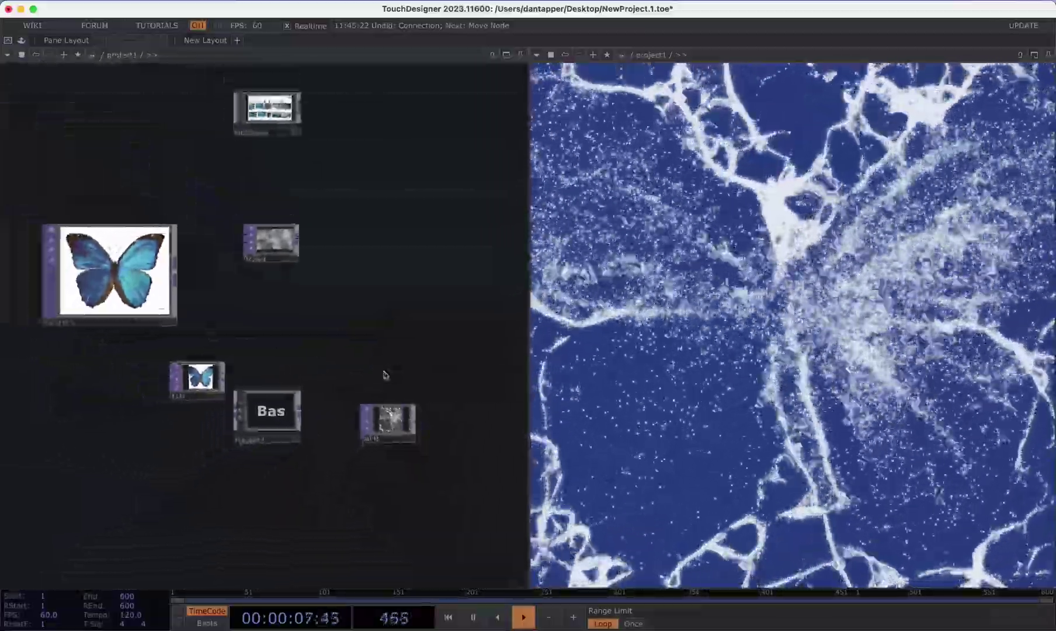
scroll(219, 244, "up", 2)
scroll(220, 244, "up", 5)
scroll(149, 314, "up", 3)
scroll(152, 328, "up", 3)
scroll(153, 328, "down", 5)
scroll(153, 328, "down", 3)
scroll(368, 444, "right", 5)
scroll(219, 306, "down", 4)
scroll(220, 306, "right", 2)
Insert a noise2 TOP after null2, multiplying its RGB with the incoming image.
right_click(434, 410)
left_click(438, 409)
left_click(402, 307)
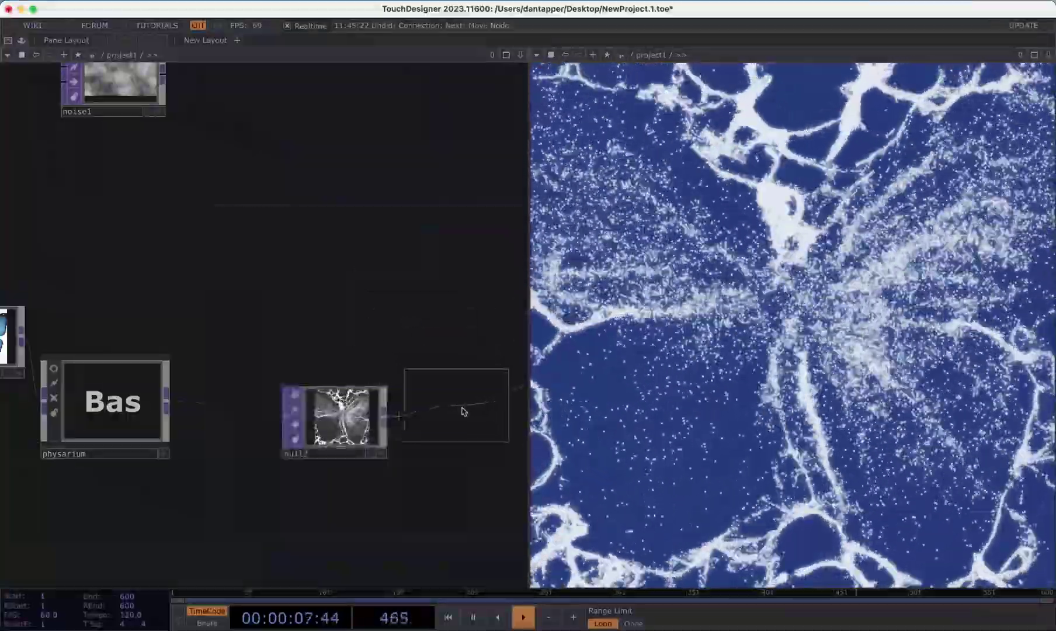
left_click(466, 406)
scroll(448, 311, "right", 3)
key("p")
left_click(355, 103)
left_click(388, 120)
left_click(386, 166)
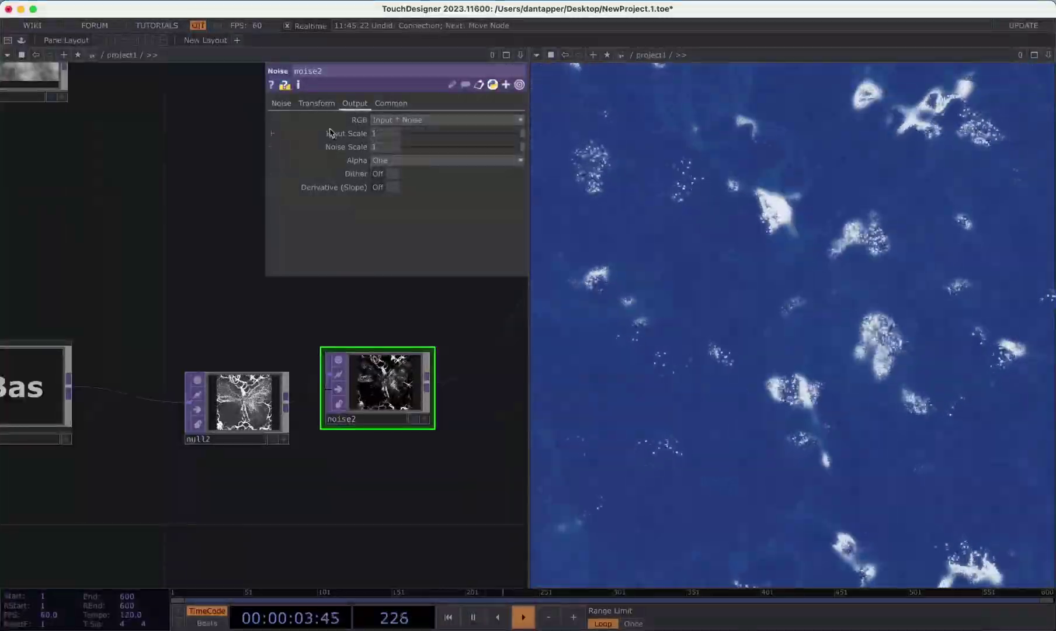
left_click(282, 103)
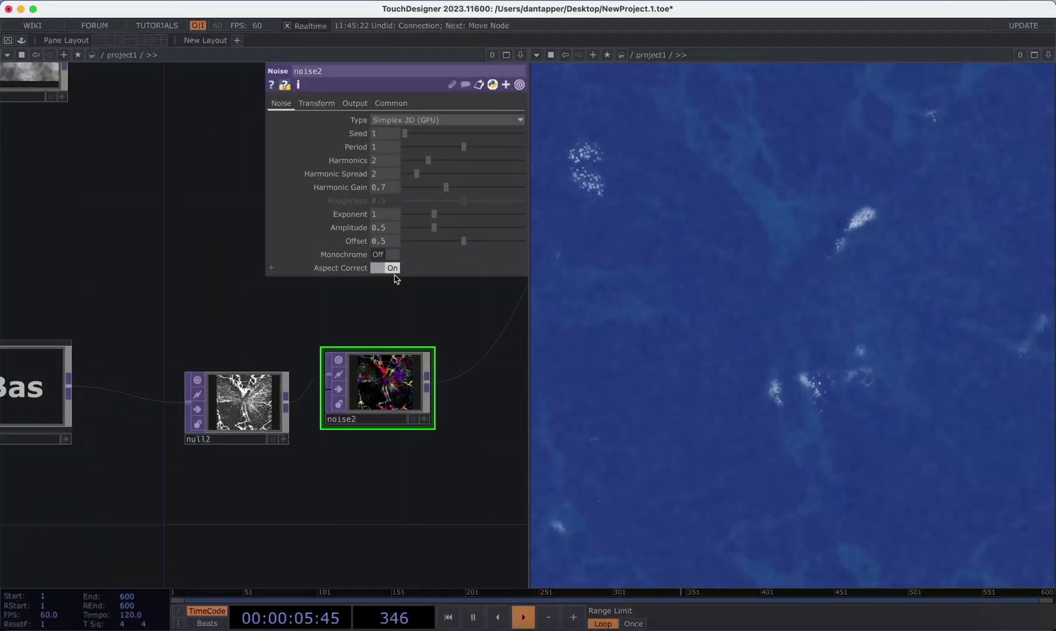
scroll(384, 381, "up", 5)
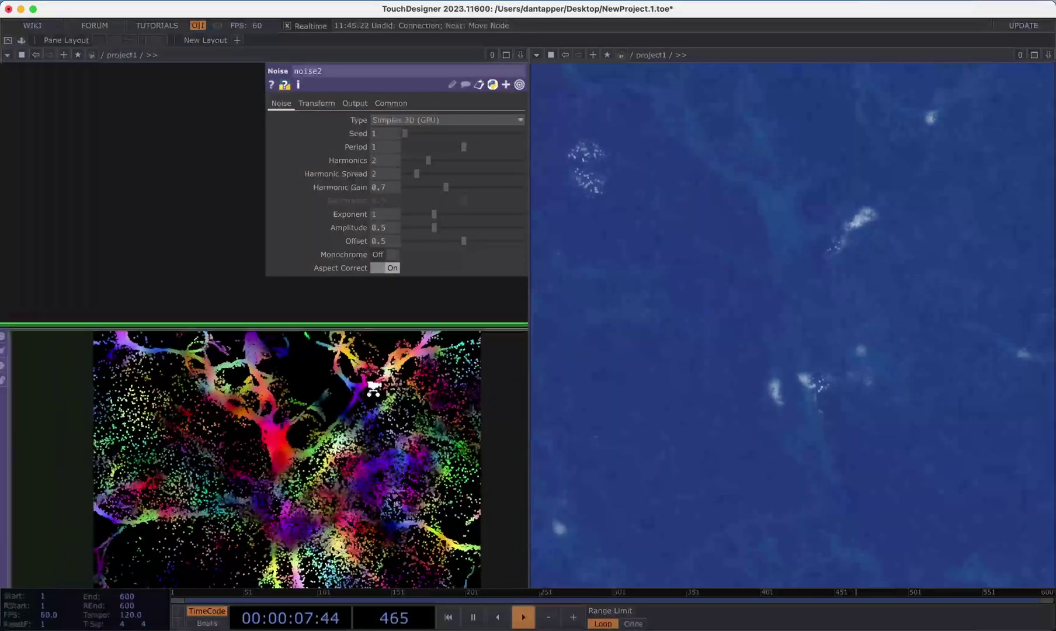
scroll(363, 378, "down", 5)
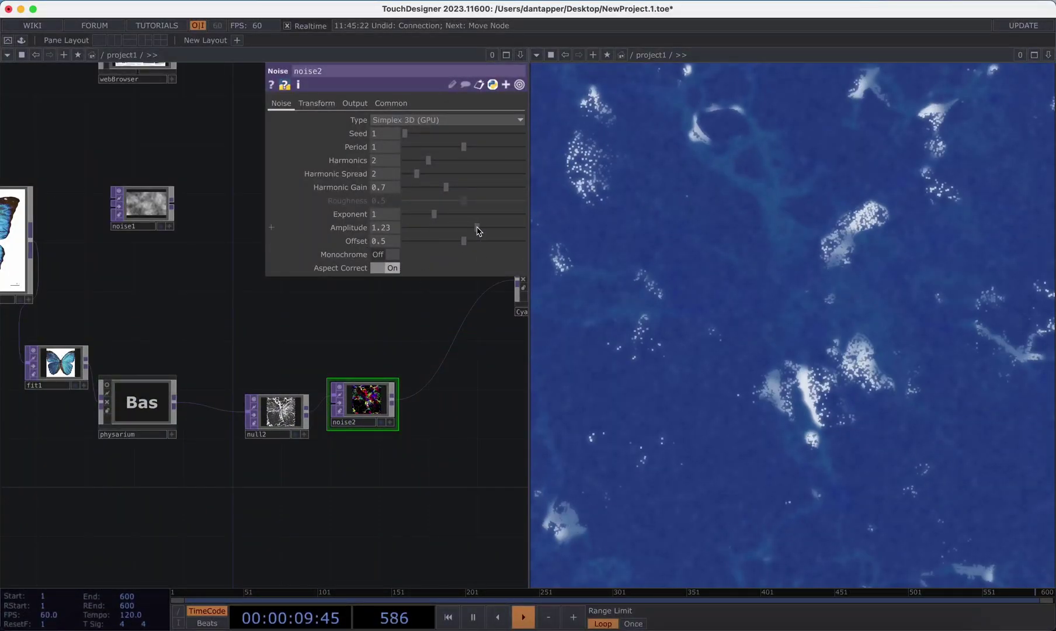
Set noise2 amplitude 1.83, exponent 0.4 and period 1.78.
left_click_drag(436, 230, 511, 229)
mouse_move(440, 218)
left_mouse_down()
mouse_move(414, 246)
mouse_move(466, 240)
left_mouse_up()
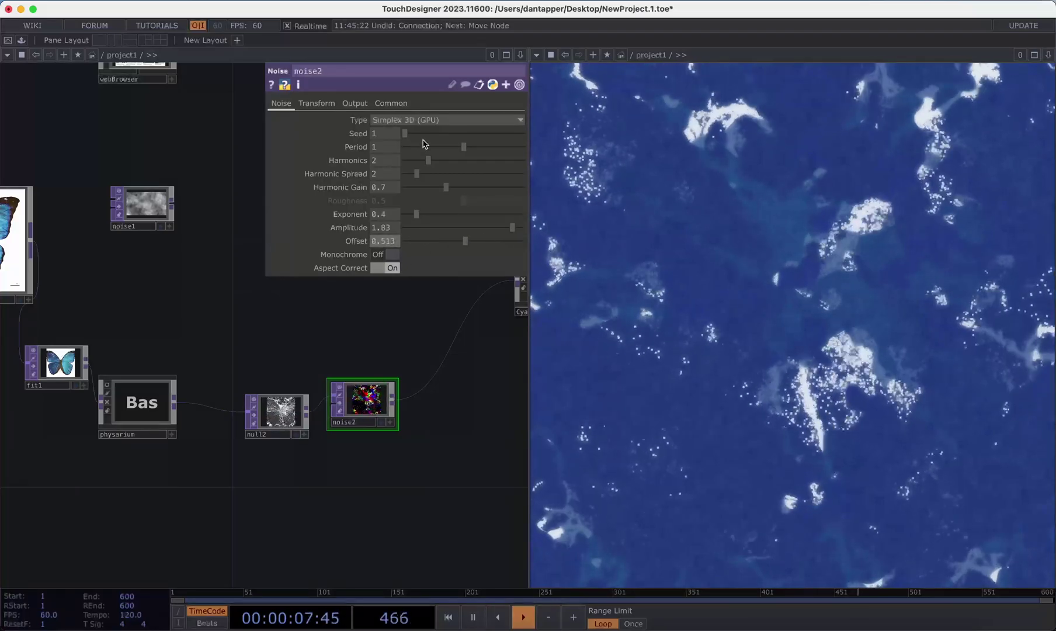
mouse_move(463, 146)
left_mouse_down()
mouse_move(552, 152)
mouse_move(510, 147)
left_mouse_up()
left_click_drag(388, 339, 355, 326)
scroll(355, 326, "up", 3)
Drop Cyanotype threshold to 0.475, raise noise2 exponent to 3.46, and wire noise2 into Cyanotype.
left_click(456, 351)
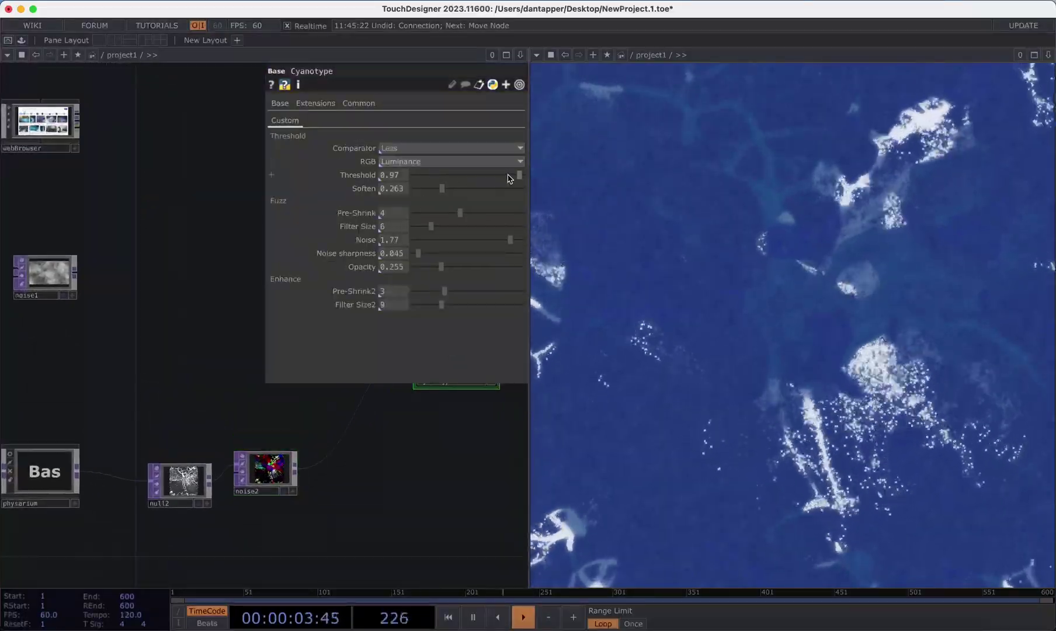
left_click_drag(464, 179, 431, 189)
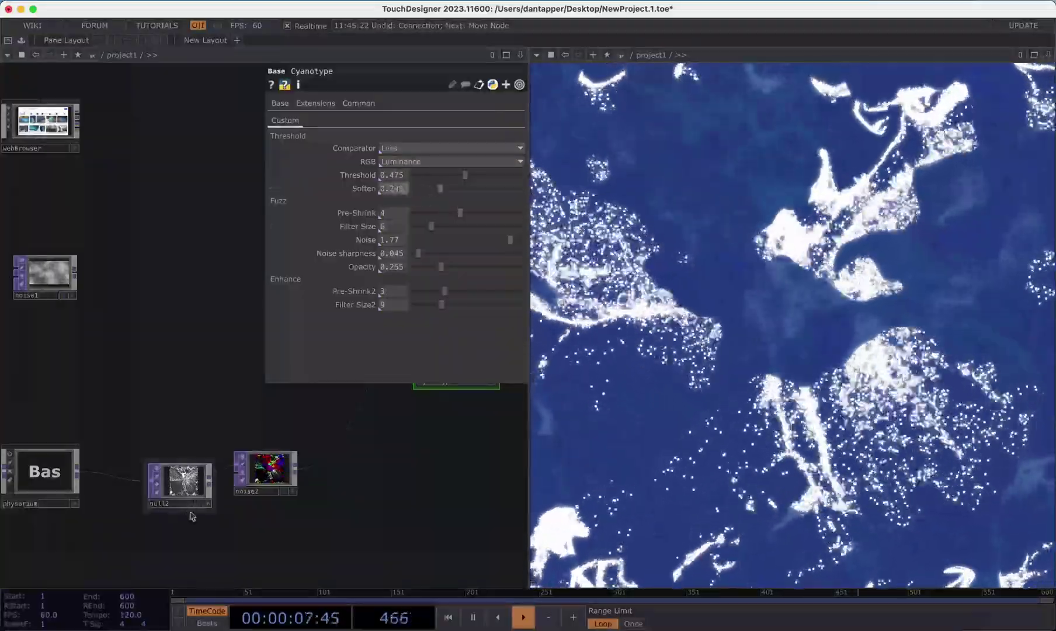
left_click(265, 469)
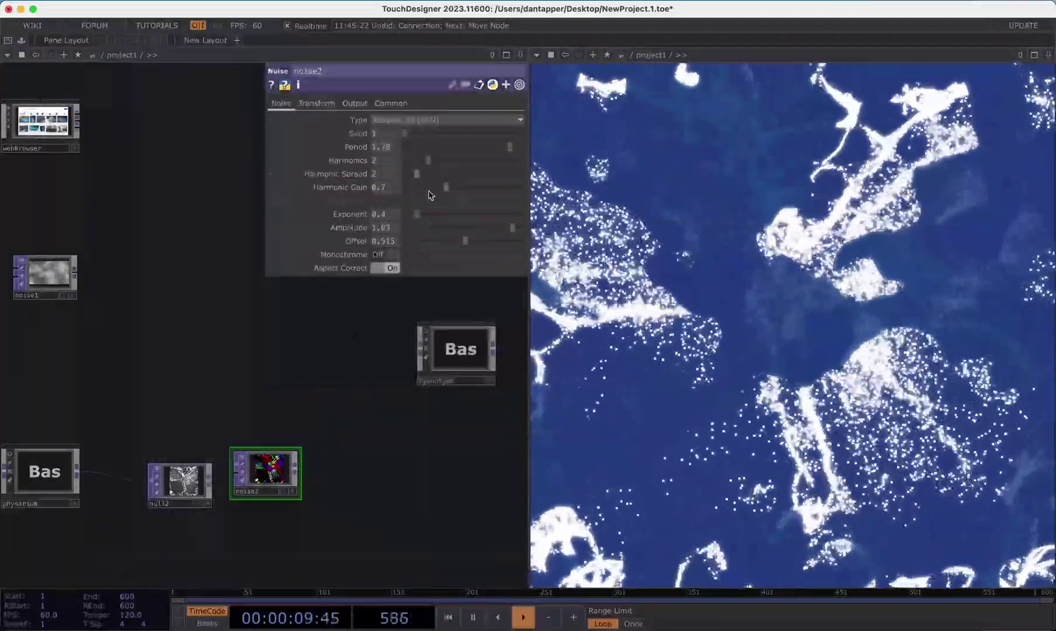
mouse_move(417, 214)
left_mouse_down()
mouse_move(553, 221)
mouse_move(507, 216)
left_mouse_up()
left_click_drag(418, 349, 326, 460)
Insert a Blur TOP between noise2 and Cyanotype with a reduced filter size.
right_click(326, 459)
left_click(354, 446)
left_click(148, 364)
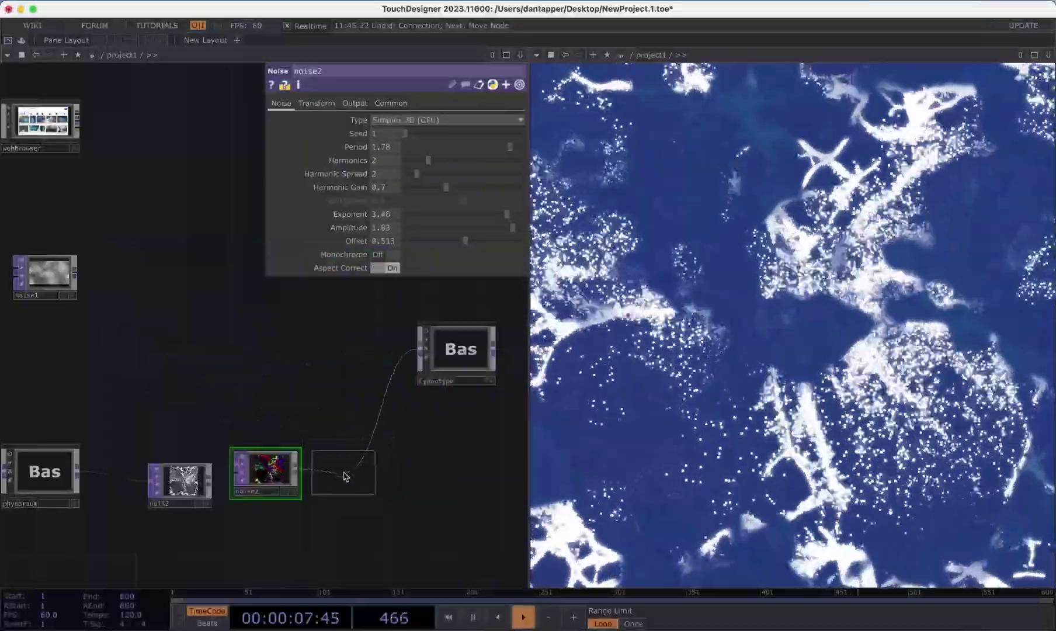
left_click(343, 473)
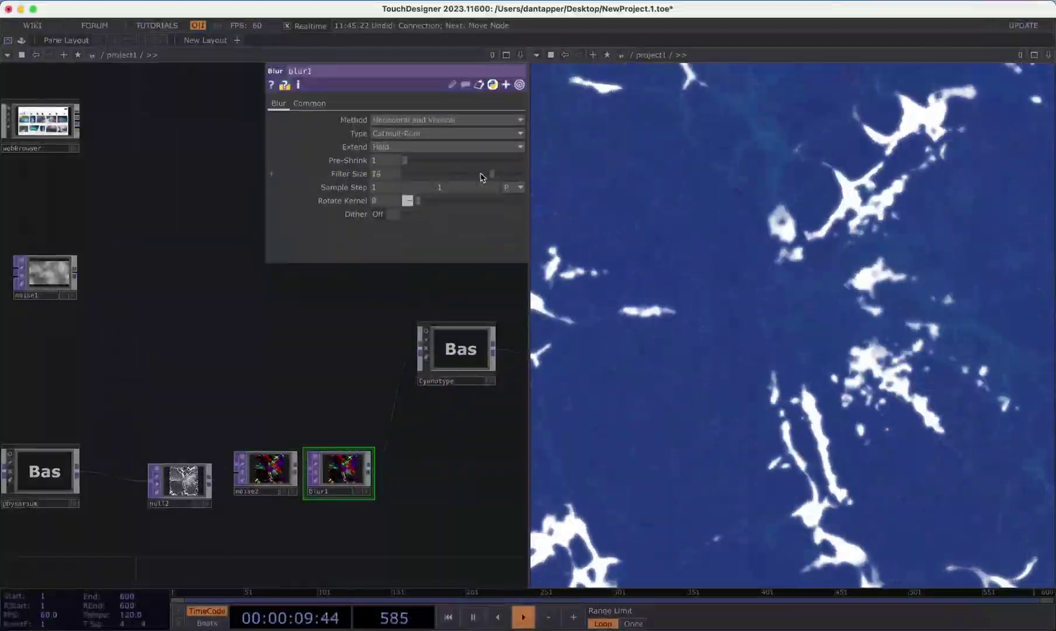
left_click_drag(441, 182, 418, 183)
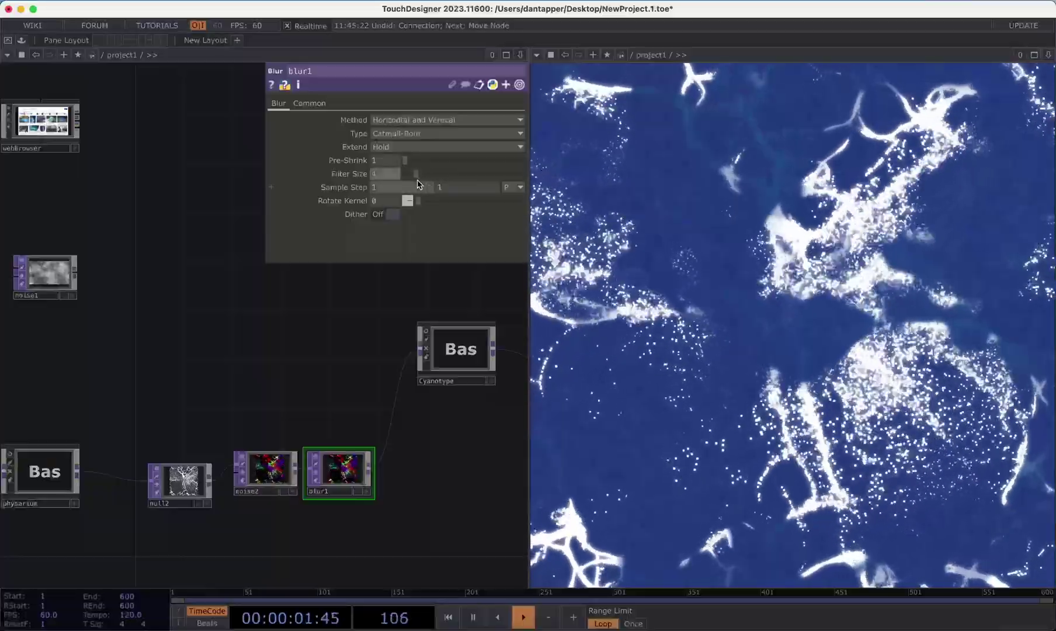
scroll(434, 317, "down", 3)
Set the Cyanotype comparator to Greater.
left_click_drag(438, 322, 366, 322)
left_click(366, 344)
left_click(412, 149)
left_click(416, 173)
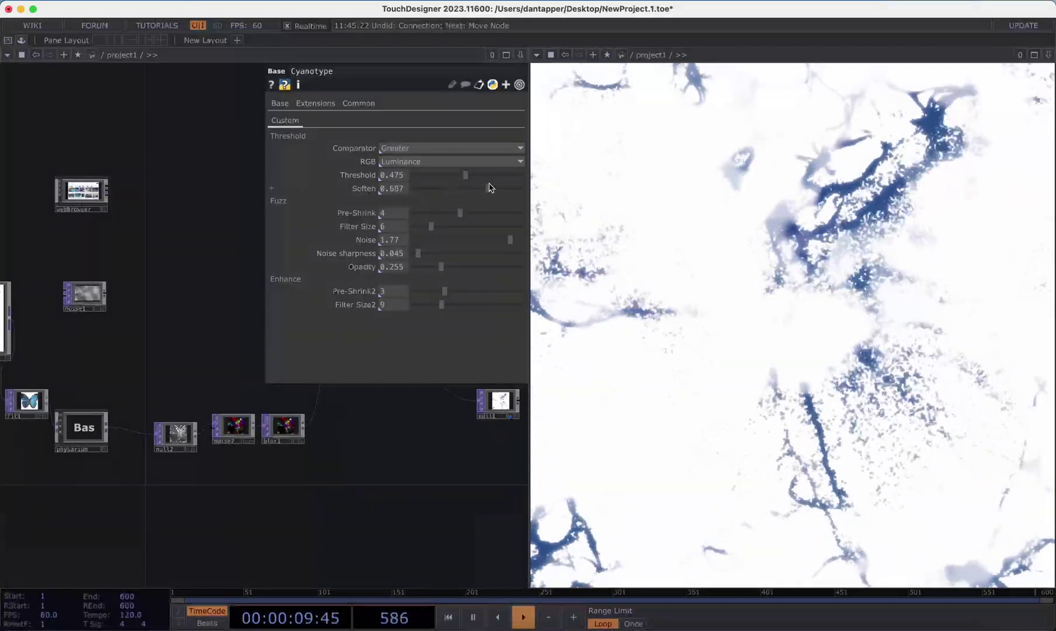
Switch the Cyanotype comparator back to Less with threshold 0.441.
left_click_drag(465, 176, 448, 175)
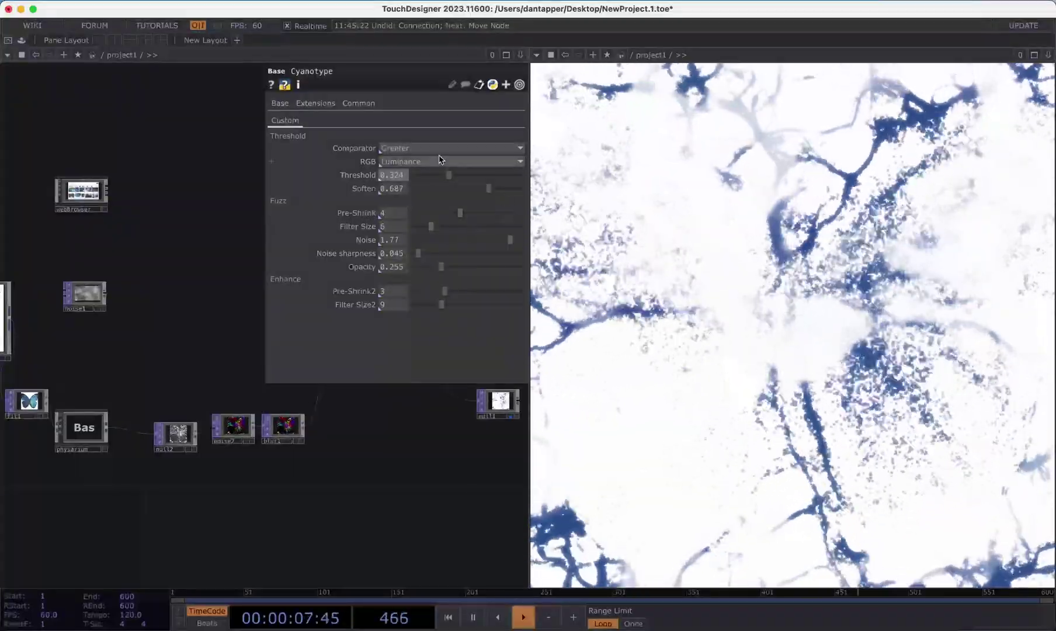
left_click(434, 149)
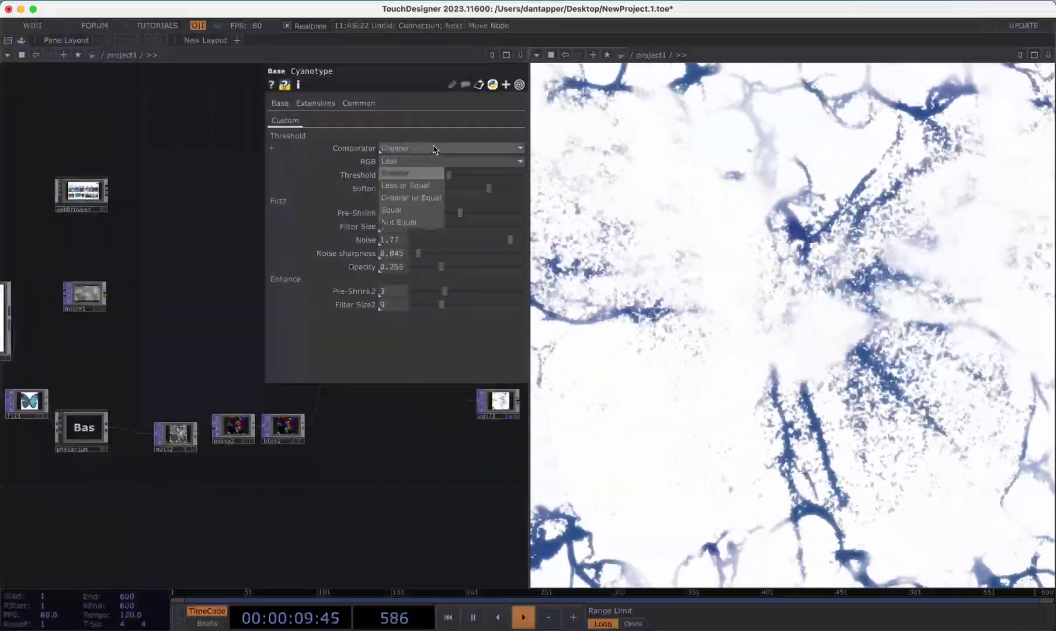
left_click(418, 161)
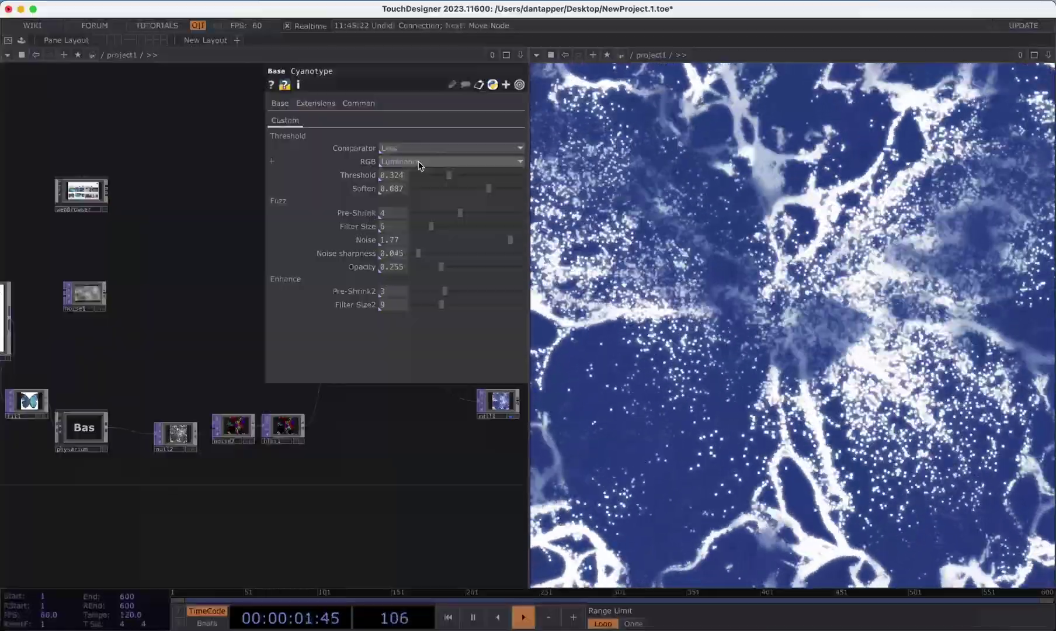
mouse_move(449, 176)
left_mouse_down()
mouse_move(486, 176)
mouse_move(462, 178)
mouse_move(488, 192)
left_mouse_up()
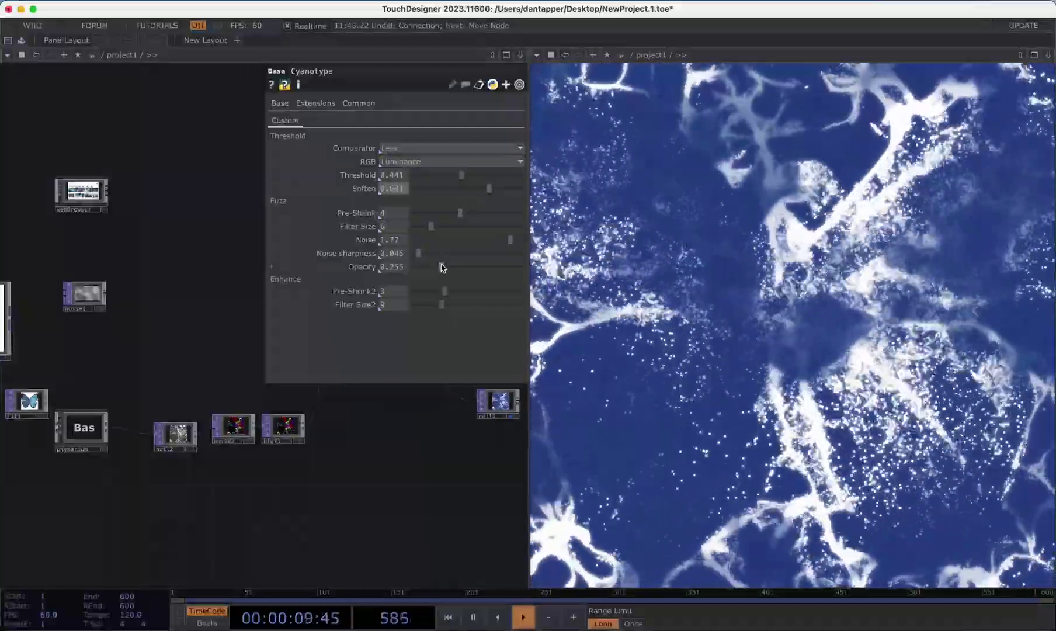
Set Cyanotype Noise 0.92, Noise sharpness 0.347, Filter Size2 12, and Opacity 0.323.
mouse_move(440, 267)
left_mouse_down()
mouse_move(479, 267)
mouse_move(435, 268)
left_mouse_up()
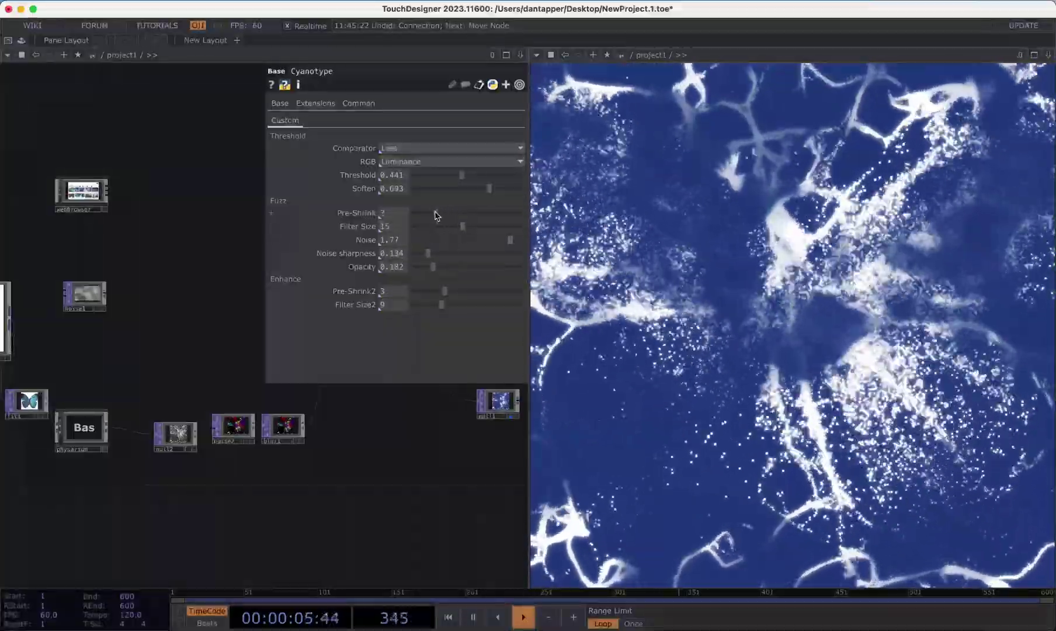
left_click_drag(508, 240, 464, 244)
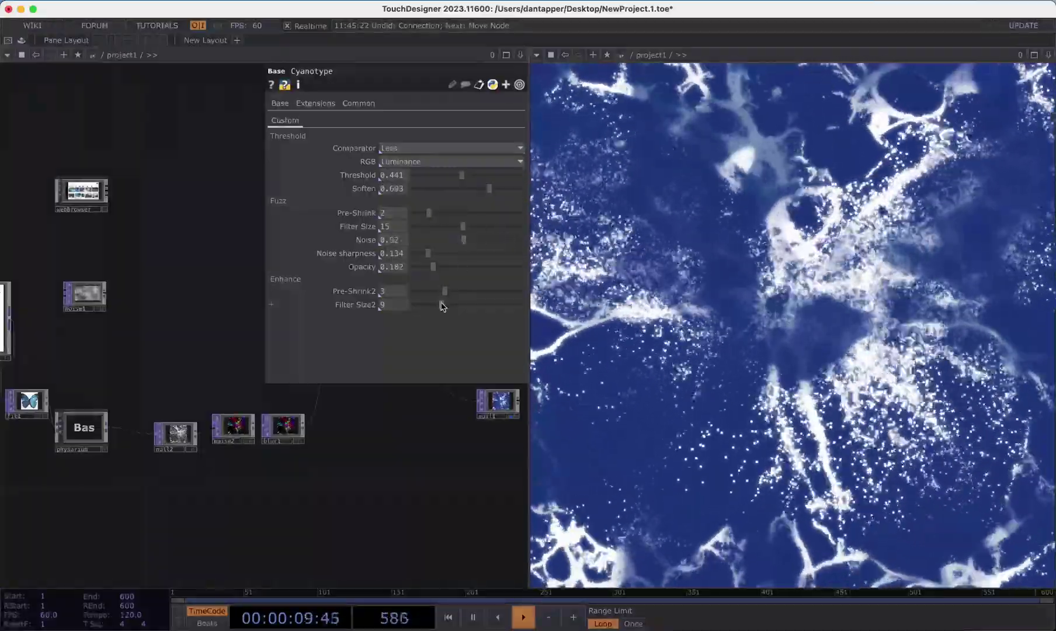
left_click_drag(524, 305, 456, 311)
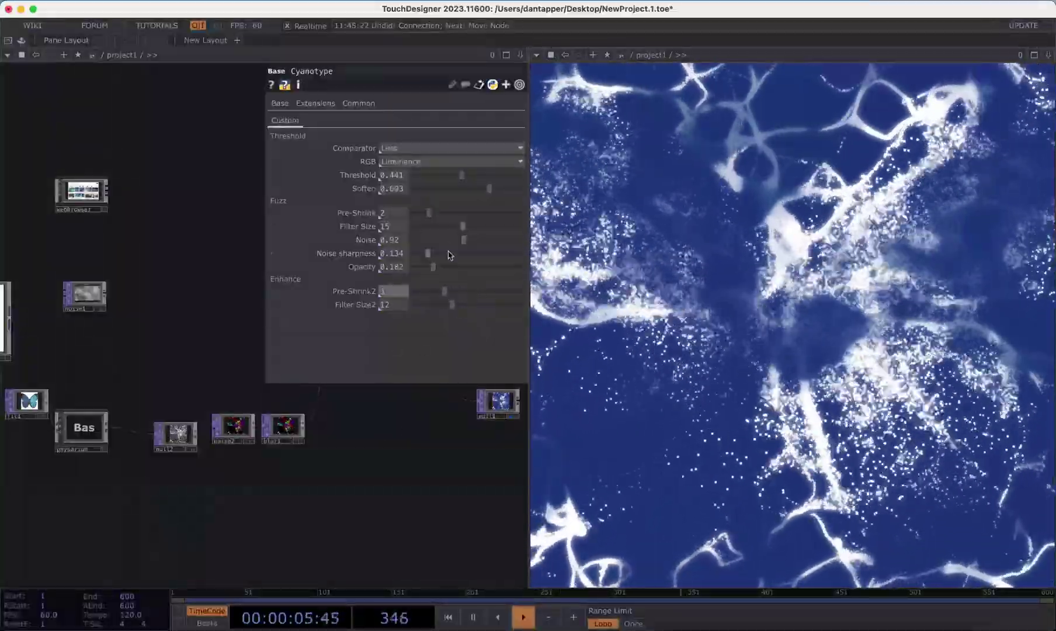
left_click_drag(434, 271, 477, 273)
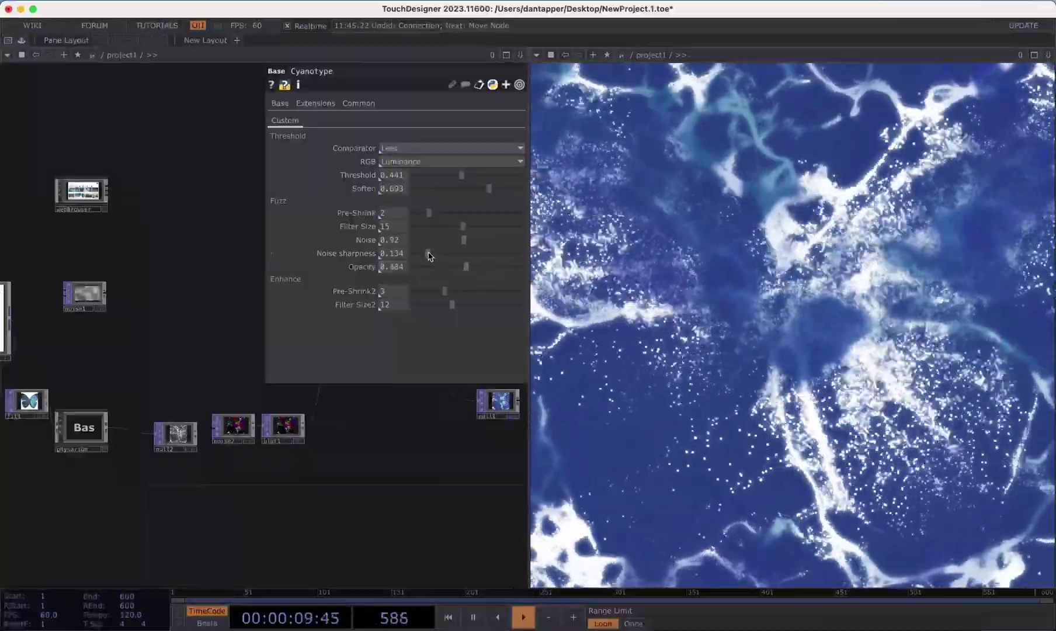
left_click_drag(440, 260, 445, 258)
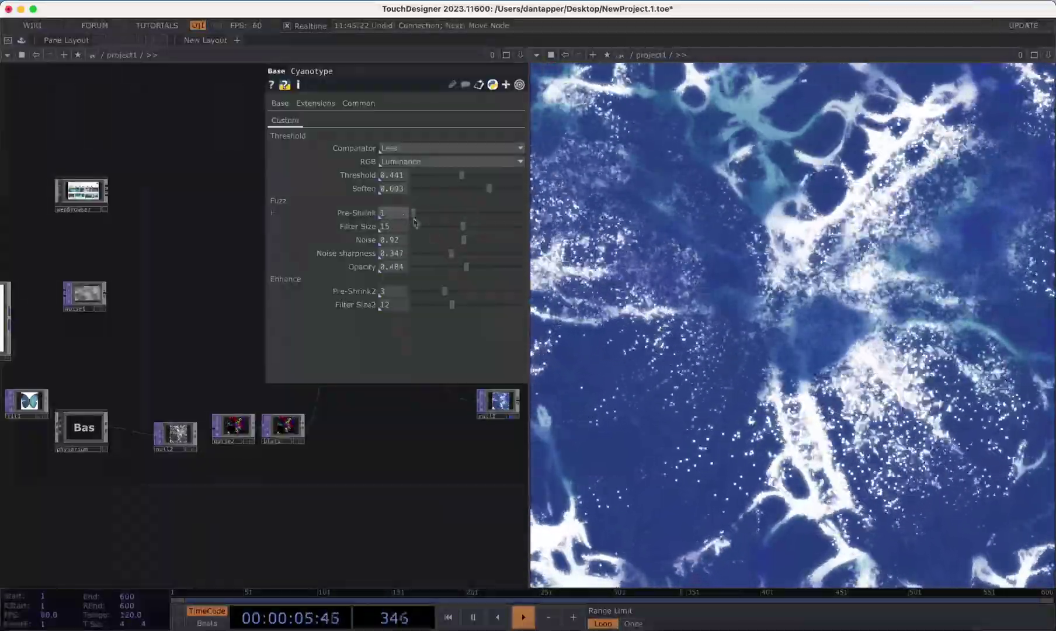
mouse_move(467, 267)
left_mouse_down()
mouse_move(413, 265)
mouse_move(436, 269)
left_mouse_up()
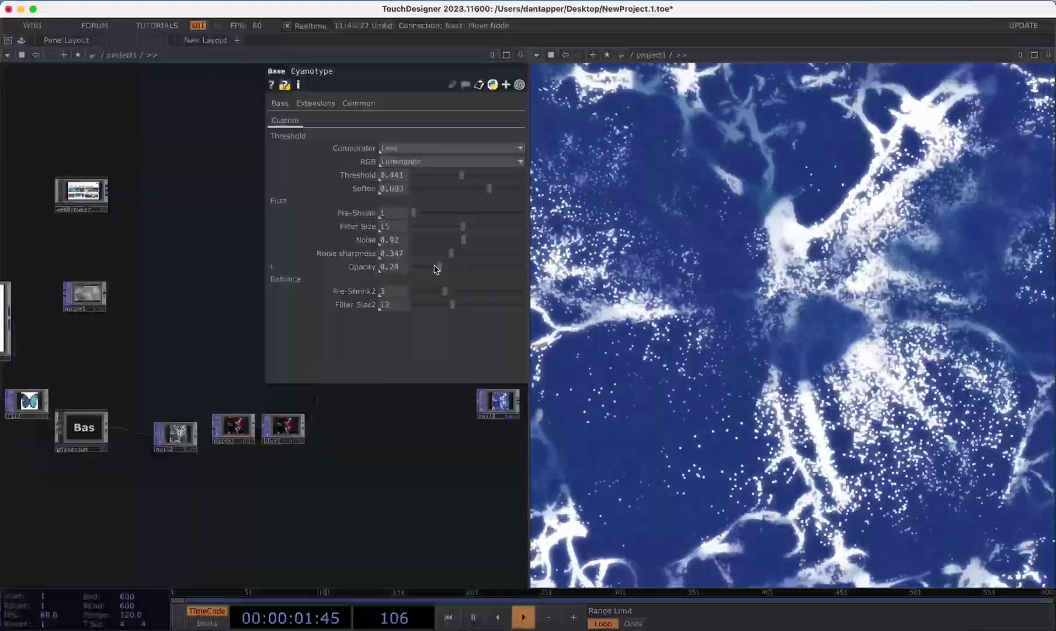
scroll(281, 504, "down", 2)
scroll(302, 509, "down", 3)
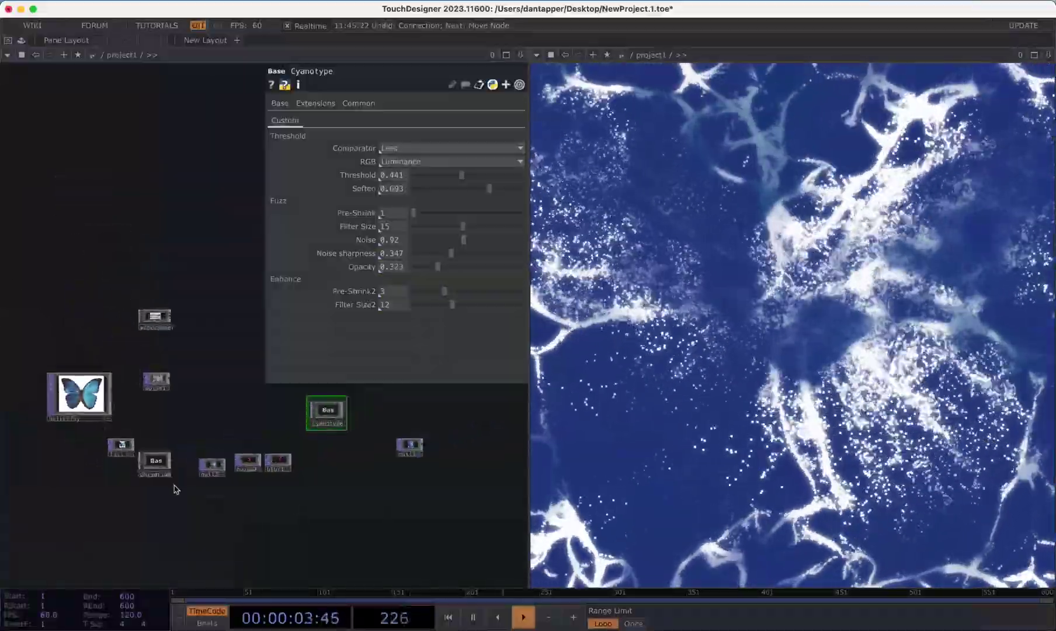
Enter physarium and adjust cross1's Cross blend.
double_click(160, 464)
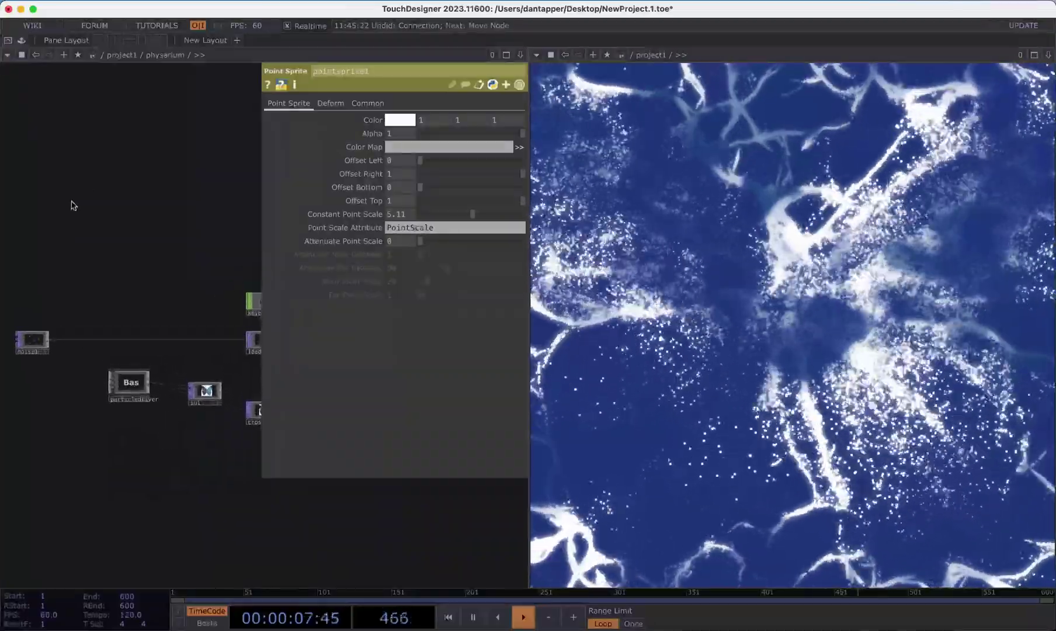
scroll(144, 382, "right", 3)
left_click(205, 409)
left_click_drag(414, 119, 520, 124)
left_click_drag(414, 130, 383, 136)
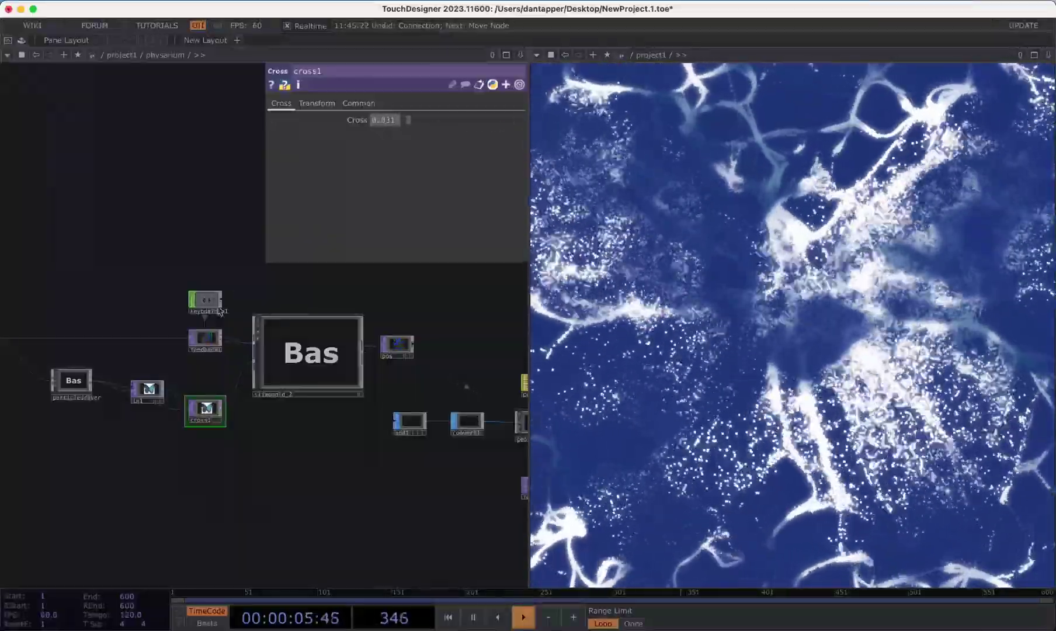
scroll(205, 409, "left", 5)
scroll(371, 463, "left", 5)
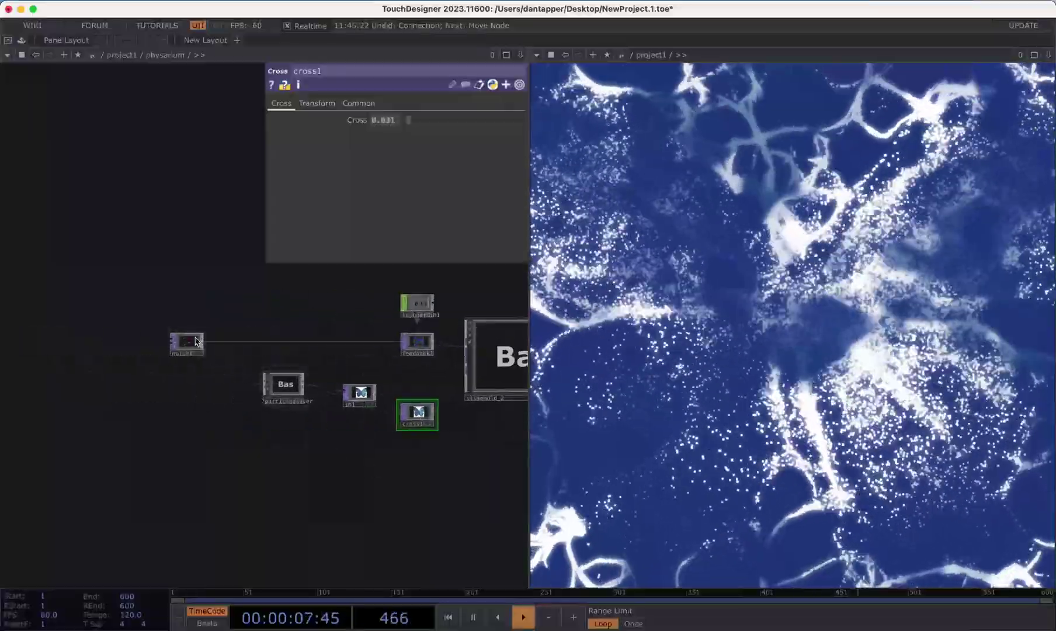
Inspect noise1's transform and main noise settings.
left_click(196, 341)
left_click(316, 103)
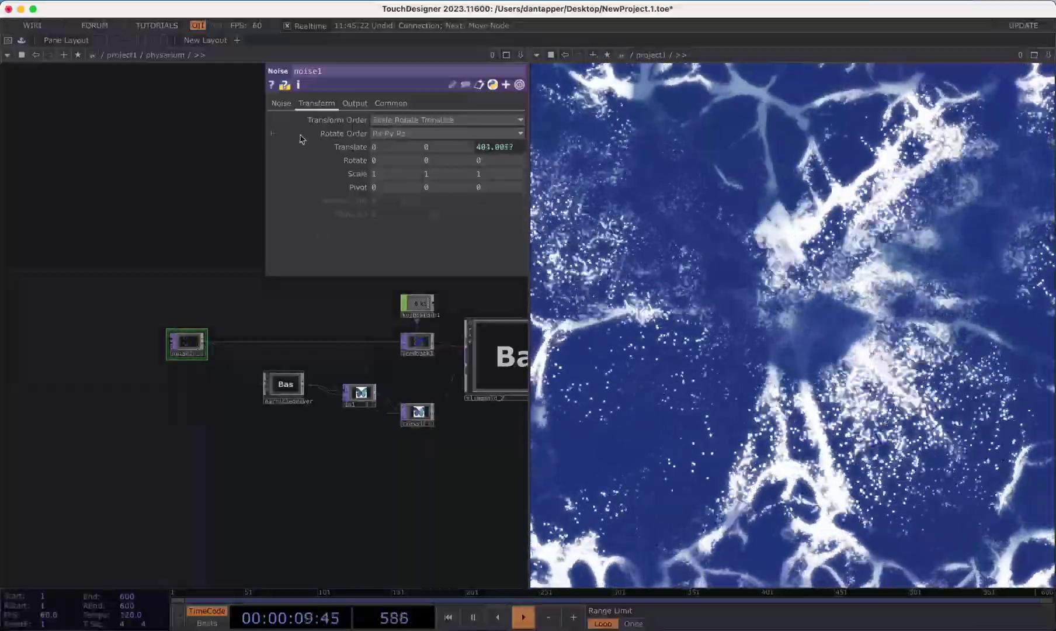
left_click(284, 104)
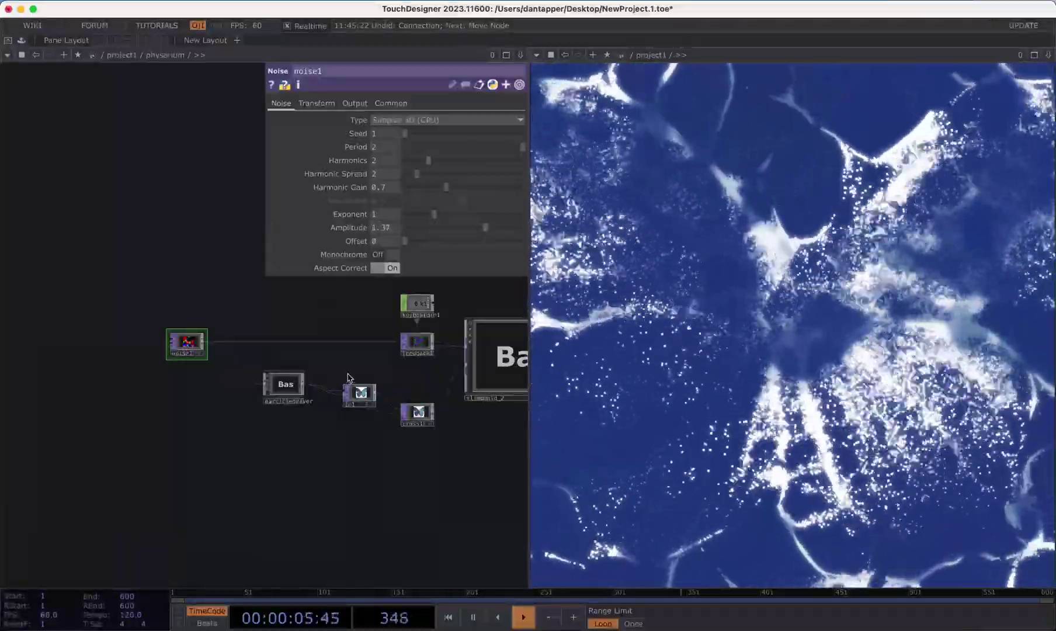
left_click_drag(347, 377, 317, 366)
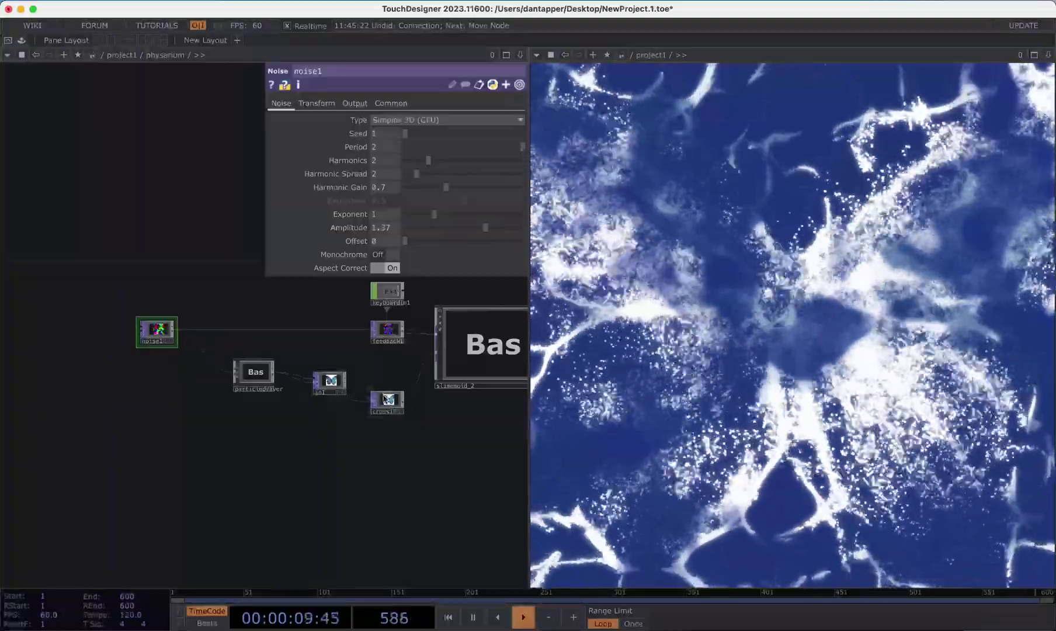
Lower cross1 to about 0.86 and the point-sprite scale to about 3.03.
left_click(387, 399)
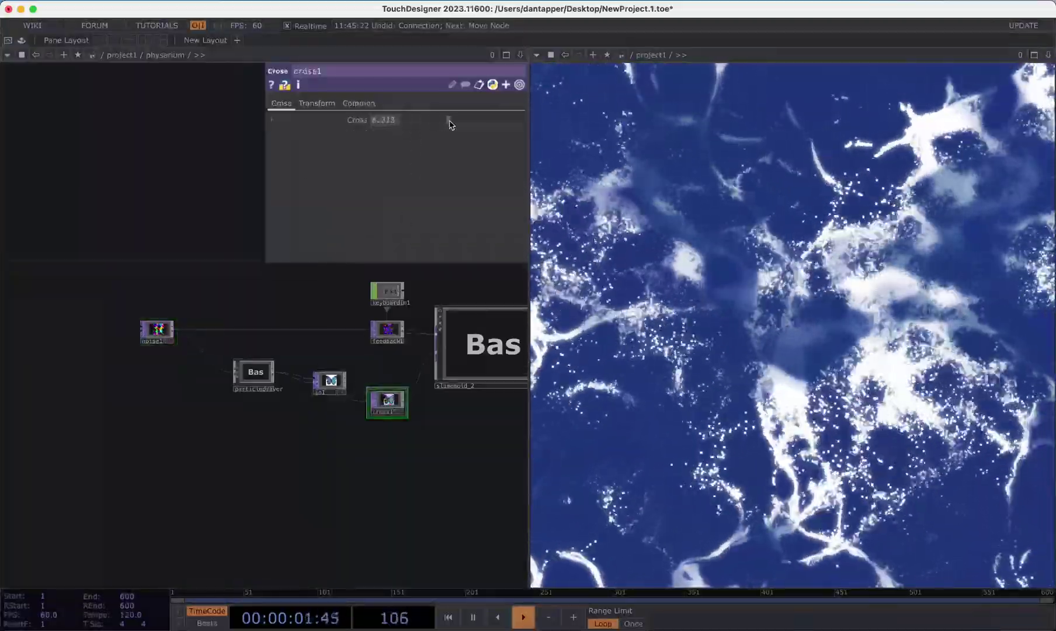
left_click_drag(449, 124, 414, 124)
left_click_drag(438, 456, 236, 448)
left_click(465, 405)
left_click_drag(466, 218, 453, 216)
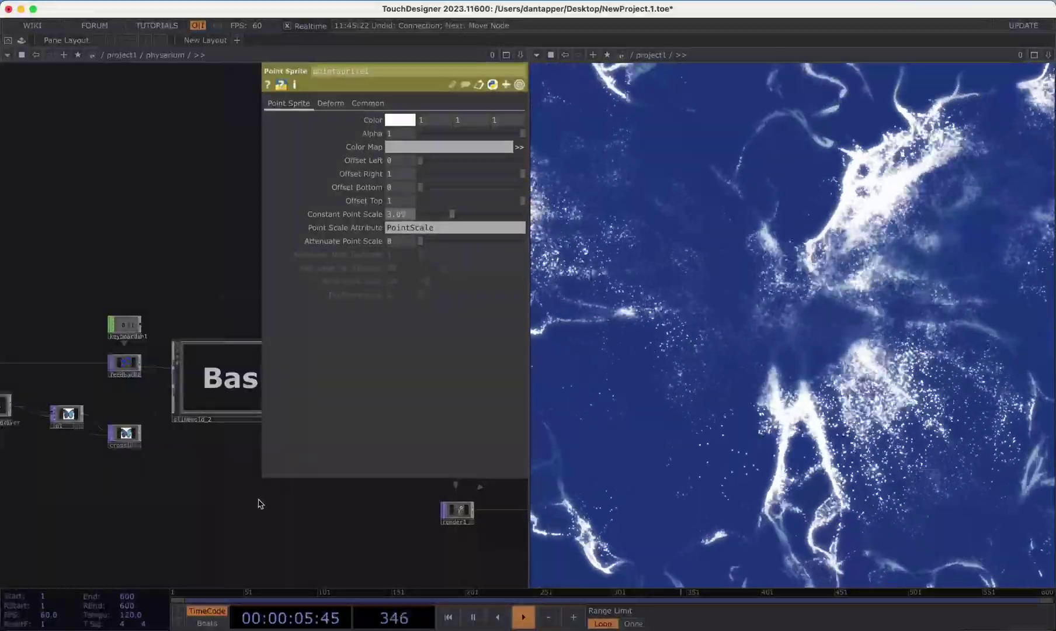
scroll(260, 499, "down", 2)
scroll(259, 499, "down", 2)
Place videodevin1, a Video Device In TOP using the FaceTime HD Camera.
key("Tab")
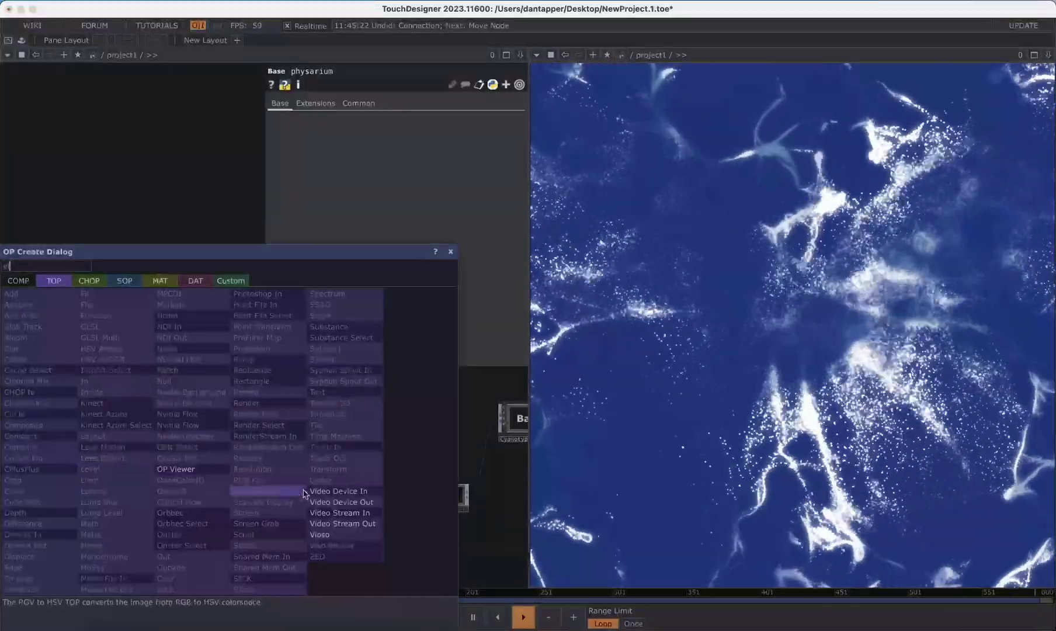
left_click(344, 485)
left_click(110, 468)
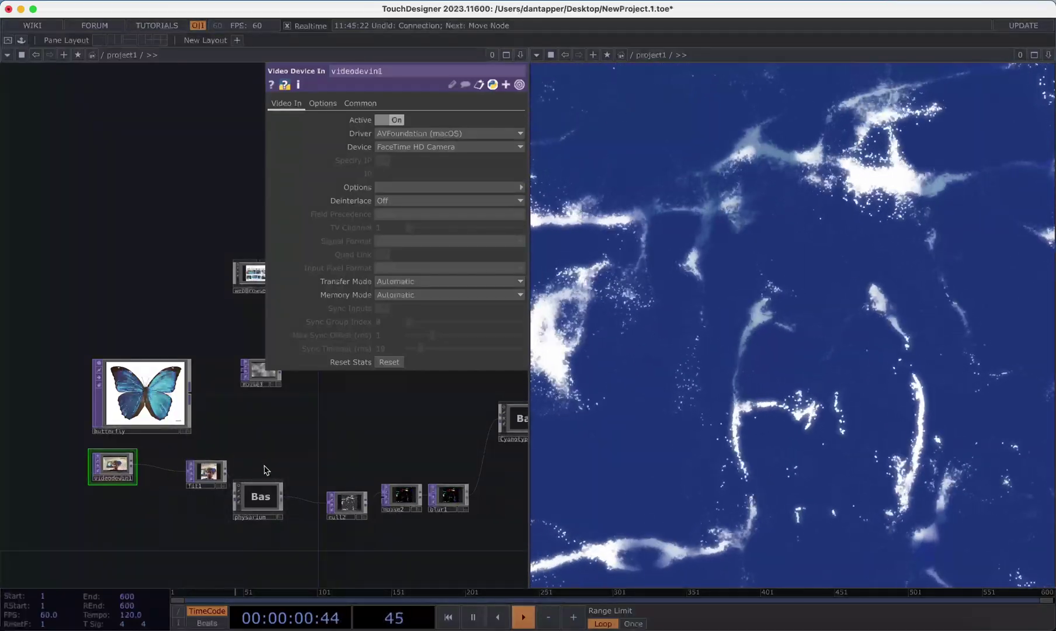
In physarium, adjust slimemold_2's sensor distance, sensor angle, step size and rotation angle.
double_click(248, 495)
scroll(115, 312, "up", 5)
left_click(123, 330)
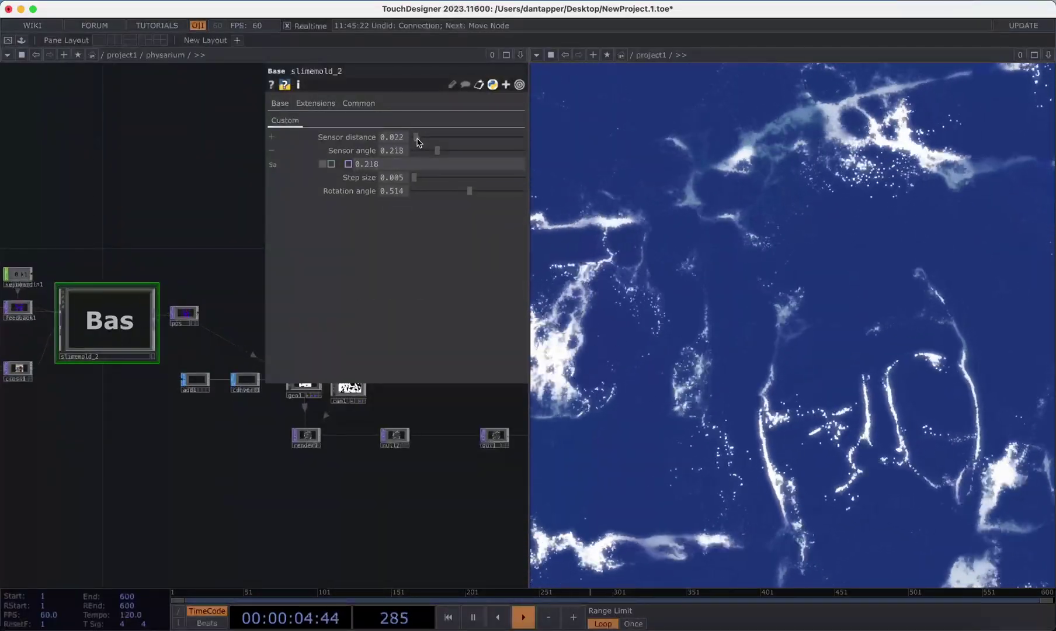
left_click_drag(418, 142, 419, 140)
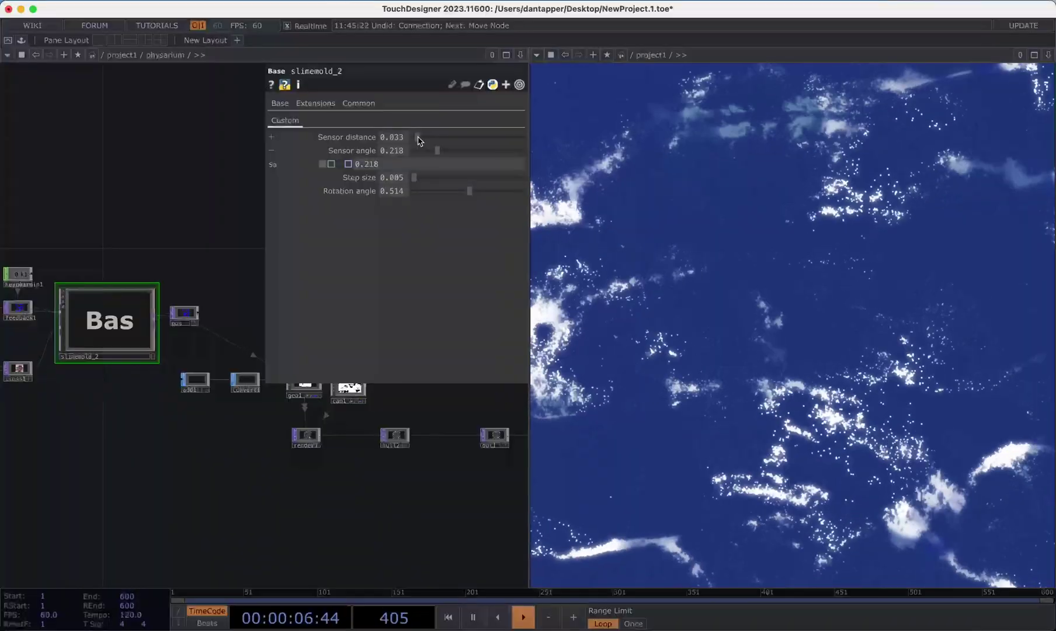
mouse_move(437, 151)
left_mouse_down()
mouse_move(428, 154)
mouse_move(442, 151)
left_mouse_up()
left_click_drag(474, 196, 435, 194)
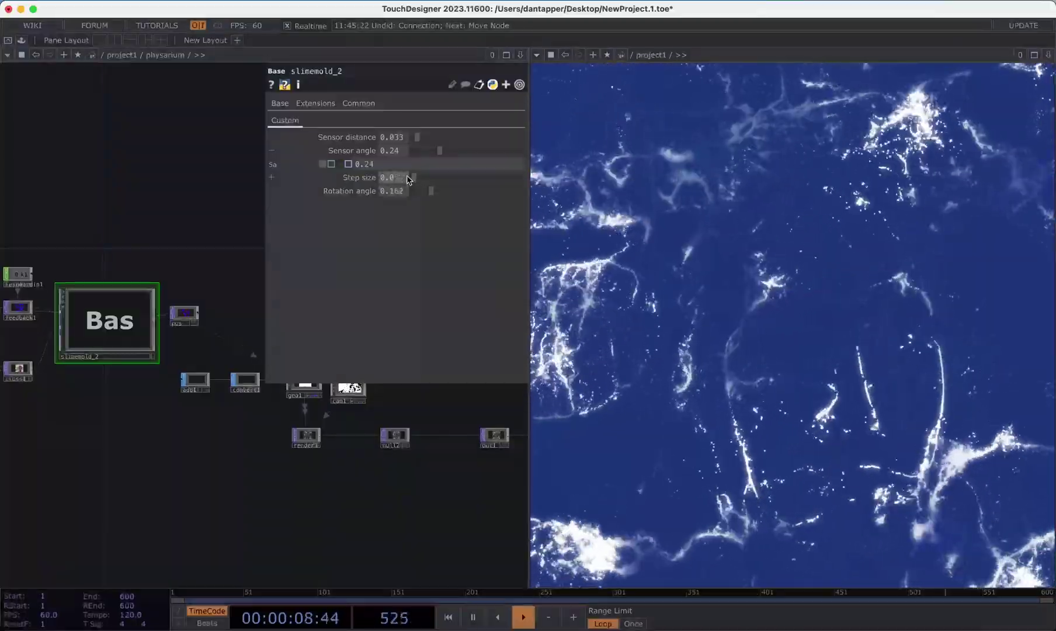
left_click_drag(407, 179, 410, 178)
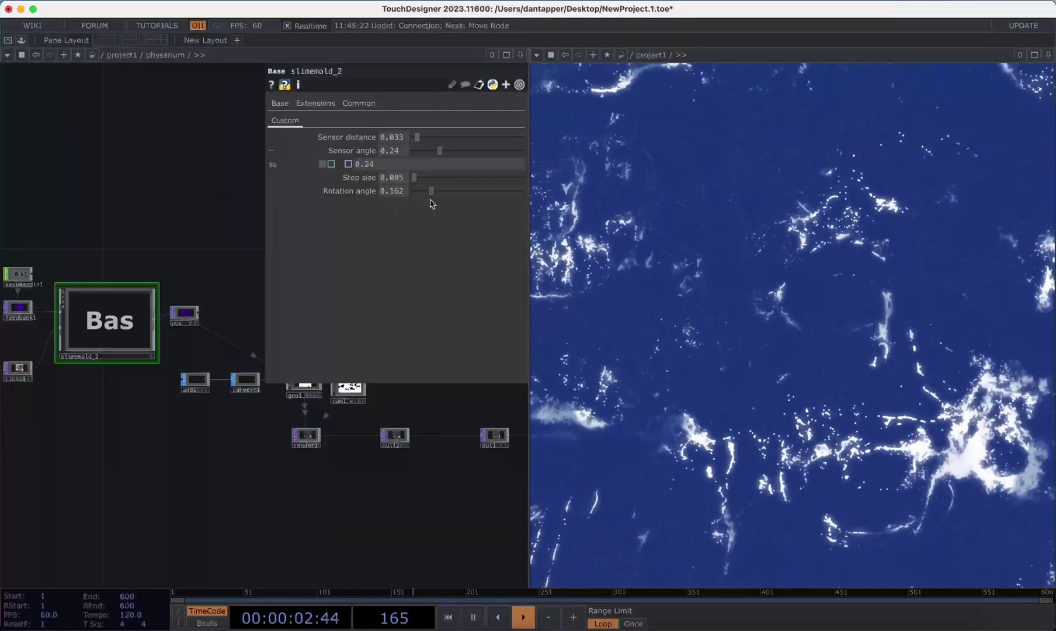
left_click_drag(431, 192, 472, 191)
Lower cross1's Cross blend to about 0.59.
left_click_drag(78, 406, 165, 413)
left_click(108, 369)
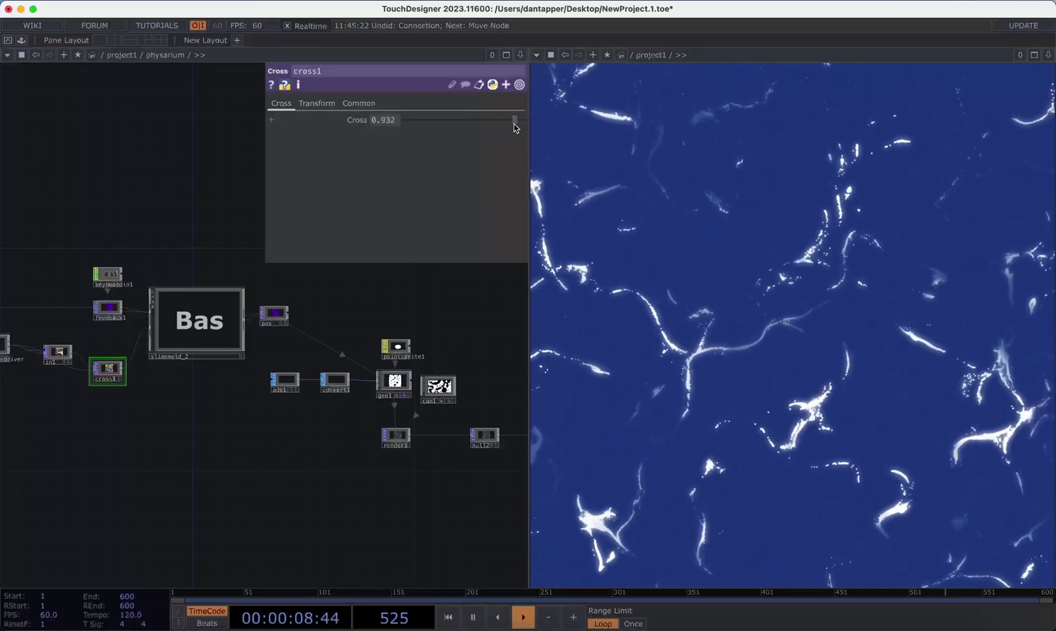
mouse_move(516, 119)
left_mouse_down()
mouse_move(437, 120)
mouse_move(410, 136)
mouse_move(495, 132)
left_mouse_up()
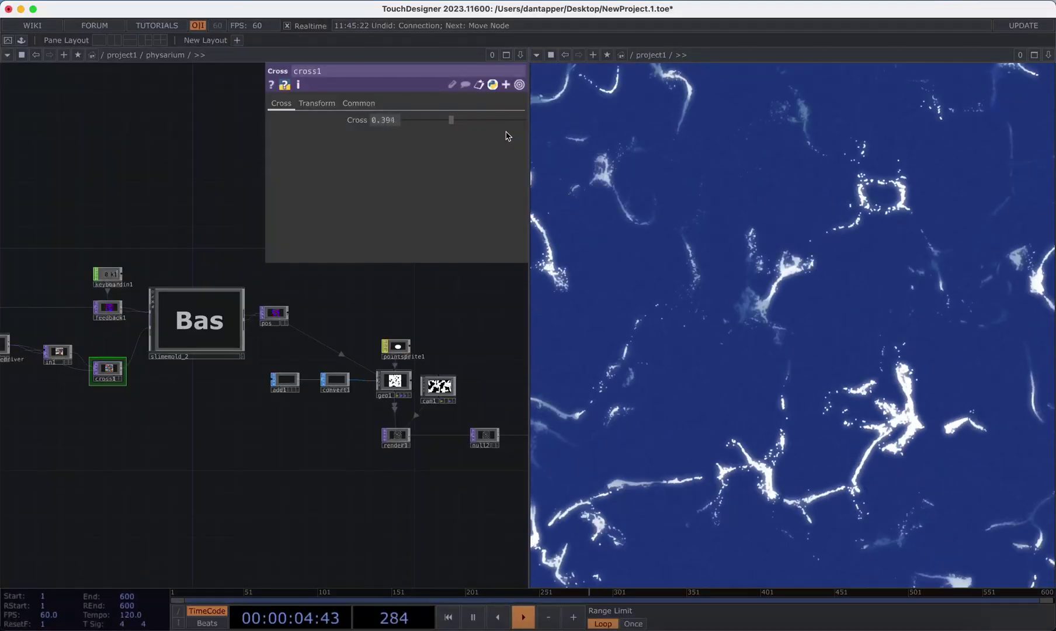
mouse_move(496, 120)
left_mouse_down()
mouse_move(421, 120)
mouse_move(534, 132)
mouse_move(463, 140)
left_mouse_up()
scroll(406, 382, "down", 5)
scroll(406, 383, "down", 5)
scroll(406, 378, "down", 3)
scroll(426, 430, "down", 2)
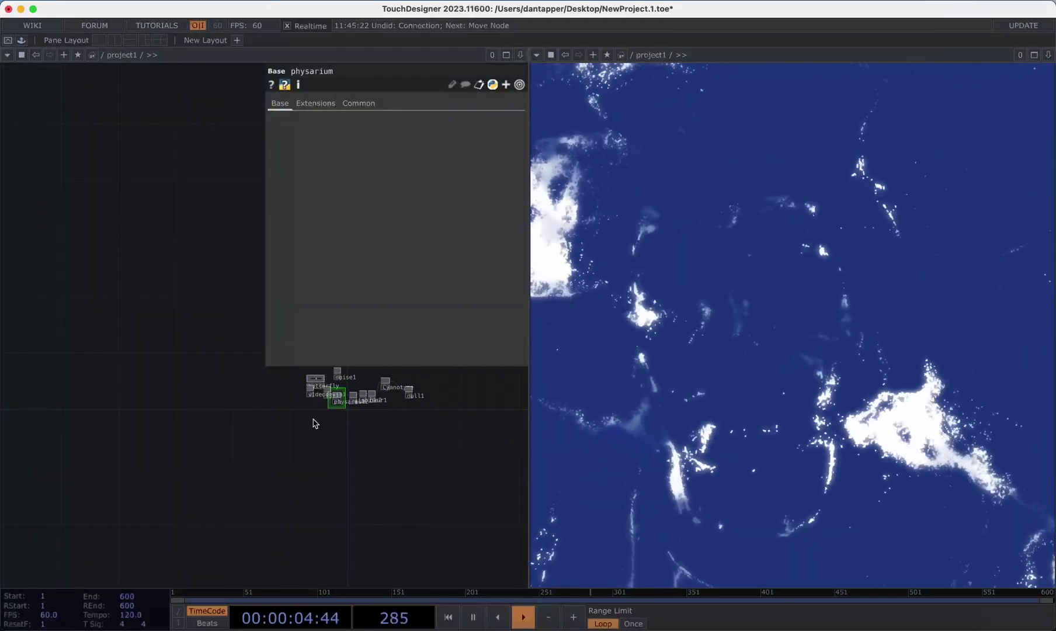
scroll(314, 421, "up", 3)
scroll(324, 398, "up", 3)
Delete the videodevin1 webcam node, keeping the butterfly movie node as the source.
left_click(318, 398)
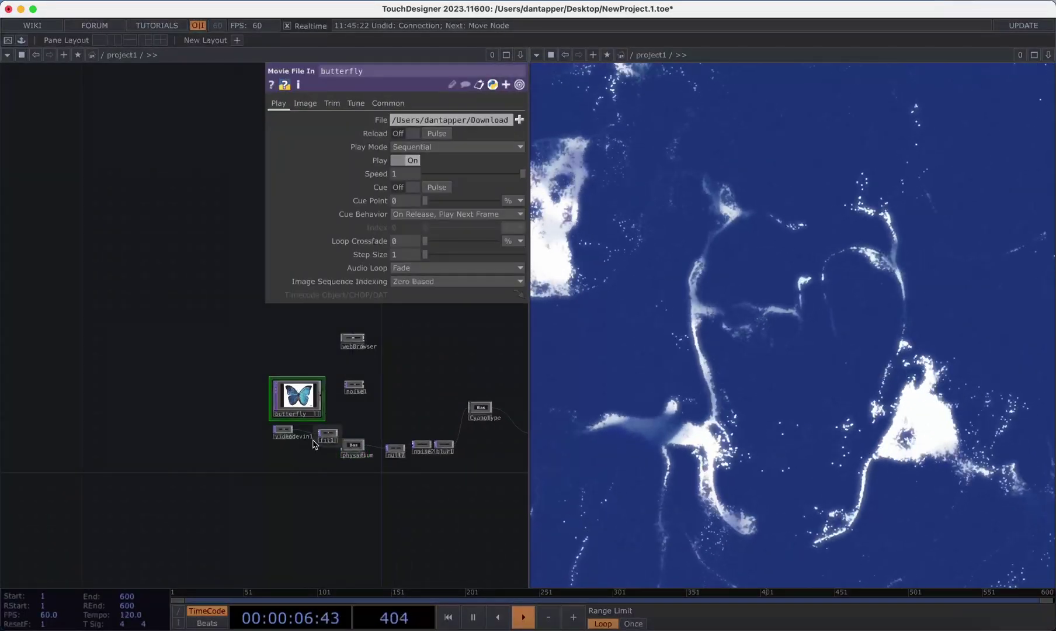
left_click(282, 430)
key("Delete")
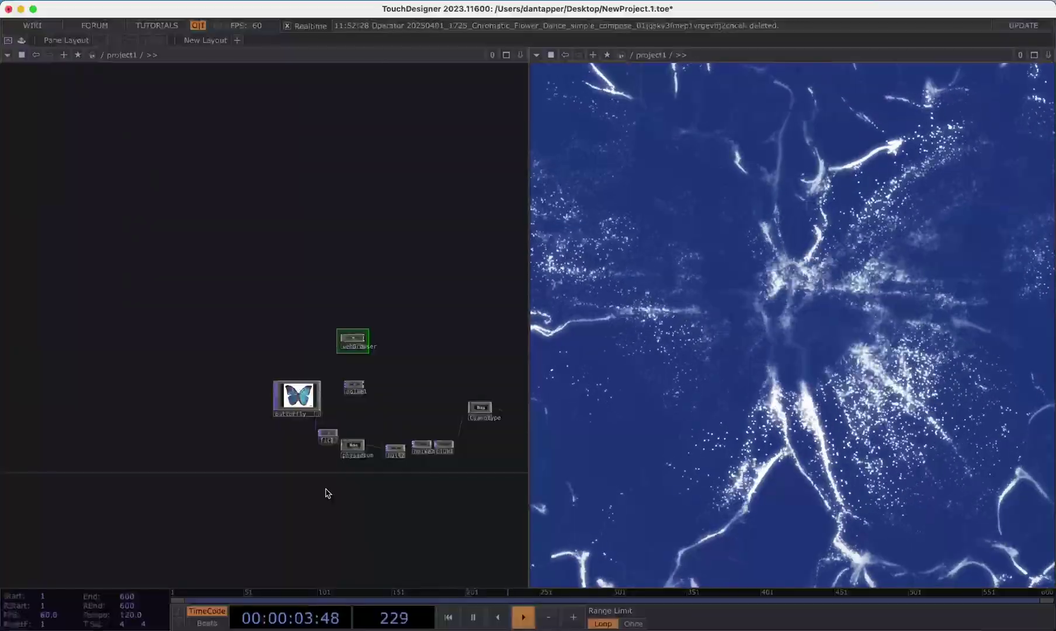
Paste the Chromatic Flower Dance movie node and wire it into the Cyanotype component.
key("ctrl+v")
middle_click_drag(212, 477, 291, 438)
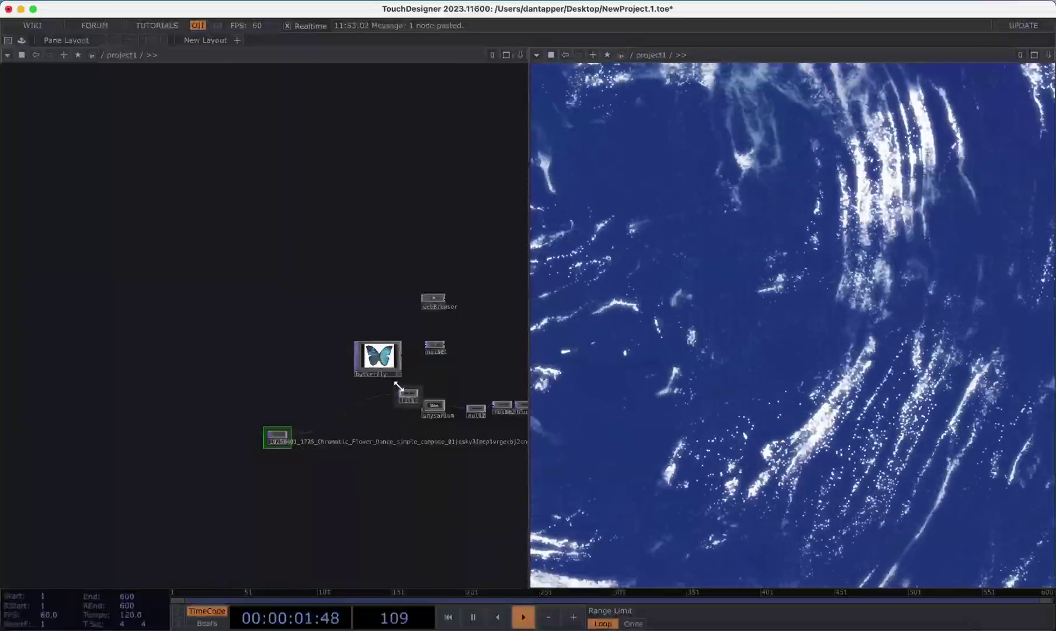
scroll(466, 354, "right", 4)
scroll(342, 323, "right", 4)
left_click(163, 399)
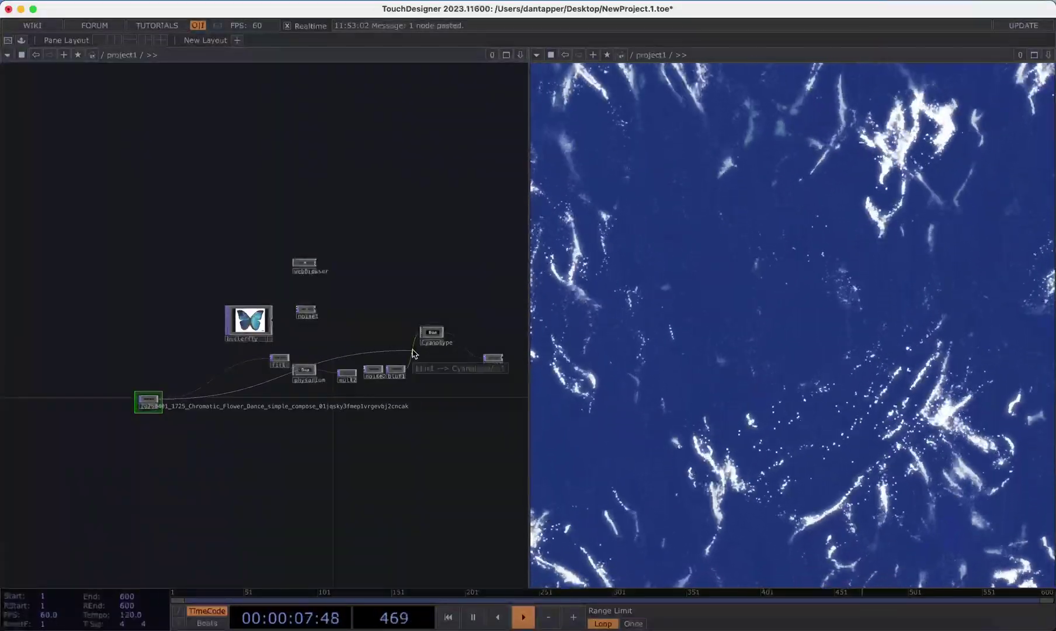
left_click(414, 353)
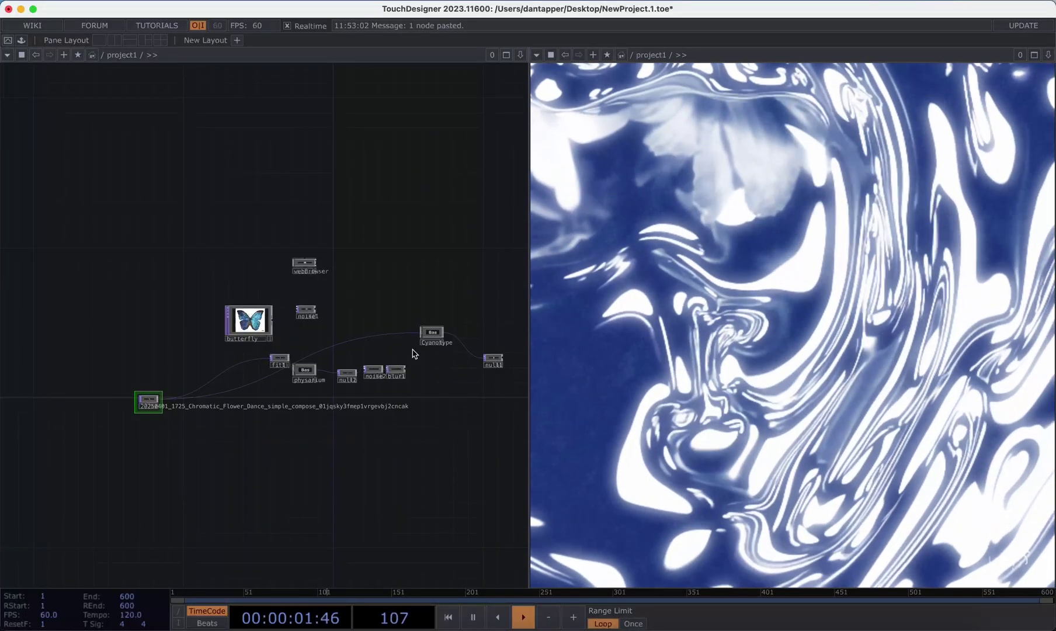
Set Cyanotype's noise sharpness to 0.568 and opacity to 0.137.
left_click(429, 334)
key("p")
left_click_drag(420, 176, 449, 191)
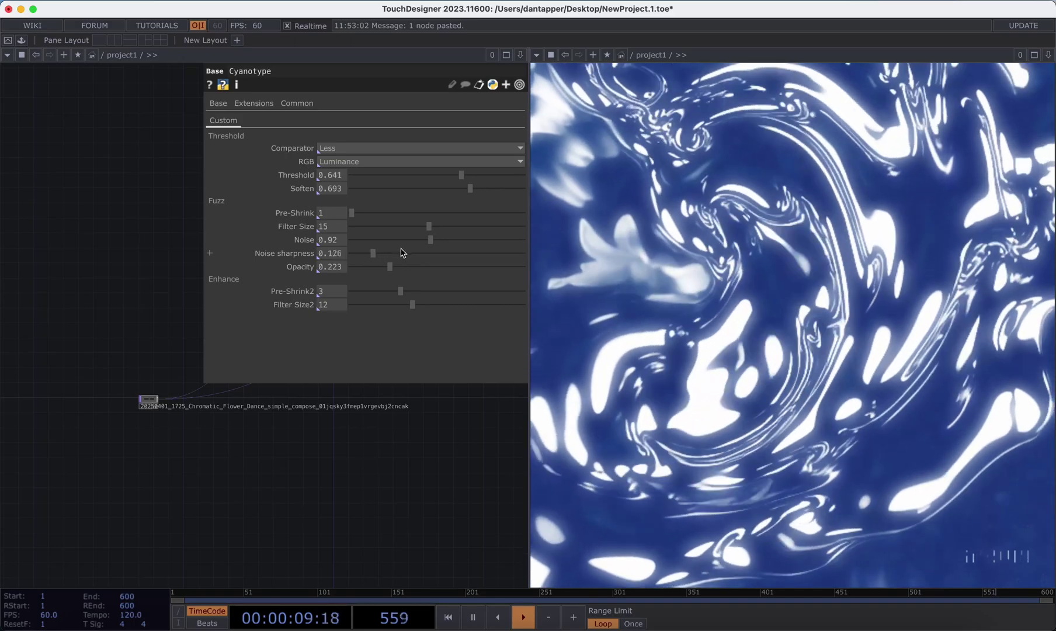
mouse_move(410, 253)
left_mouse_down()
mouse_move(374, 257)
mouse_move(449, 253)
left_mouse_up()
mouse_move(390, 267)
left_mouse_down()
mouse_move(366, 267)
mouse_move(376, 267)
left_mouse_up()
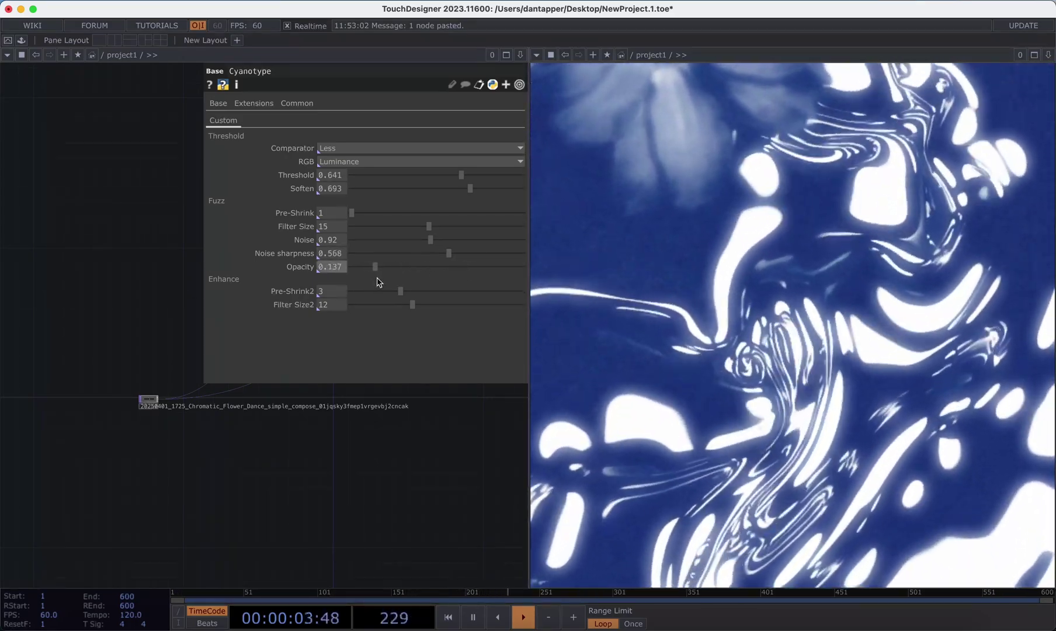